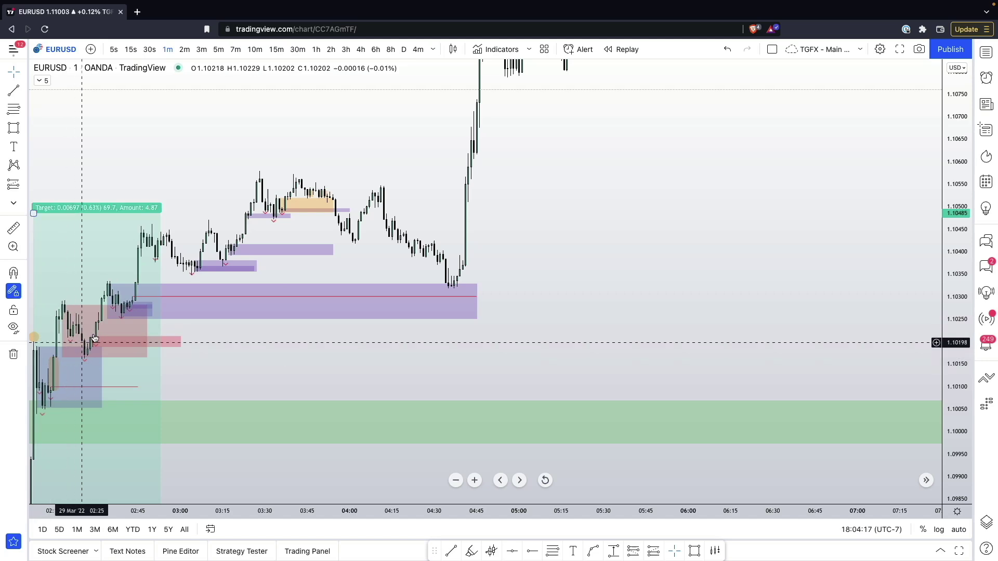
left_click_drag(294, 270, 637, 147)
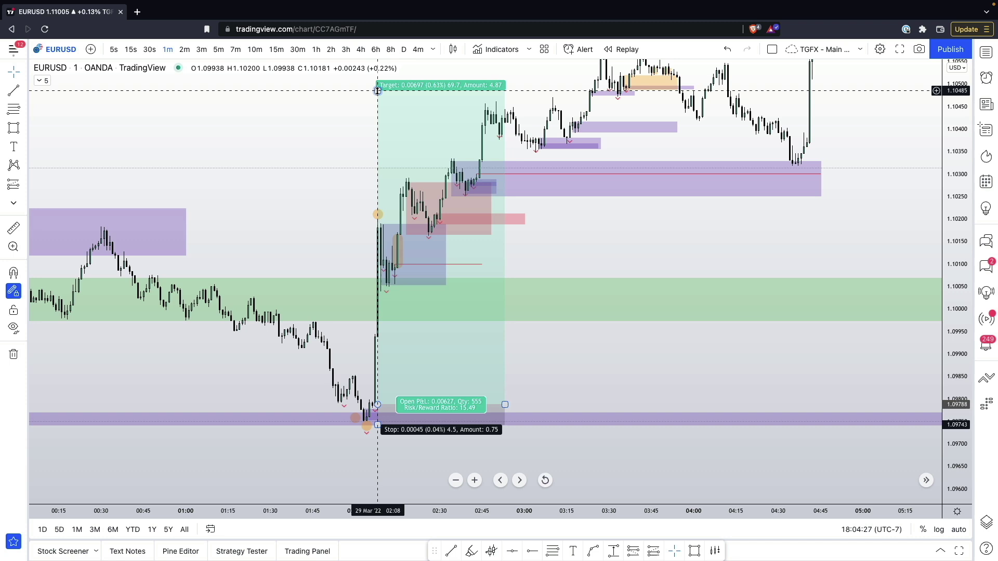
left_click_drag(321, 116, 222, 200)
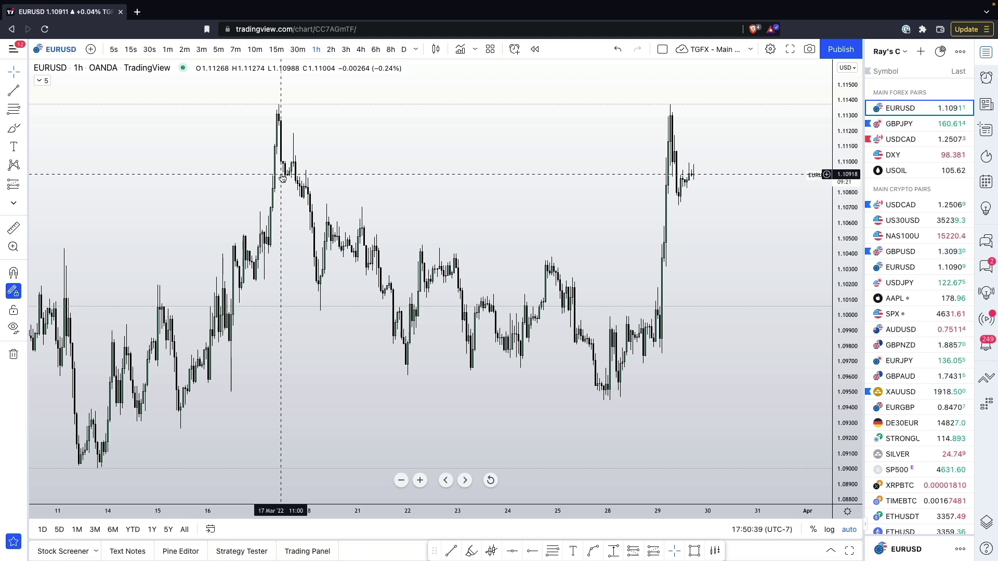
Hide the watchlist beside the EURUSD 1h chart and focus on the late-March rally
scroll(430, 234, "up", 2)
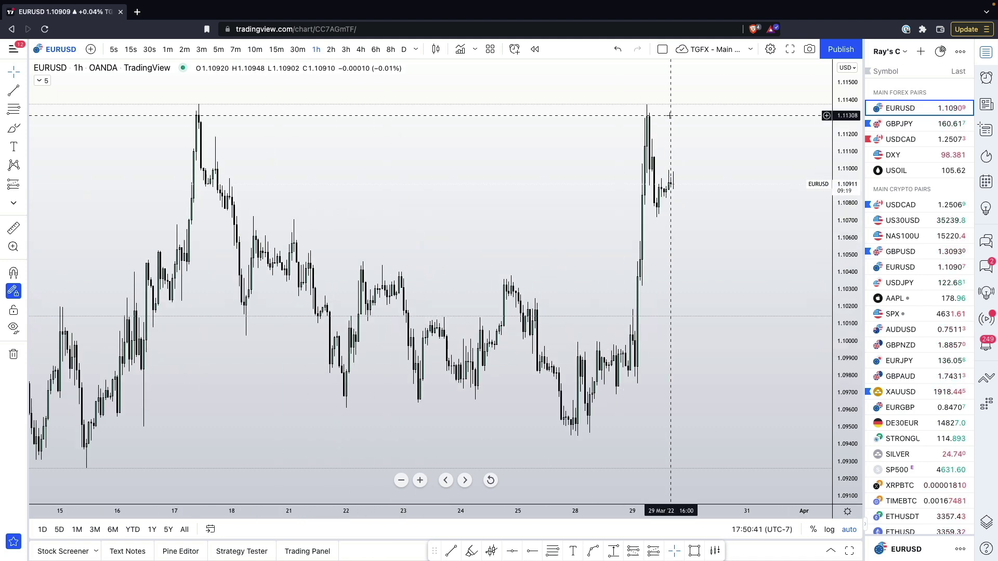
scroll(671, 115, "up", 2)
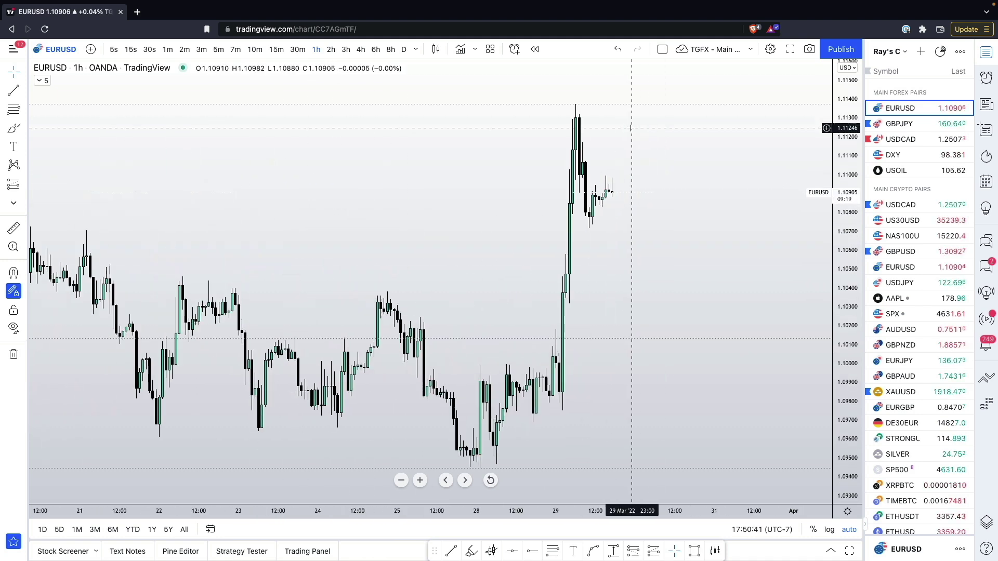
left_click(987, 53)
scroll(746, 175, "up", 3)
left_click_drag(814, 180, 655, 191)
scroll(601, 167, "up", 1)
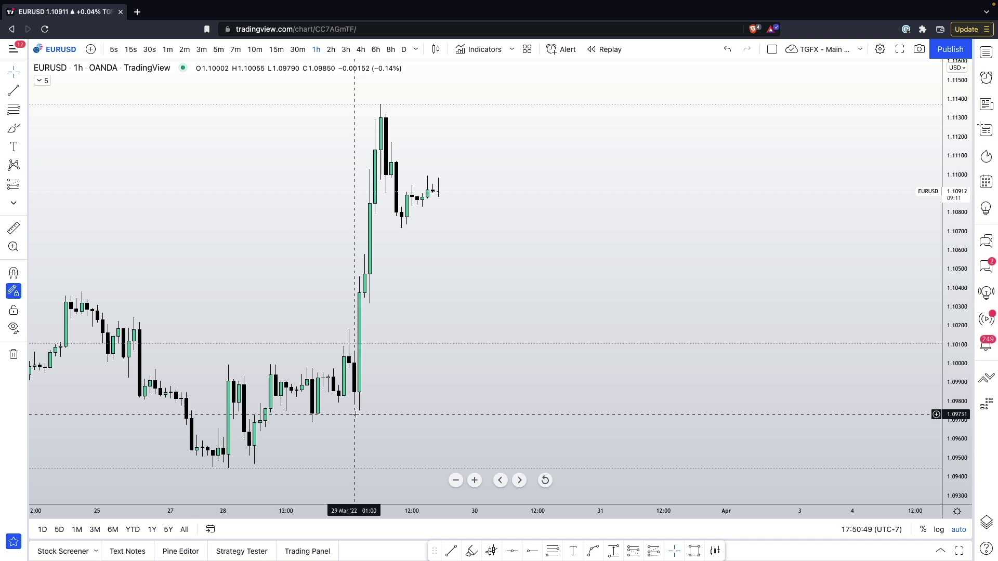
Draw a horizontal trend line at 1.09976 from the 25 March 11:00 swing high to 28 March 02:00
left_click_drag(427, 391, 385, 393)
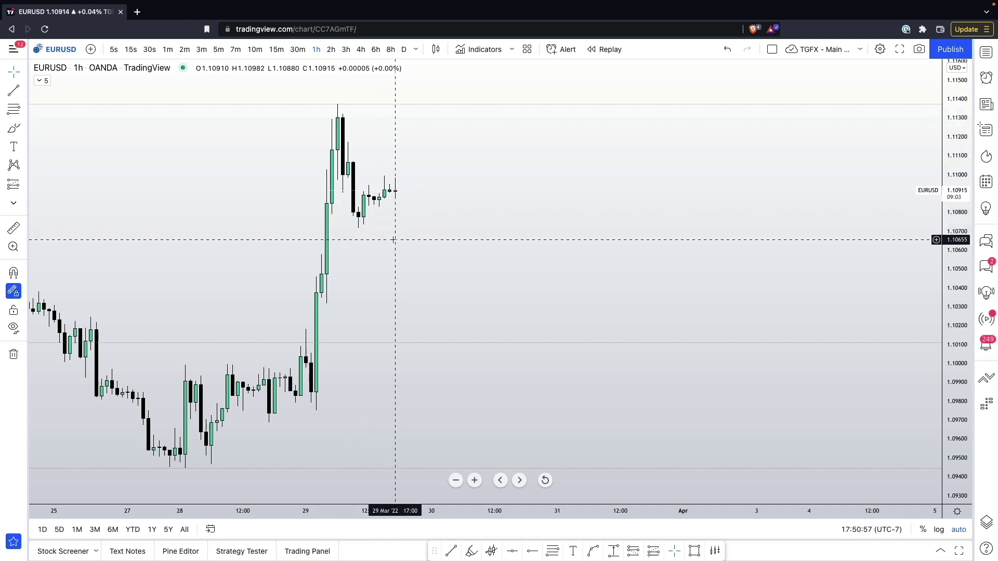
scroll(422, 251, "up", 1)
scroll(421, 246, "up", 1)
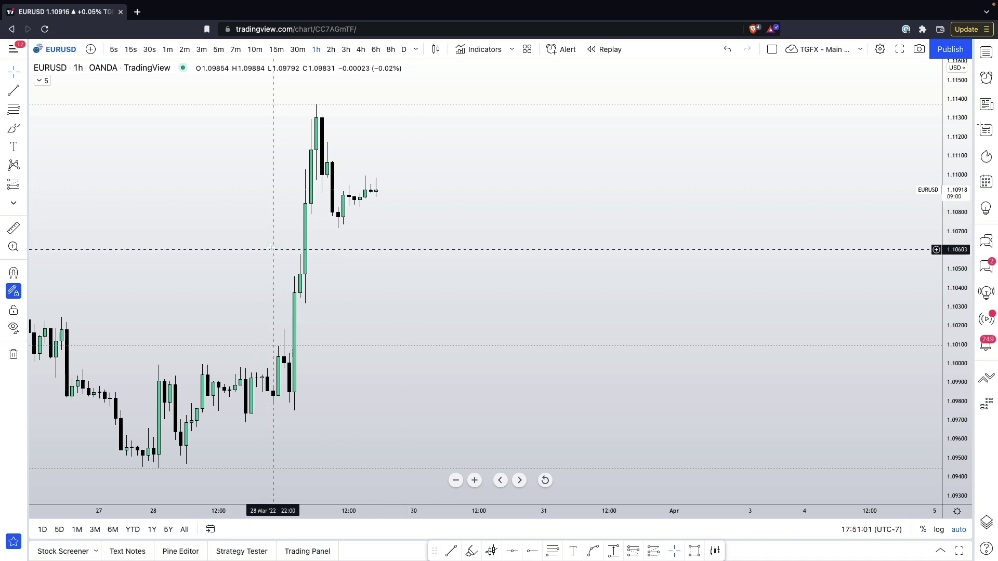
scroll(272, 249, "right", 1)
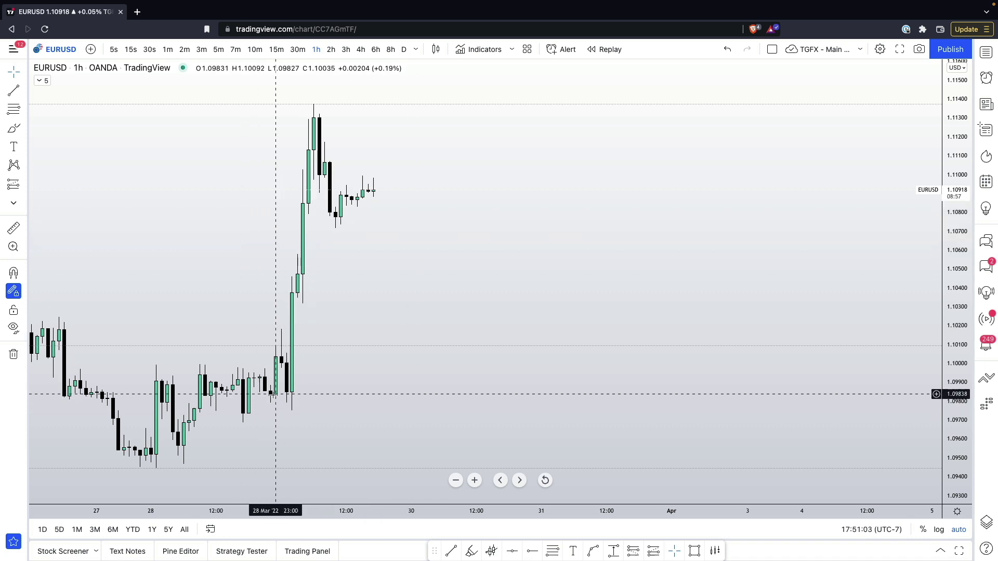
left_click_drag(313, 322, 283, 320)
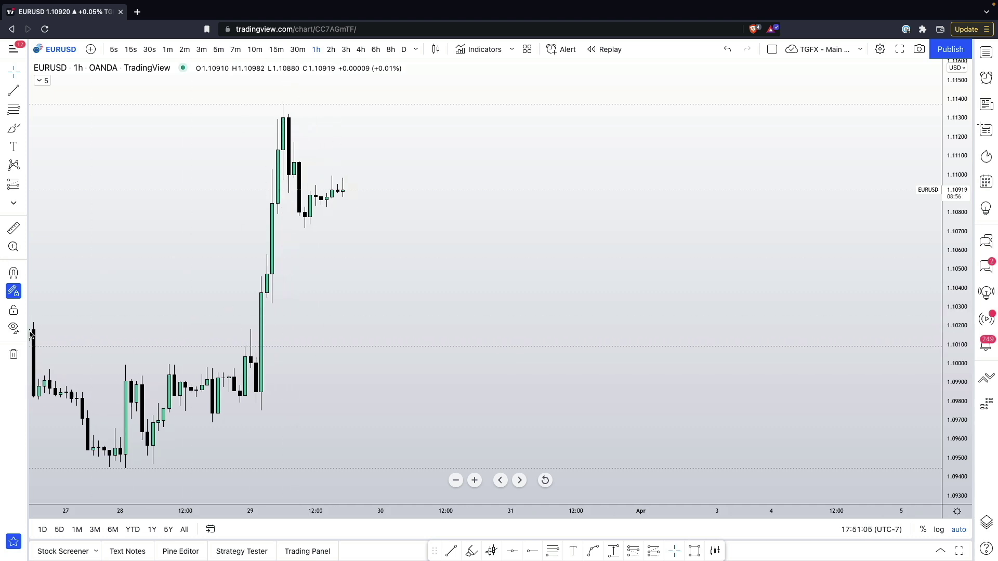
scroll(133, 350, "down", 2)
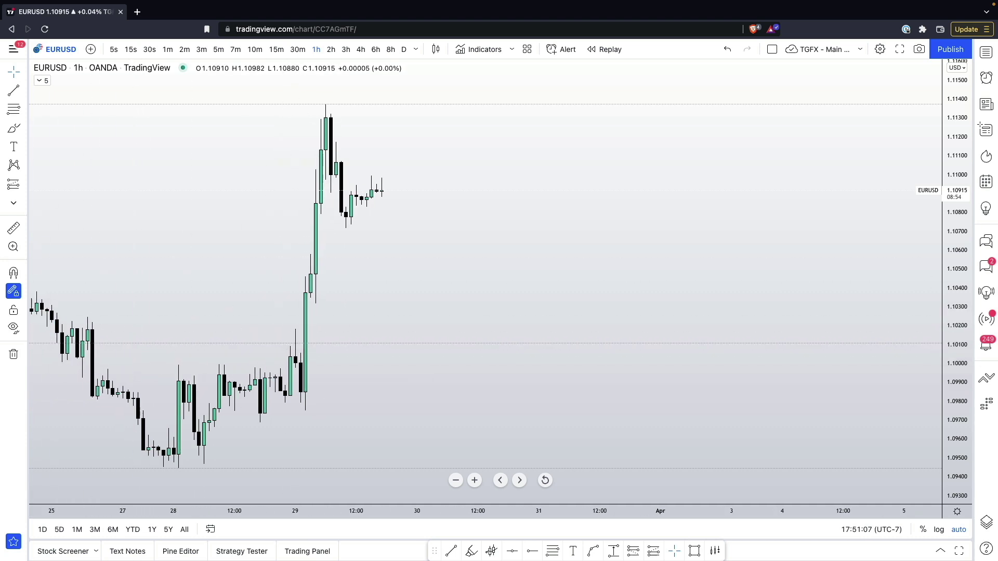
left_click(19, 92)
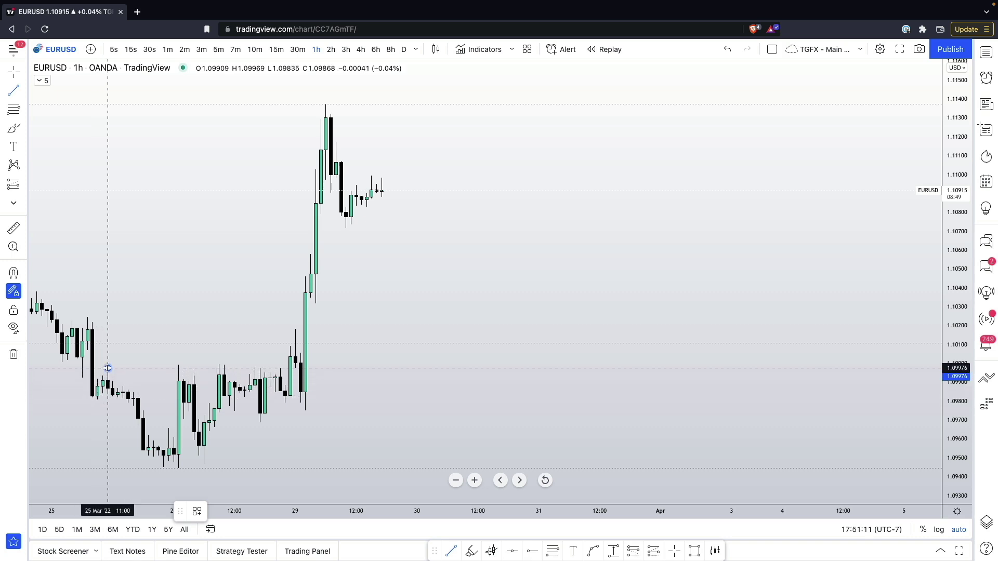
left_click(108, 368)
left_click(183, 368)
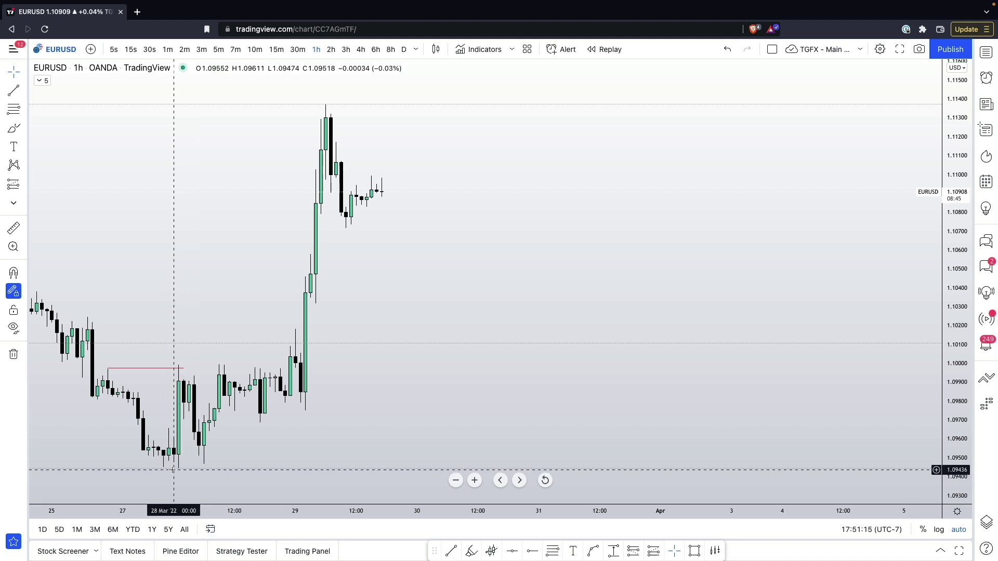
Label the horizontal trend line with the text BOS
double_click(163, 369)
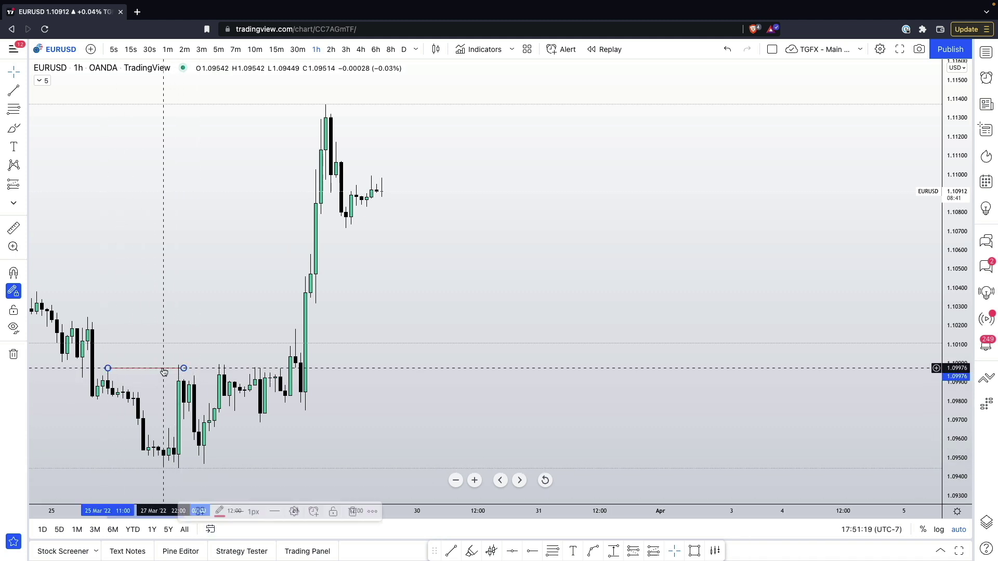
left_click(458, 125)
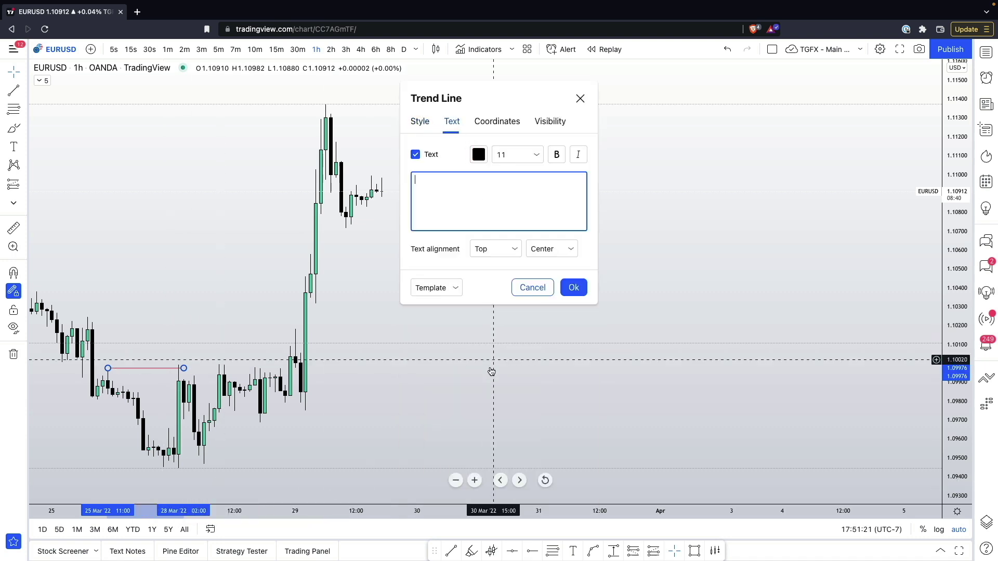
type("BOS")
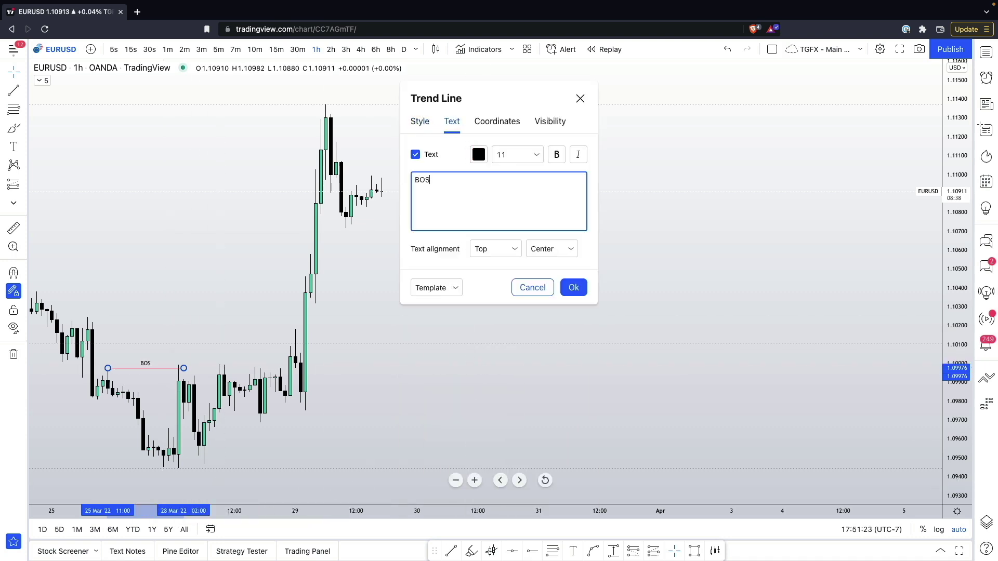
left_click(574, 287)
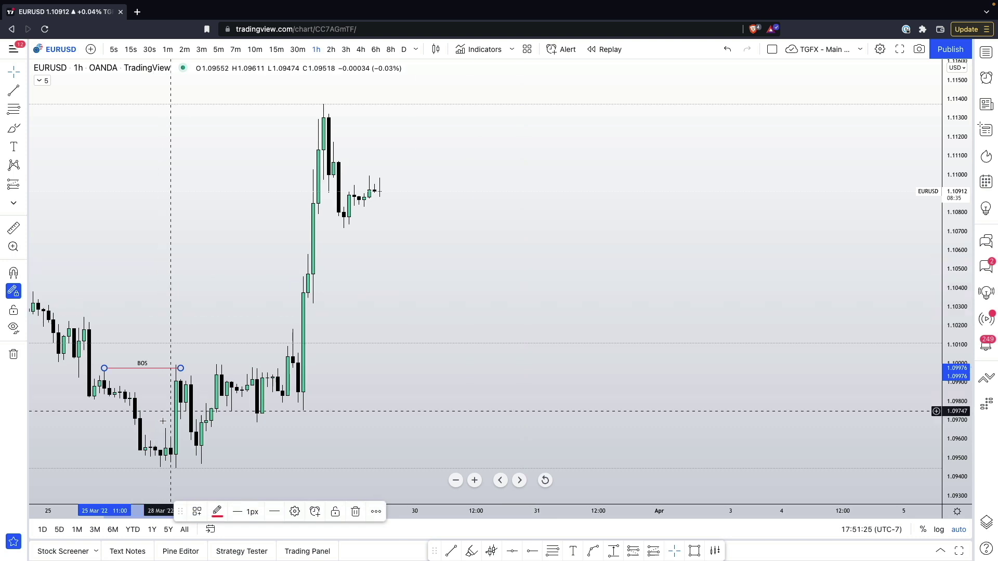
Draw a green right-extending rectangle zone from about 1.1007 down to 1.0998, starting at the 25 March breakdown
scroll(244, 341, "up", 1)
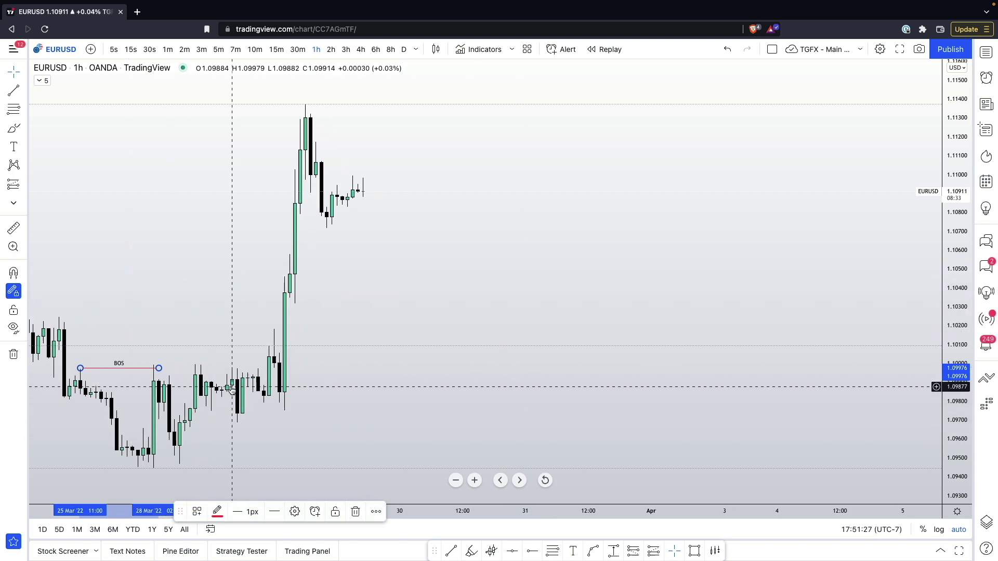
left_click_drag(161, 337, 206, 335)
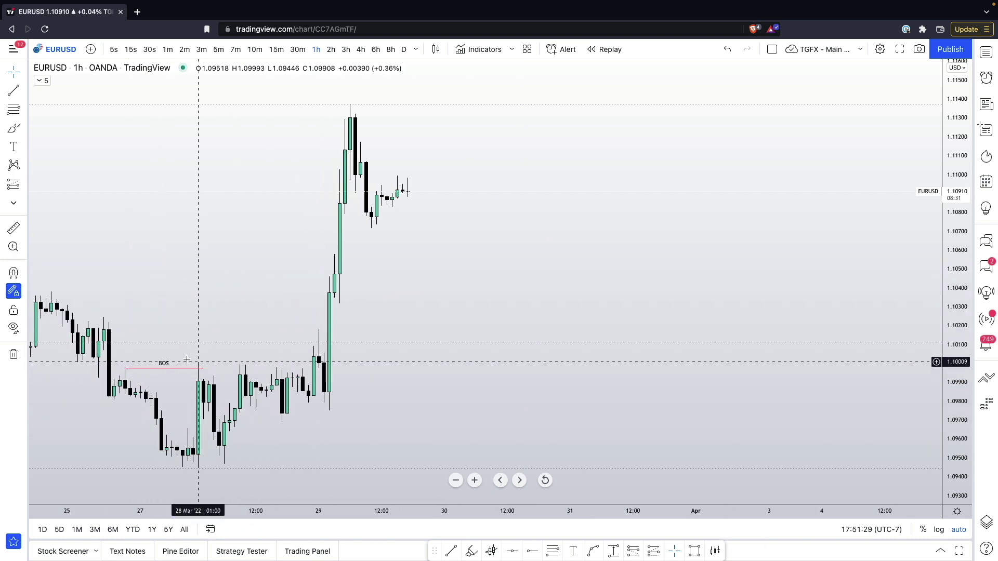
left_click(22, 128)
left_click(55, 170)
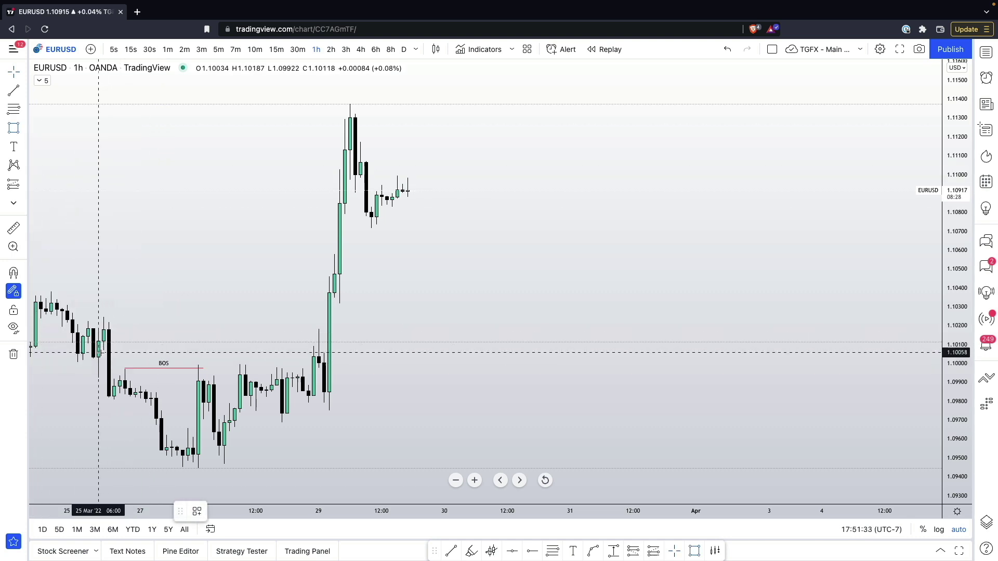
left_click_drag(103, 349, 282, 369)
left_click(277, 330)
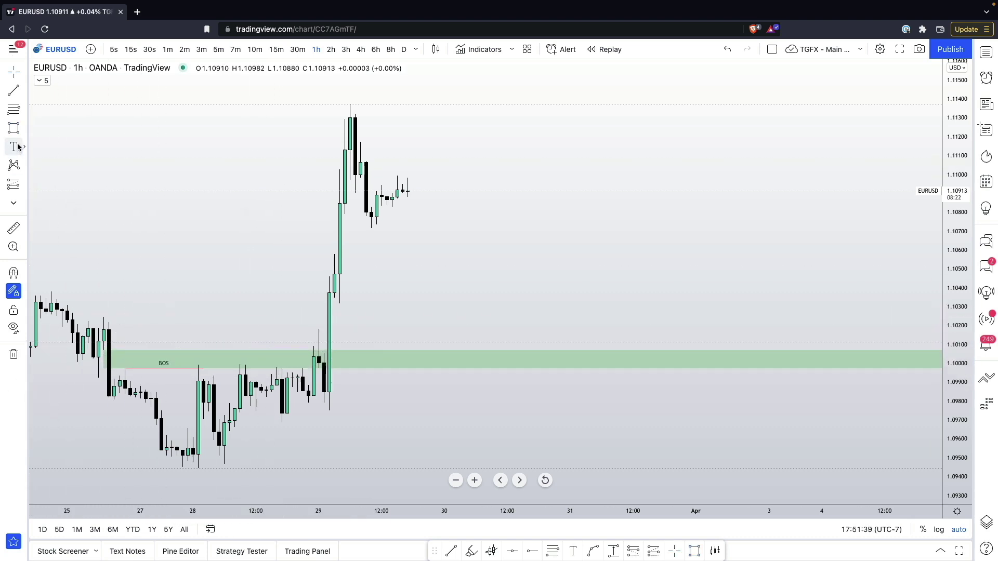
Draw a rectangle from 1.10119 to 1.10223 between 25 March 07:00 and 29 March 01:00, with purple fill and no right extension
mouse_move(104, 341)
left_mouse_down()
mouse_move(240, 314)
mouse_move(339, 322)
mouse_move(323, 322)
left_mouse_up()
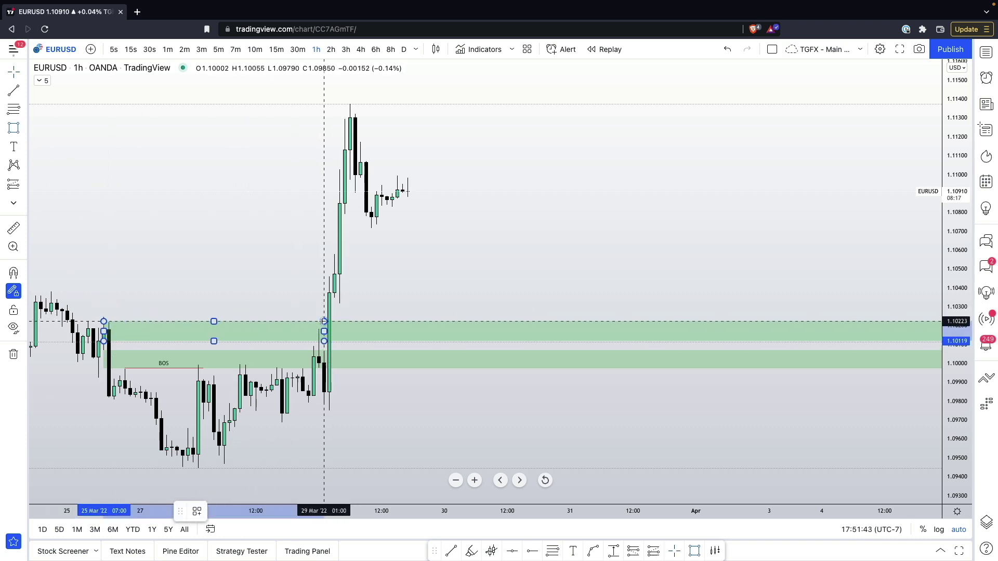
left_click(315, 512)
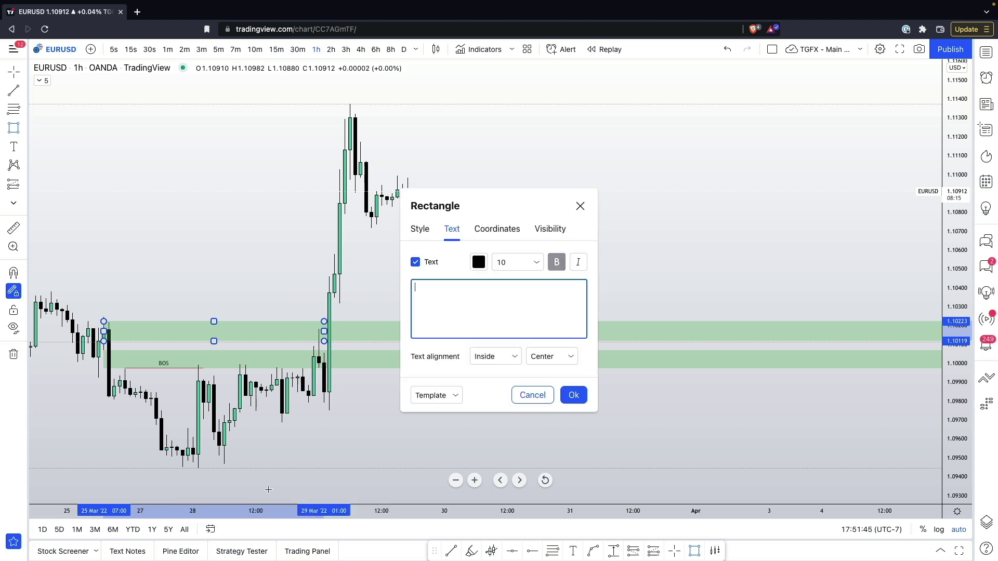
left_click(420, 228)
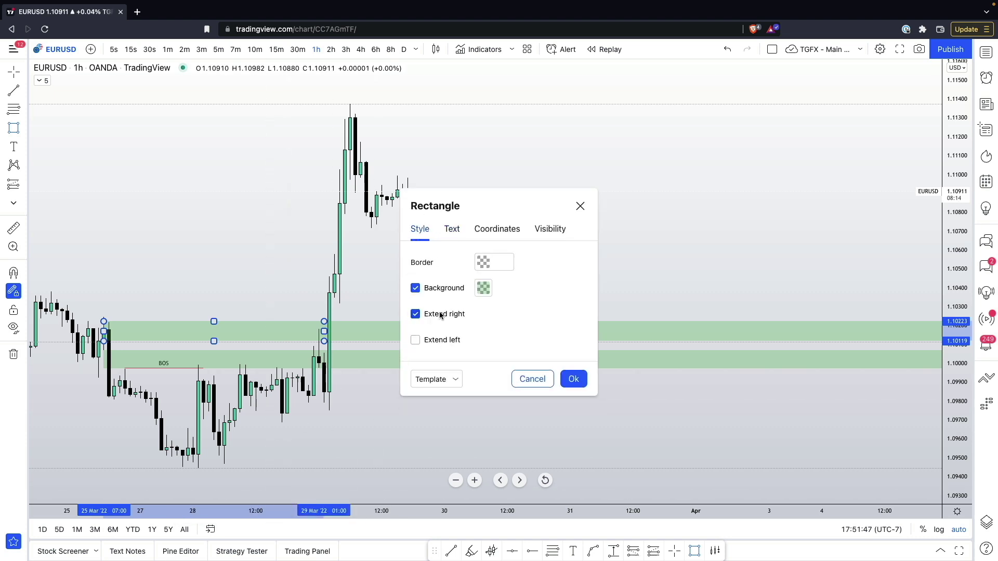
left_click(440, 314)
left_click(485, 290)
left_click(568, 321)
left_click(543, 283)
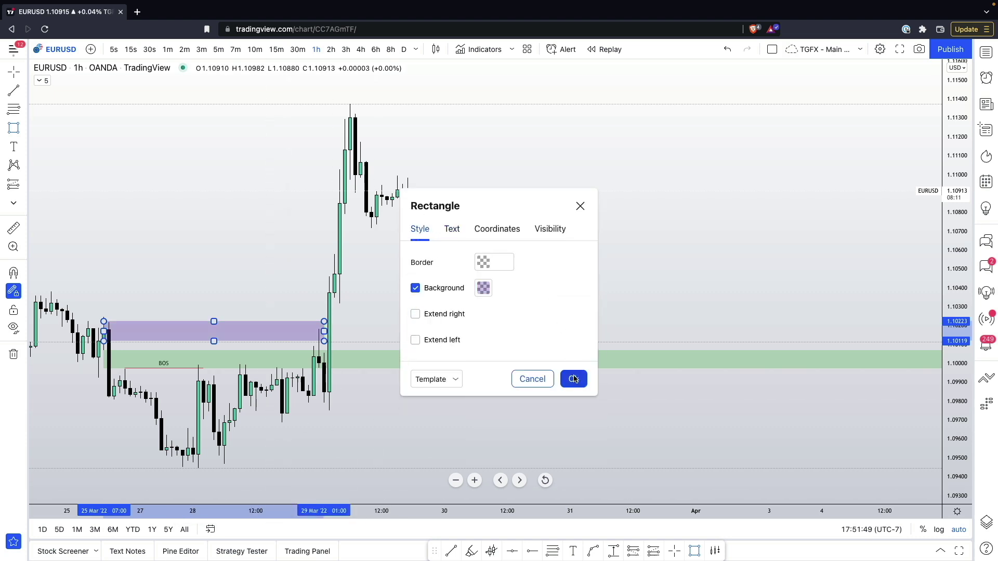
left_click(574, 379)
scroll(212, 227, "up", 3)
key("Escape")
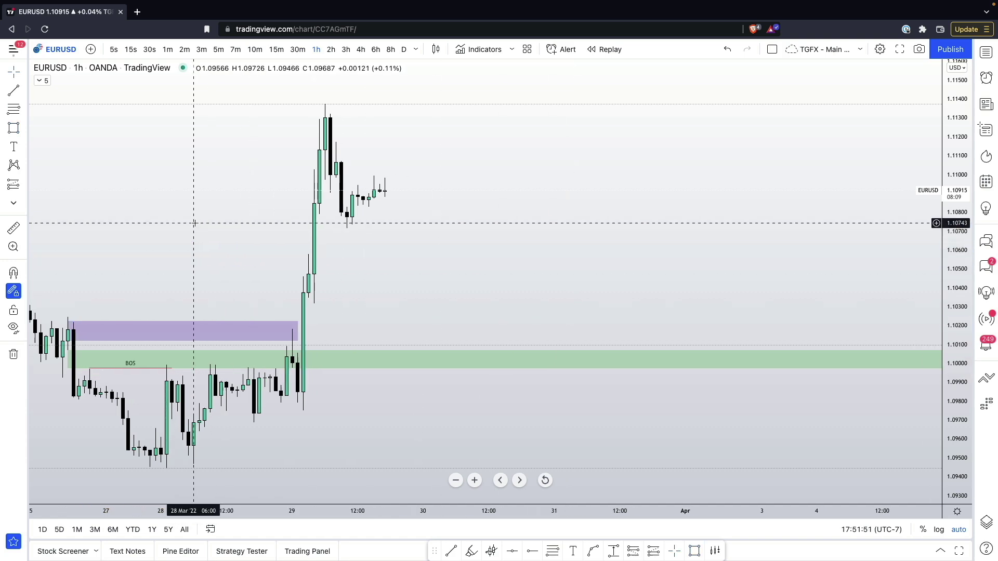
Mark the four rising swing lows of 28 and 29 March with orange highlighter dots
left_click_drag(51, 258, 218, 228)
scroll(252, 344, "up", 5)
scroll(247, 350, "down", 3)
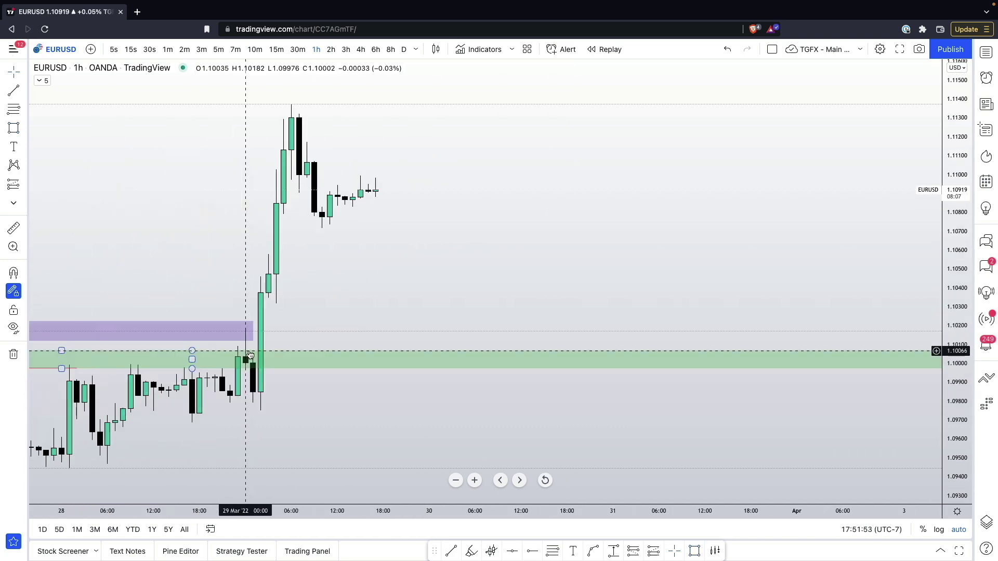
left_click_drag(160, 271, 335, 282)
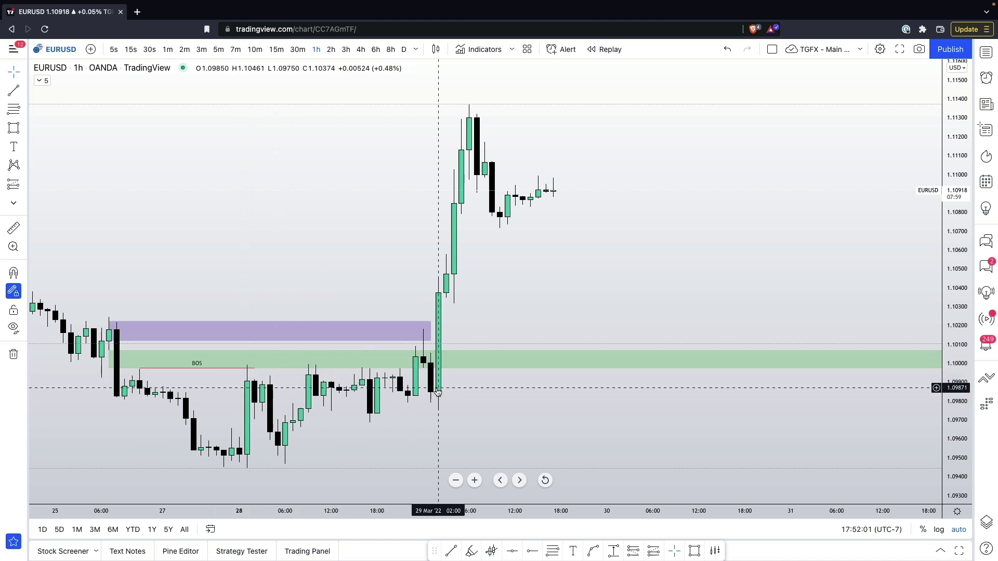
left_click_drag(482, 397, 444, 394)
scroll(208, 369, "down", 1)
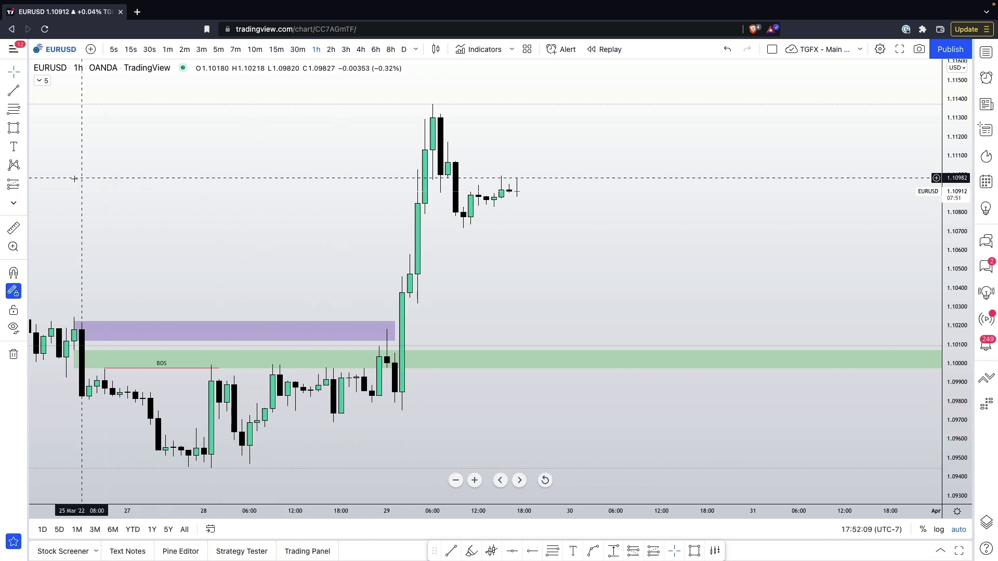
left_click(24, 133)
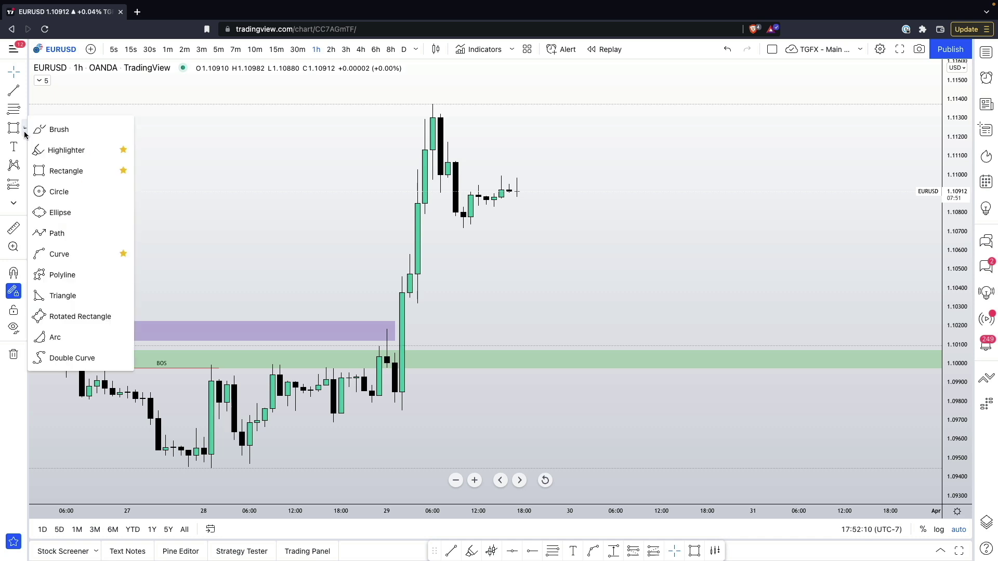
left_click(46, 152)
left_click(211, 470)
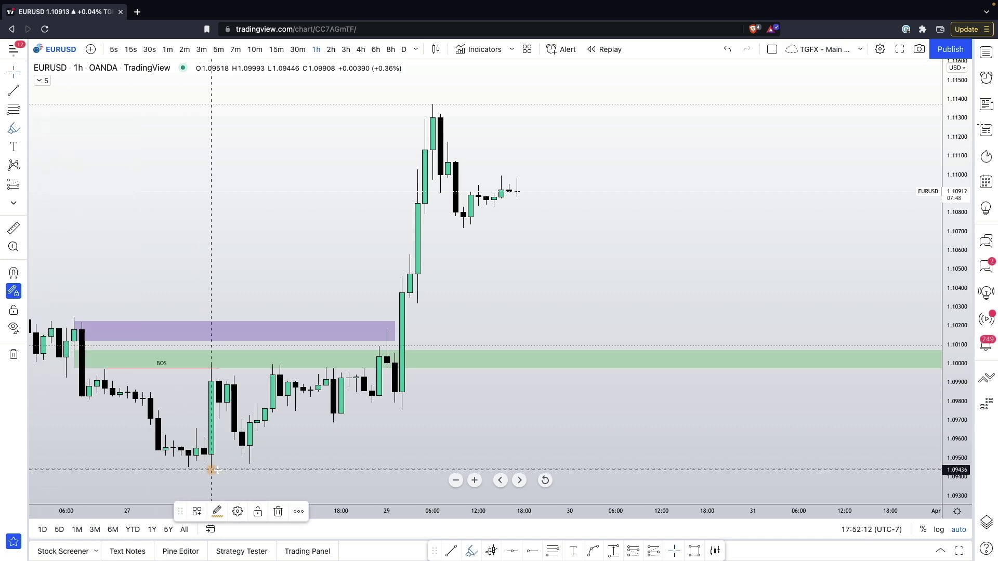
left_click(250, 463)
left_click(334, 419)
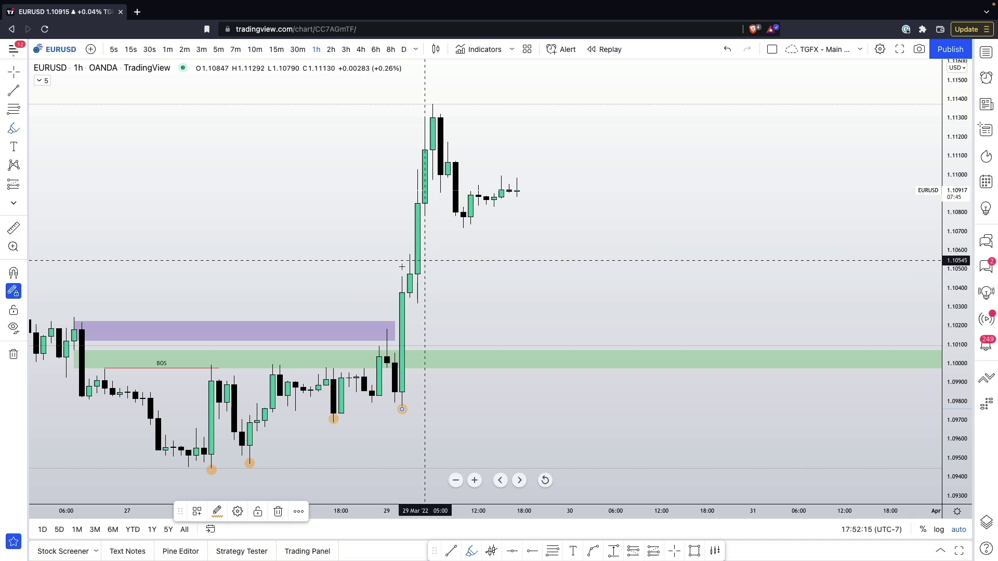
key("Escape")
Switch the EURUSD chart to the 4h timeframe
left_click(360, 49)
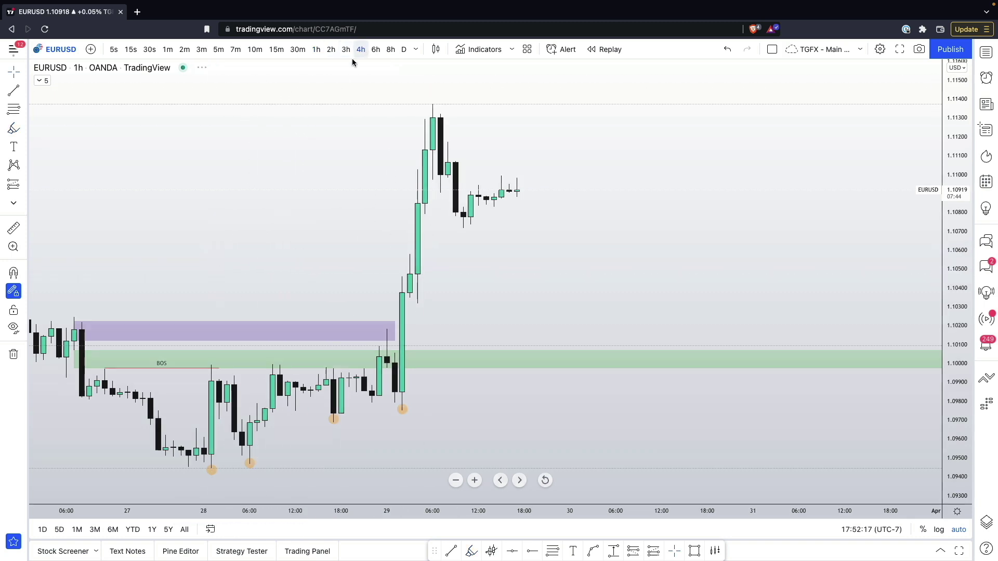
left_click(360, 50)
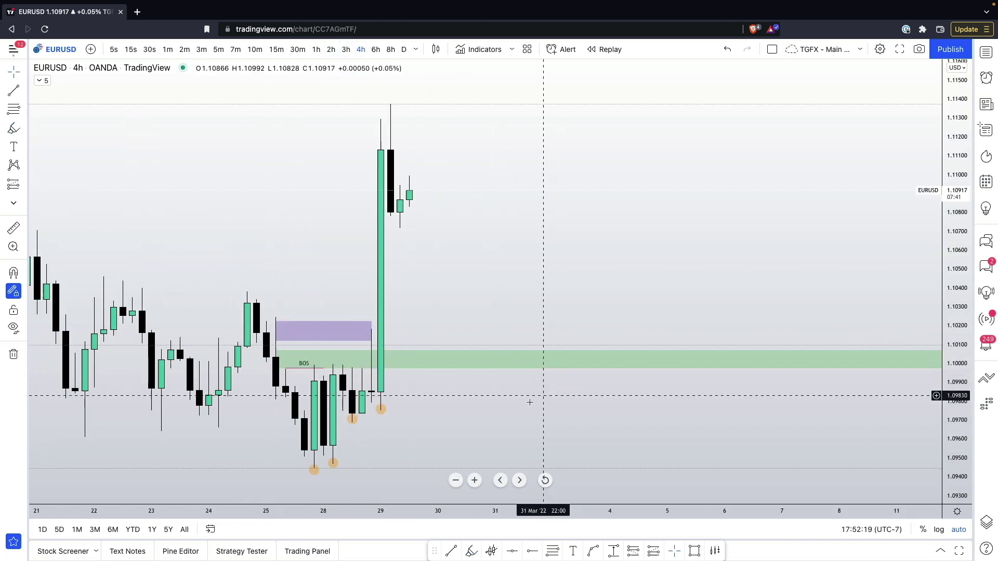
left_click_drag(449, 404, 402, 398)
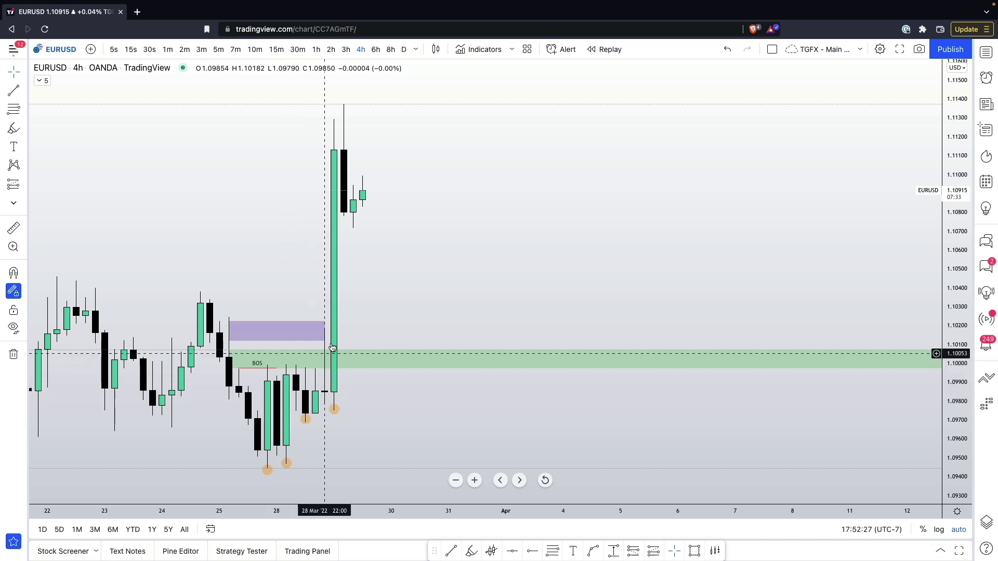
Try a Fibonacci retracement from 1.09910 down to 1.09568 over the 28 March bearish candle and delete it
left_click(13, 110)
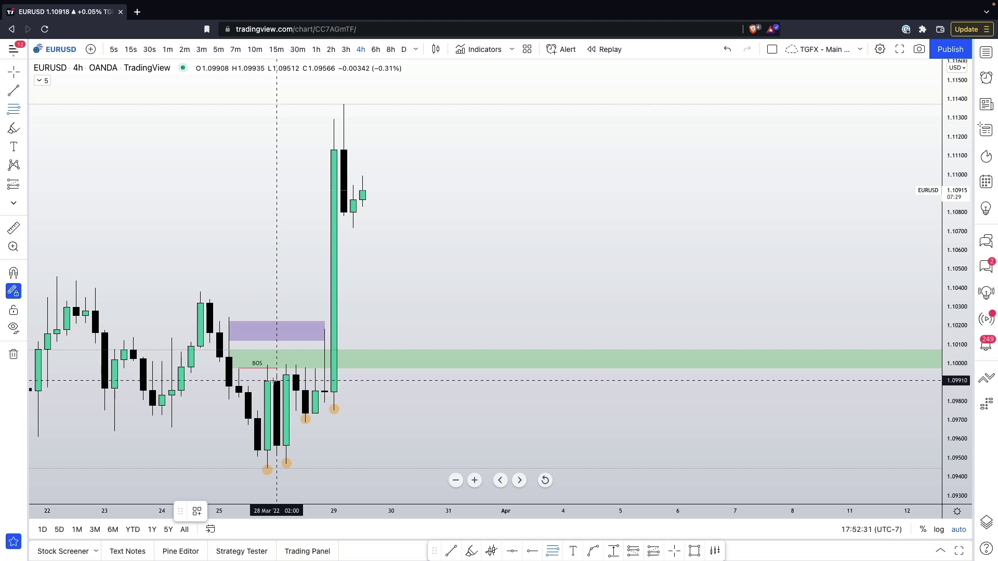
left_click(276, 380)
left_click(364, 445)
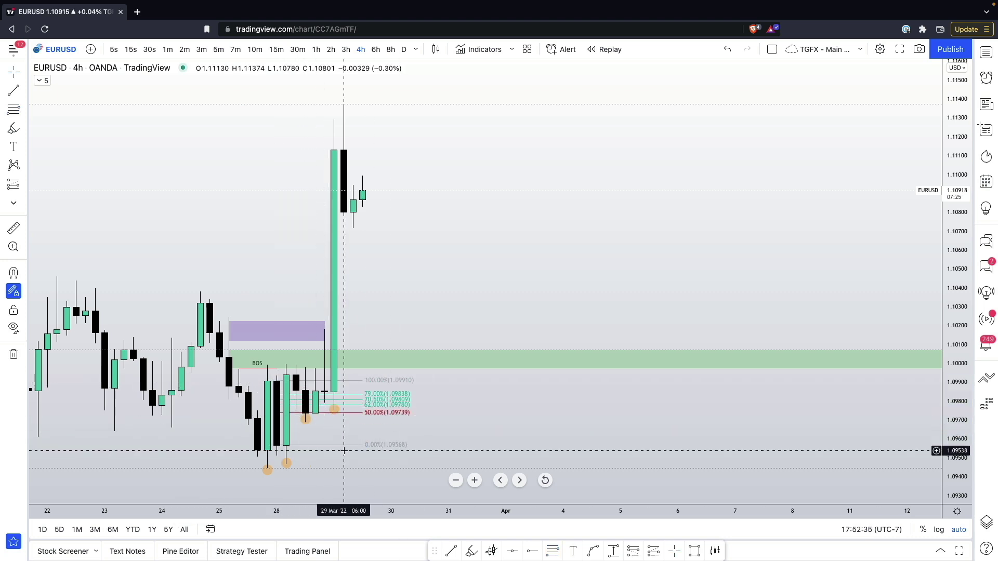
key("Delete")
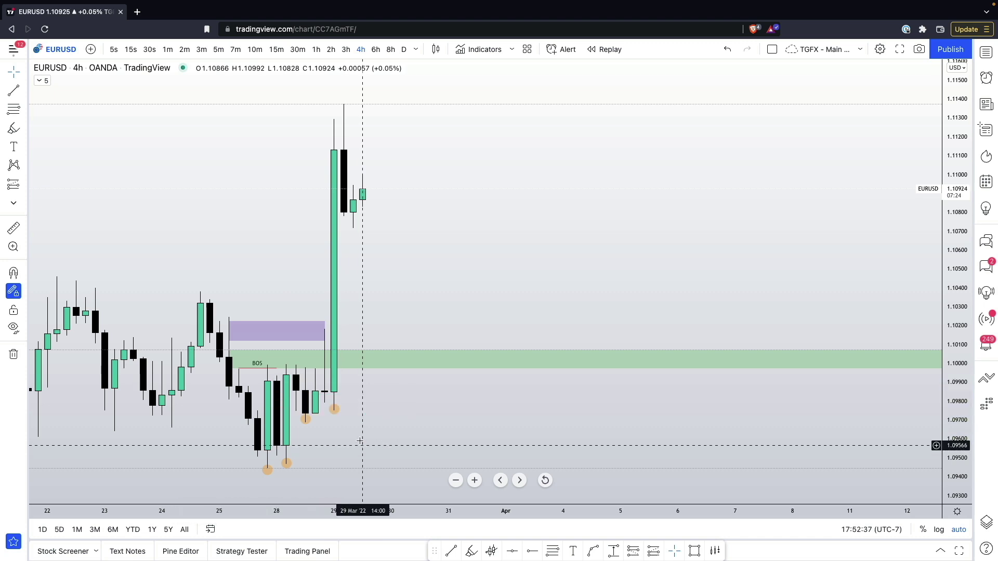
Switch to the 5m timeframe and examine the 28–29 March price action around the marked zones and swing lows
left_click(215, 52)
scroll(193, 206, "down", 5)
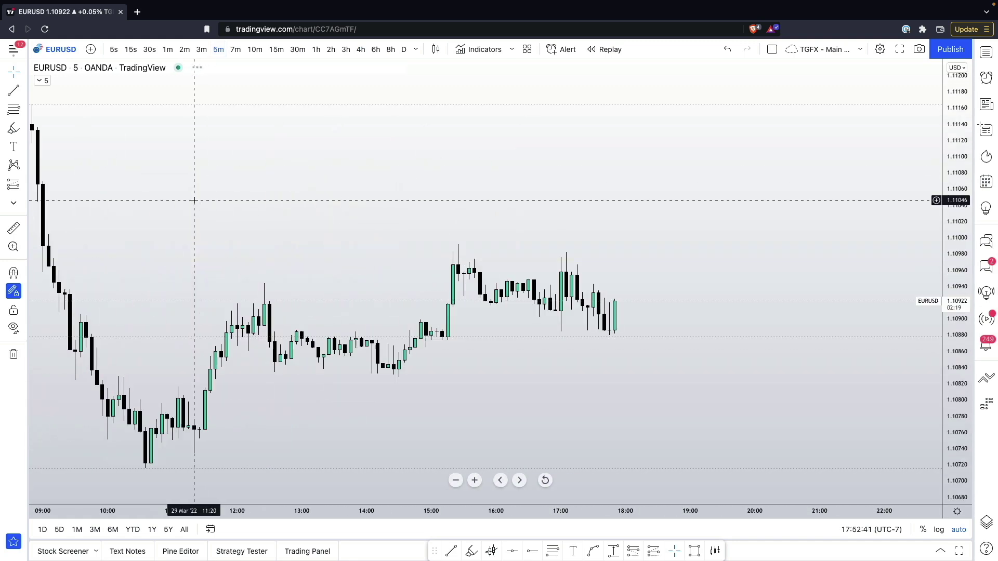
scroll(196, 204, "left", 4)
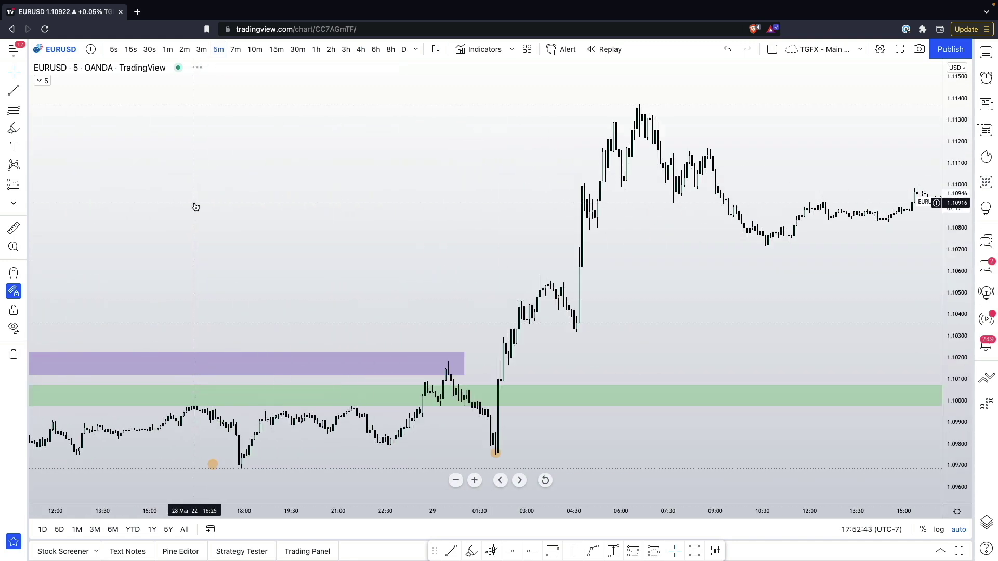
scroll(196, 205, "down", 6)
left_click_drag(416, 278, 238, 233)
scroll(237, 232, "up", 3)
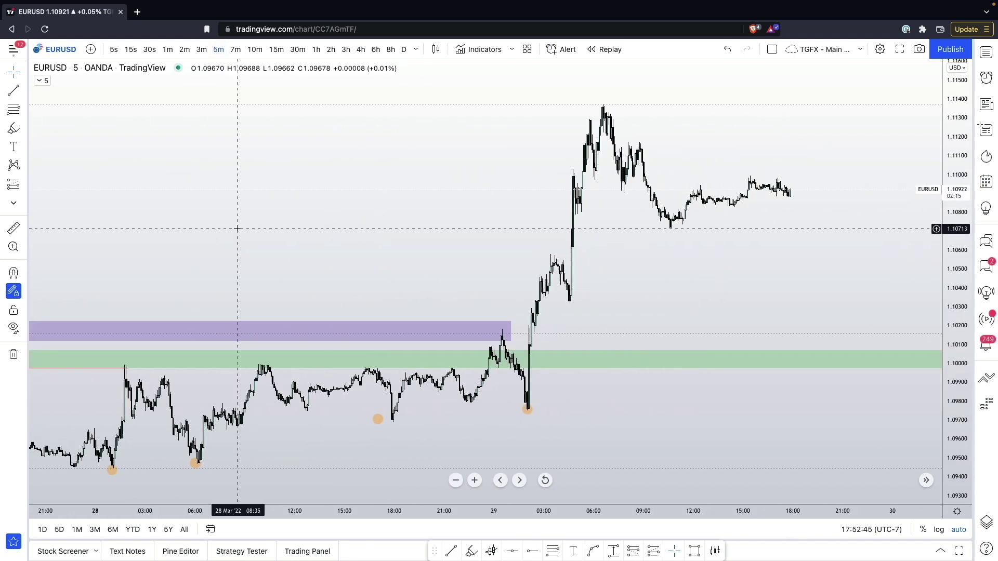
On the 1h timeframe, draw a purple rectangle from about 1.0968 to 1.0975 between 28 March 16:00 and 29 March 19:00
left_click(316, 50)
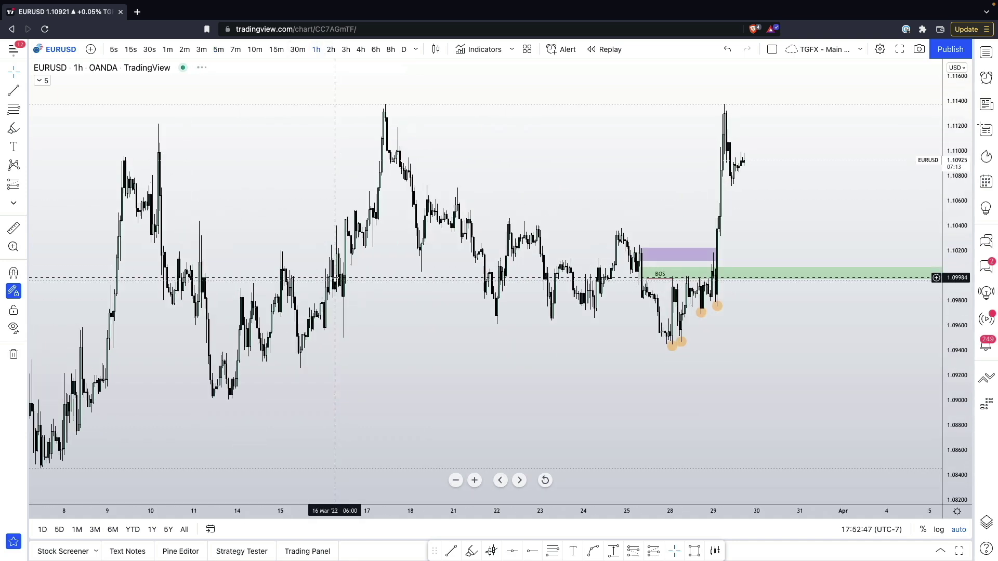
scroll(267, 421, "up", 5)
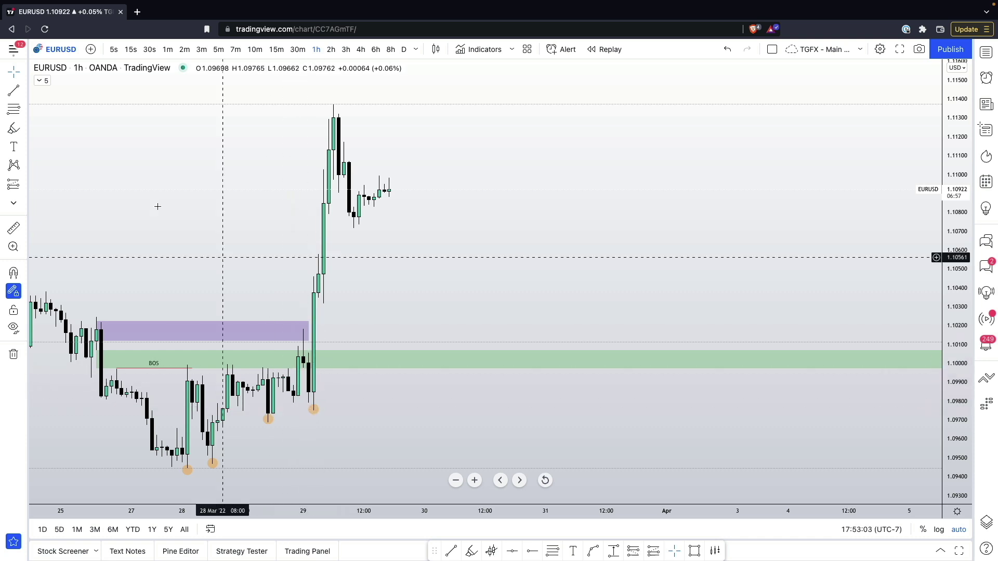
left_click(23, 130)
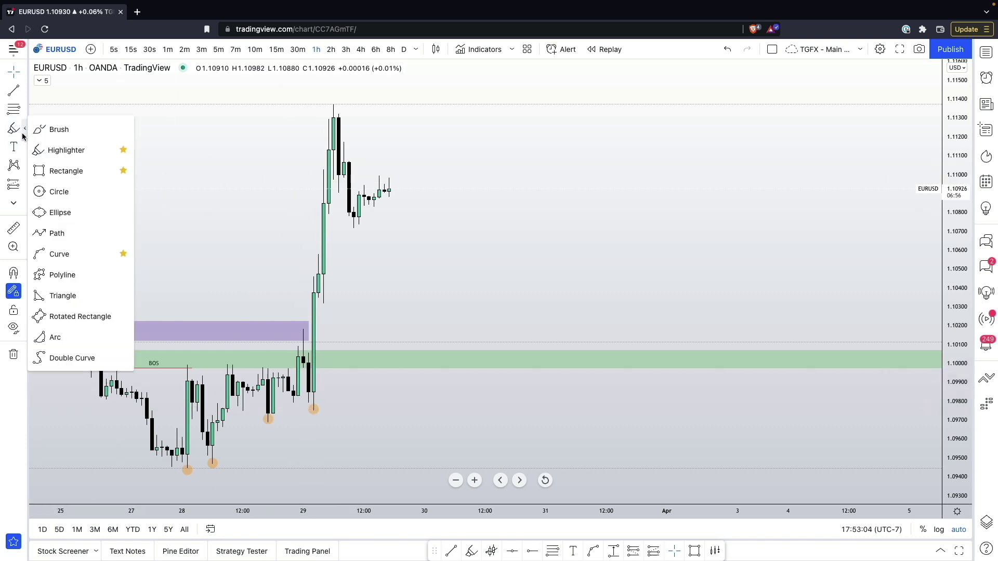
left_click(57, 171)
left_click_drag(262, 423, 389, 410)
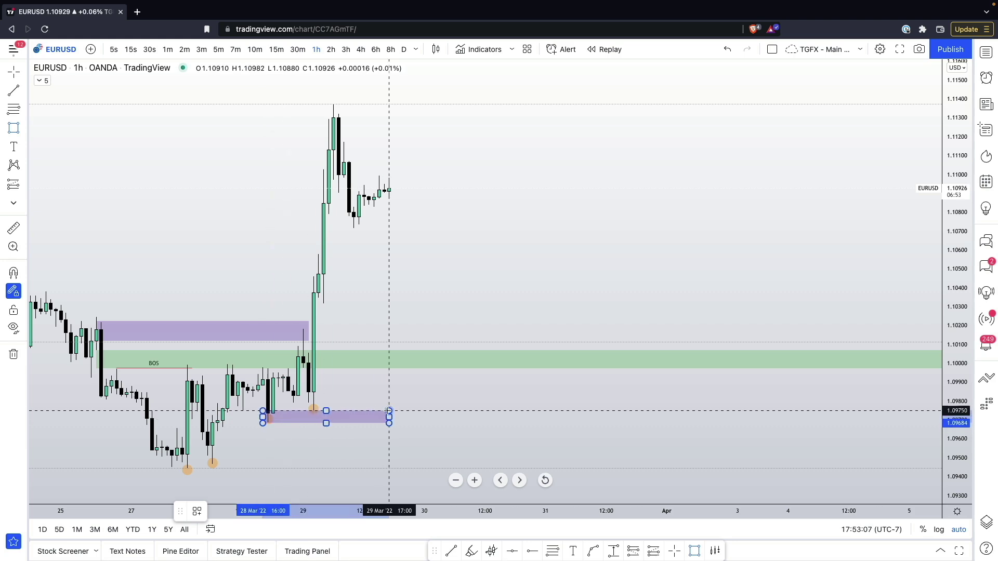
left_click(400, 411)
key("Escape")
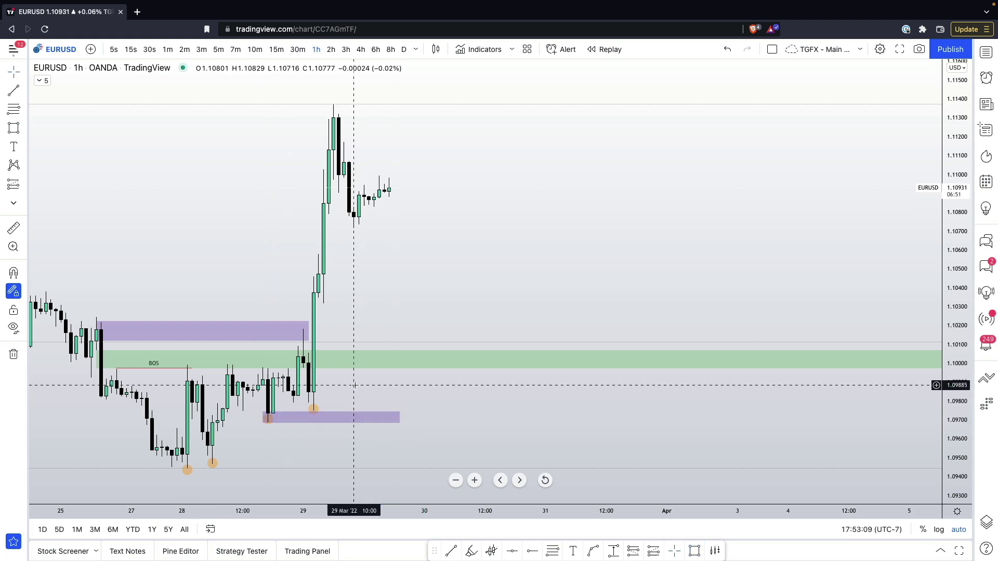
On the 15m timeframe, reshape the lower purple zone to start at 28 March 17:45 with its upper edge at about 1.0979
left_click(277, 49)
scroll(208, 213, "left", 10)
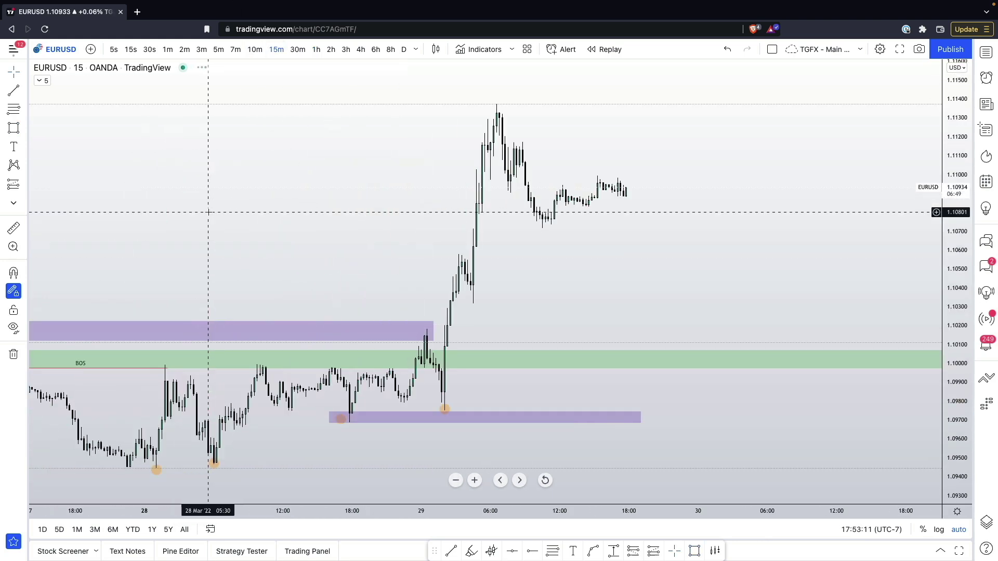
scroll(208, 213, "up", 1)
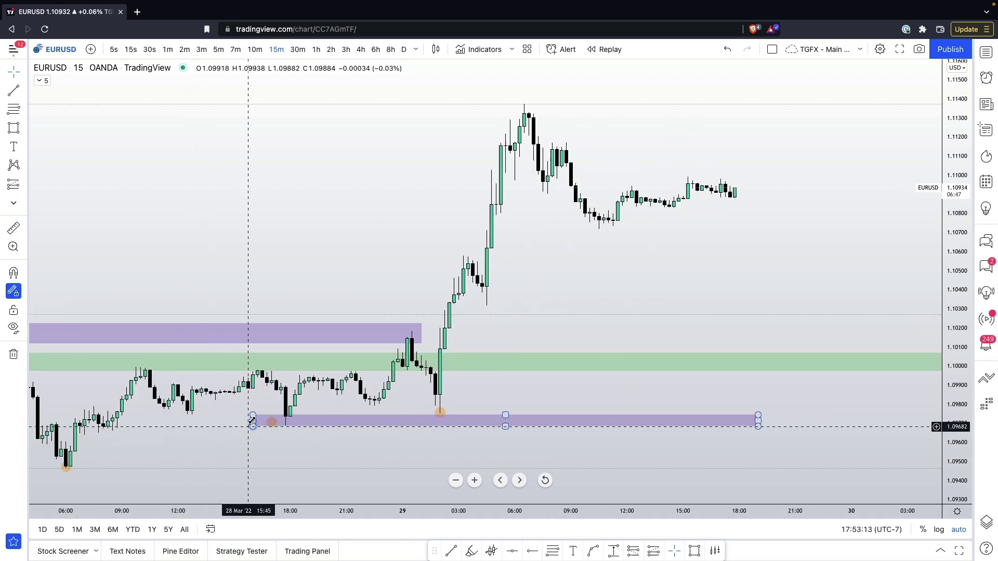
left_click_drag(252, 416, 285, 407)
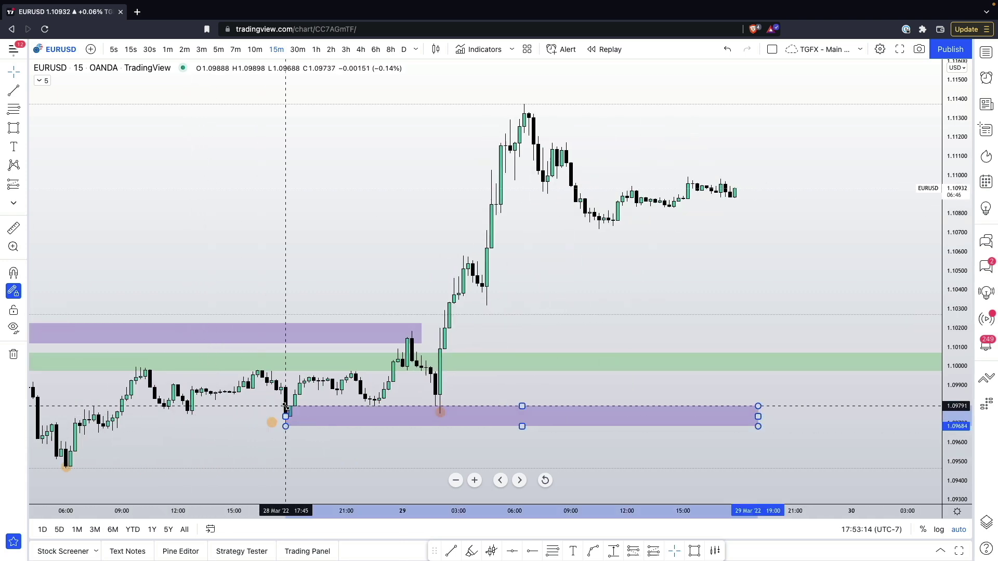
Step the chart down through the 5m to the 2m timeframe around the 28 March evening low
left_click(218, 48)
scroll(205, 266, "left", 10)
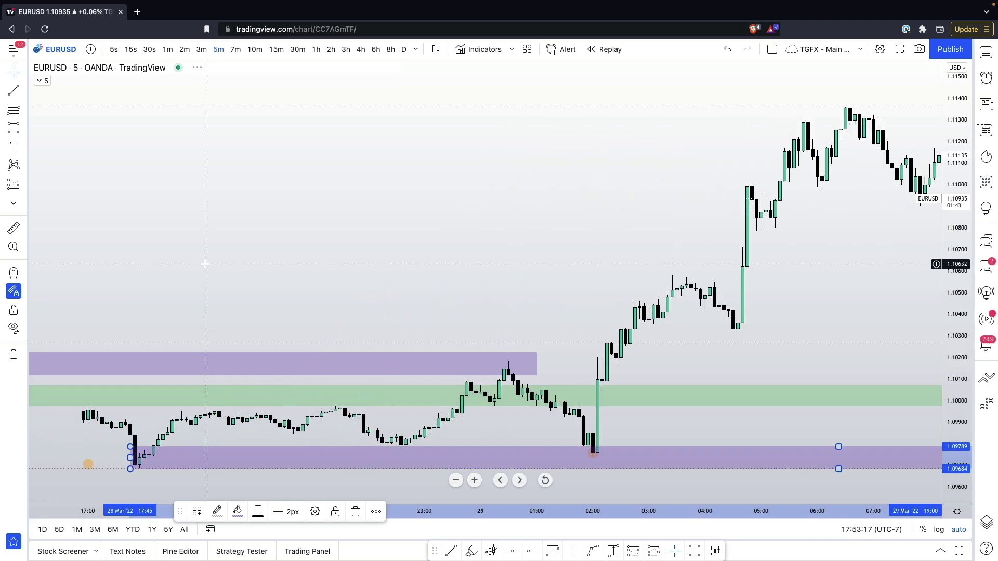
scroll(553, 345, "left", 5)
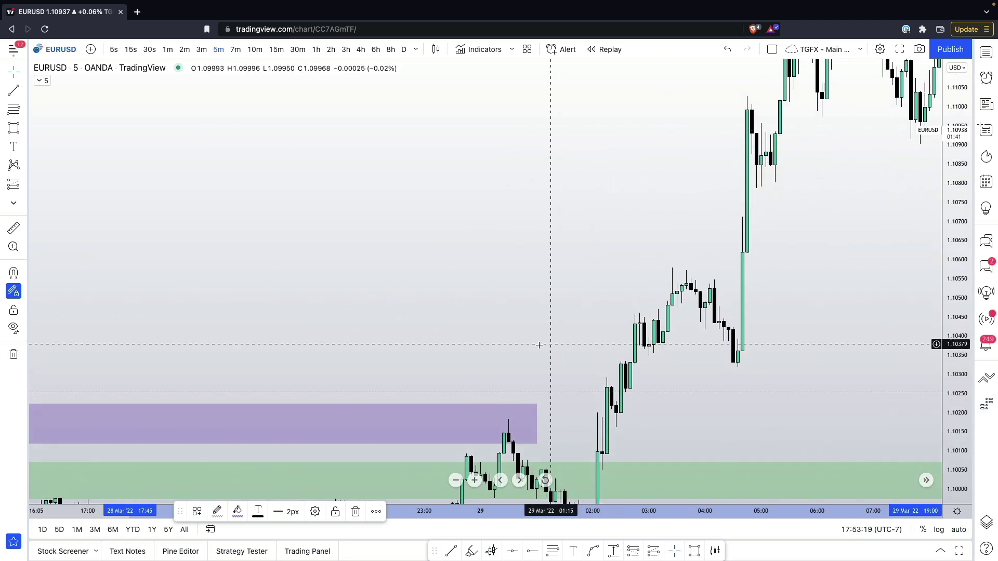
left_click(185, 49)
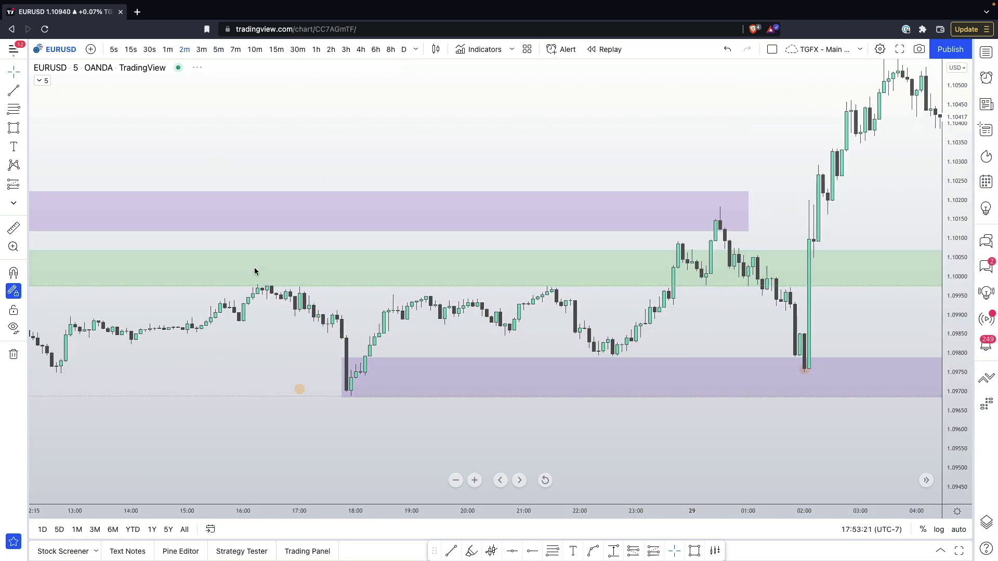
scroll(271, 312, "left", 5)
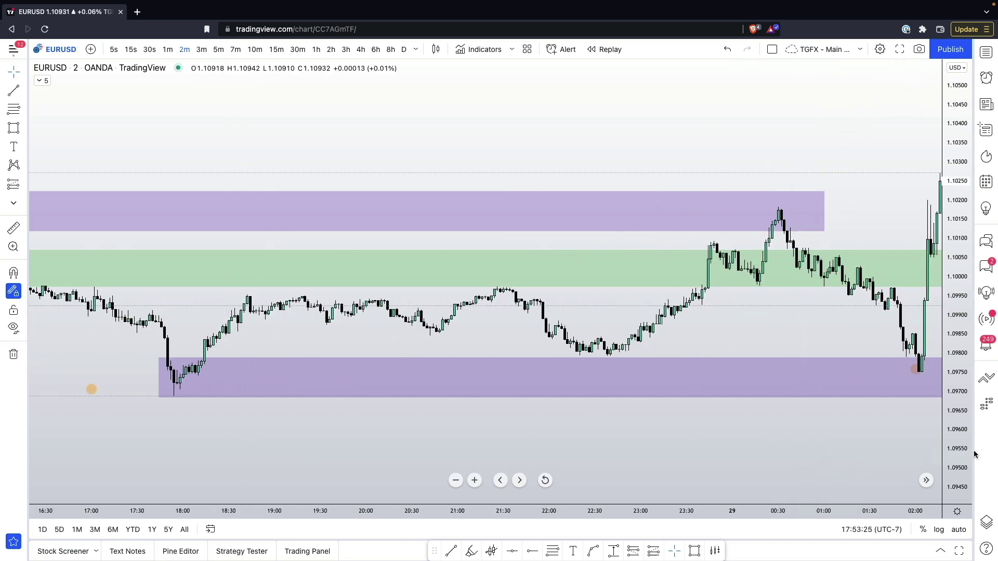
Narrow the lower purple zone to about 1.0974–1.0977, starting at 28 March 18:00 on the small consolidation above the low
left_click_drag(967, 455, 961, 249)
left_click_drag(472, 409, 671, 289)
scroll(668, 290, "up", 2)
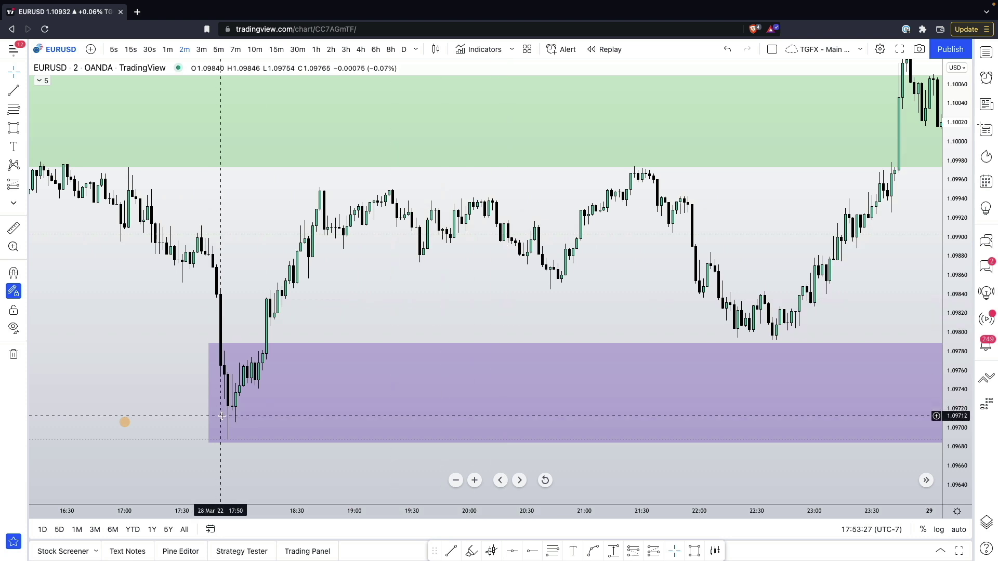
left_click_drag(172, 405, 123, 399)
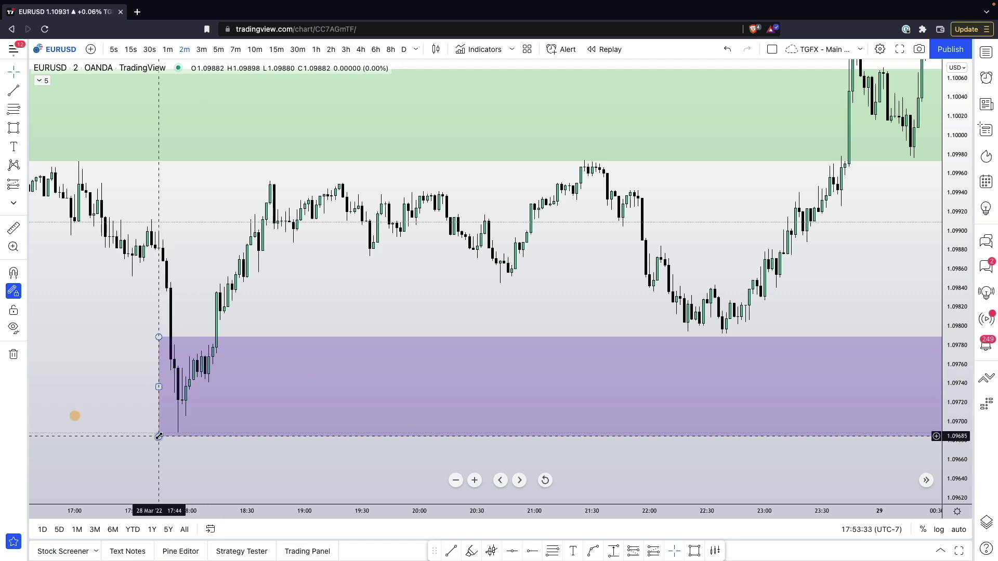
left_click_drag(158, 436, 189, 383)
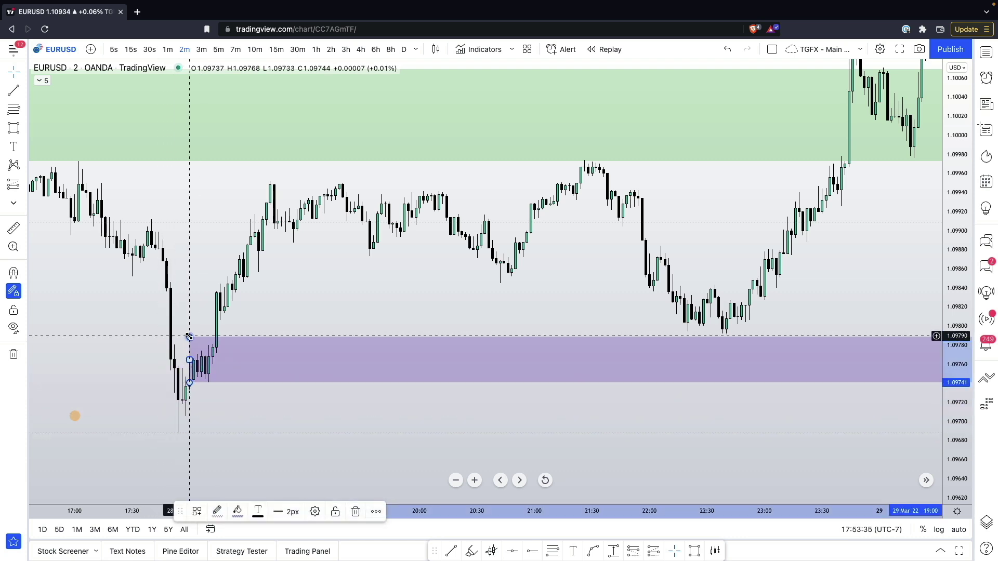
left_click_drag(189, 337, 189, 357)
left_click(262, 329)
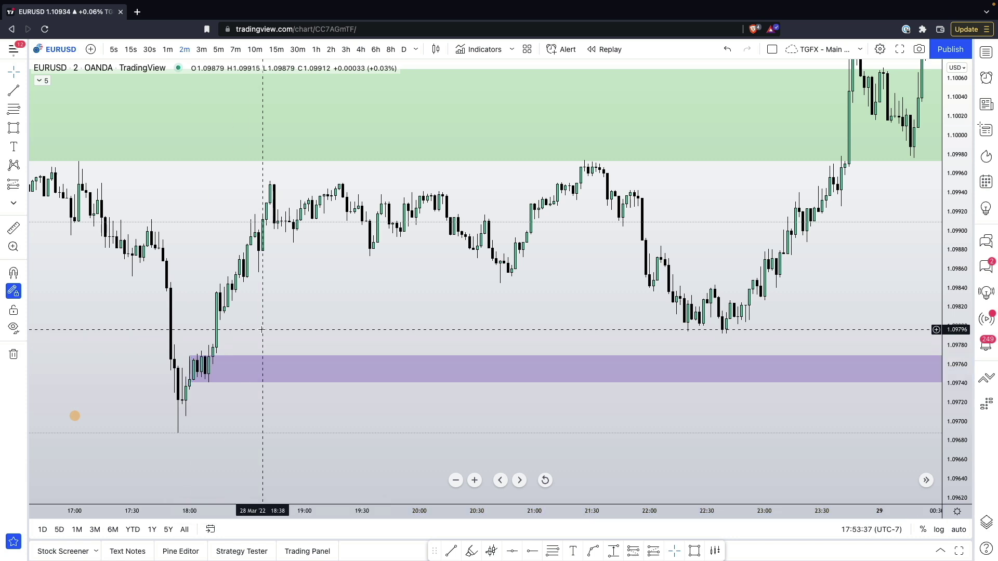
Follow price to its 29 March return into the lower purple zone and examine the 02:00 reaction on the 1m timeframe
left_click_drag(263, 329, 189, 318)
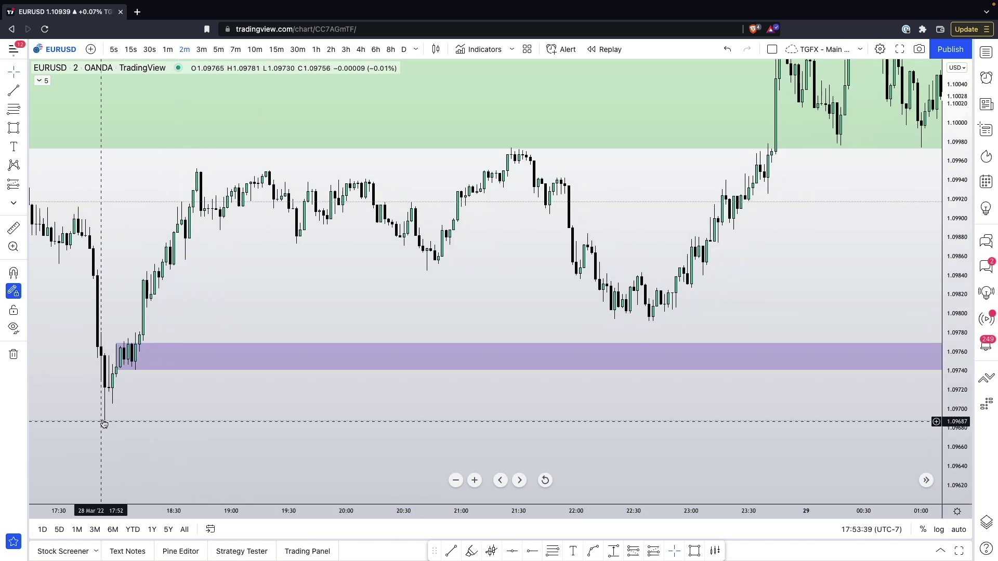
scroll(133, 381, "right", 2)
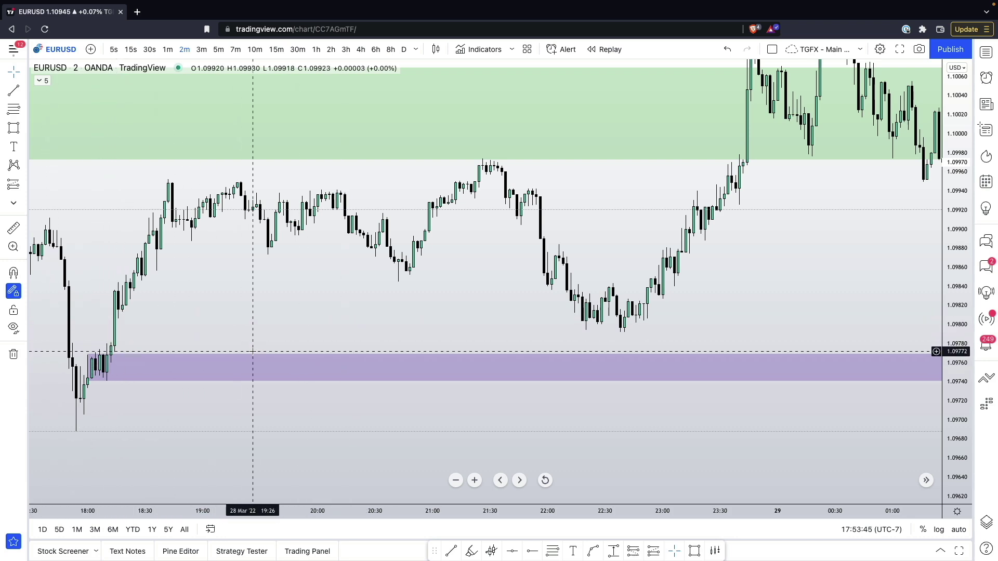
scroll(263, 359, "right", 10)
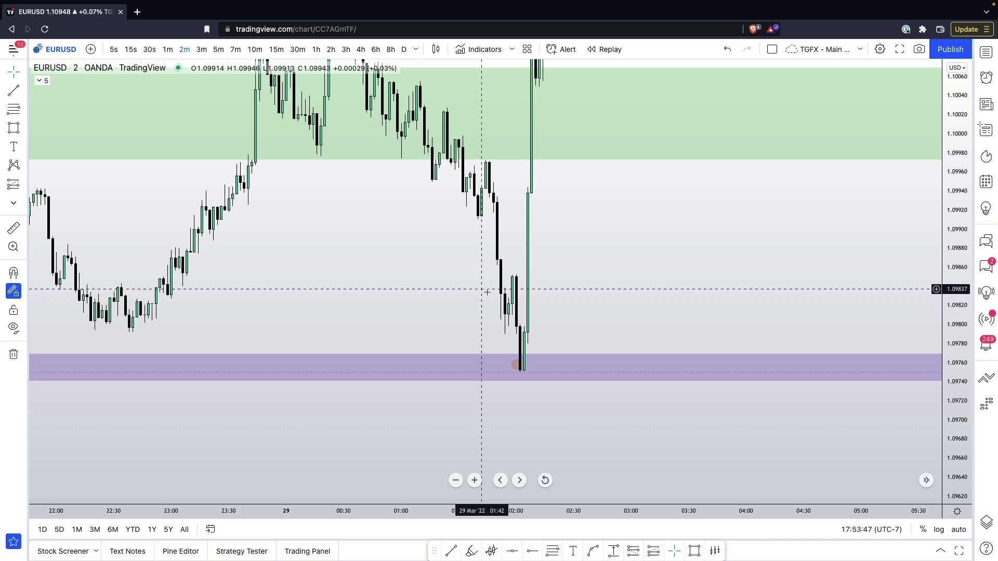
left_click_drag(541, 341, 495, 359)
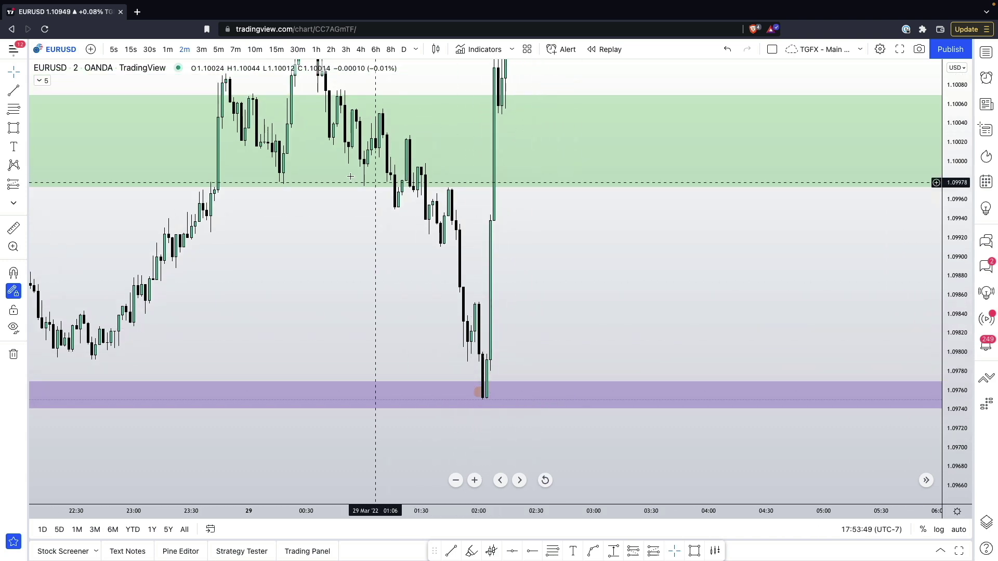
left_click(168, 49)
scroll(329, 323, "left", 15)
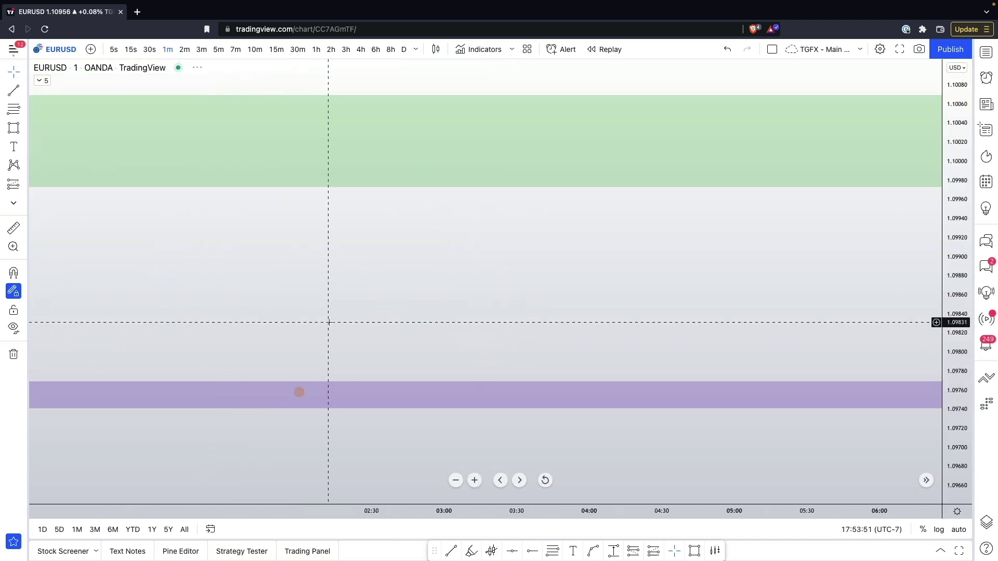
scroll(329, 323, "up", 10)
scroll(329, 323, "left", 10)
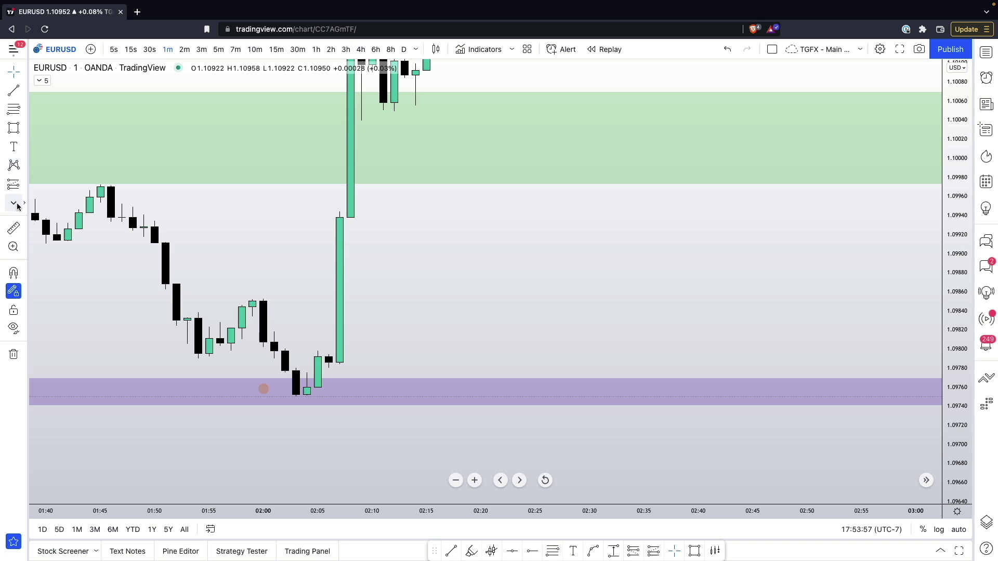
Place red chevrons below the 01:56, 02:04 and 02:07 candles and draw a purple rectangle from about 1.0978 to 1.0975 between 02:03 and 02:08
left_click(220, 364)
left_click(306, 421)
left_click(339, 372)
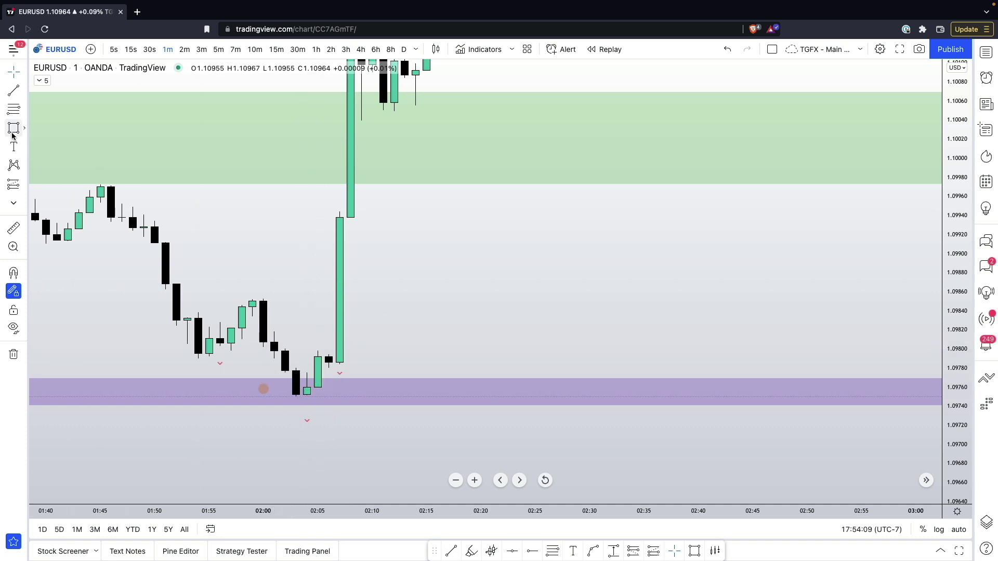
mouse_move(296, 371)
left_mouse_down()
mouse_move(361, 392)
mouse_move(351, 394)
left_mouse_up()
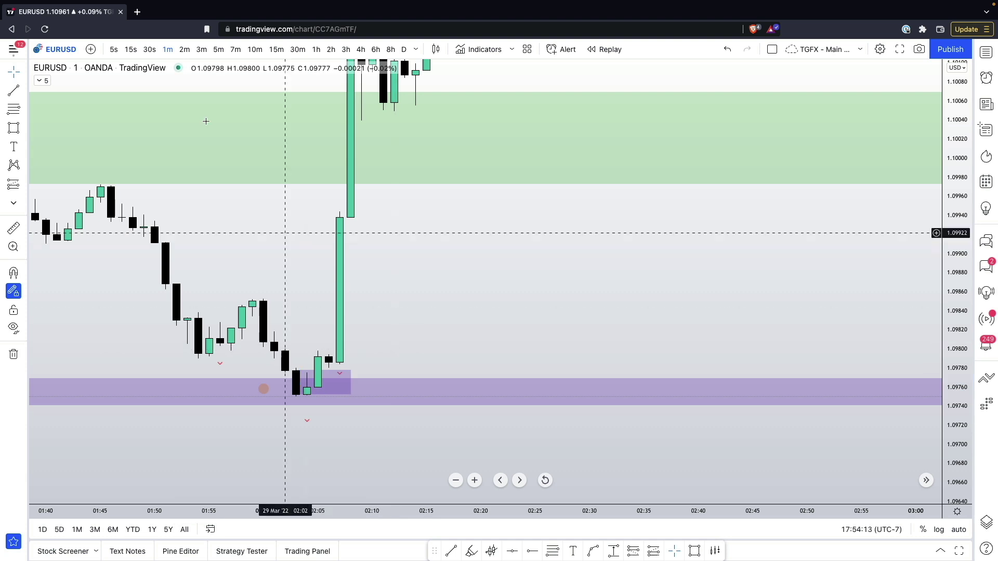
Compare the three marked 29 March lows and the small purple rectangle on the 2m and 3m timeframes
left_click(186, 52)
scroll(374, 347, "right", 15)
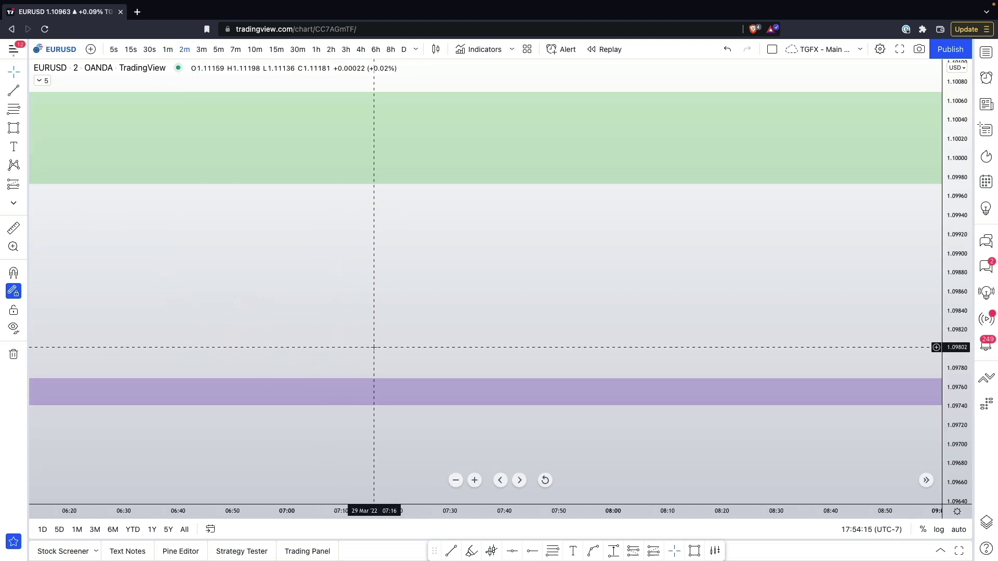
scroll(375, 348, "left", 8)
scroll(374, 348, "left", 10)
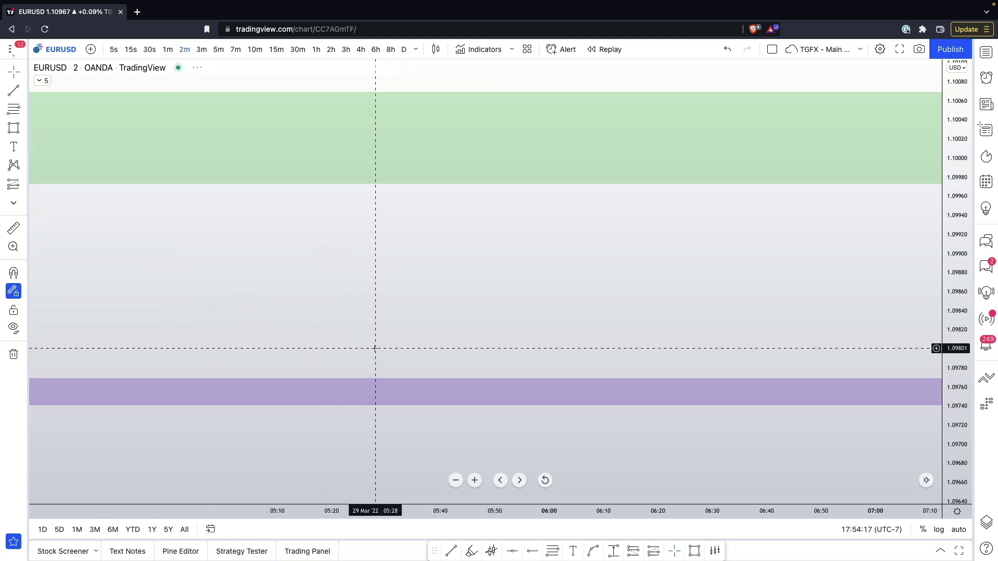
scroll(373, 348, "up", 1)
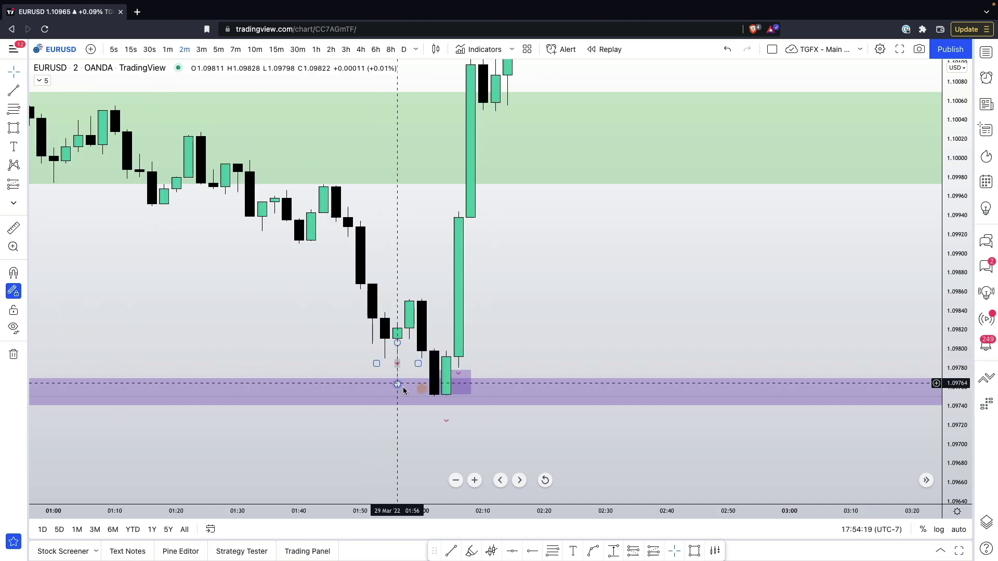
left_click(202, 50)
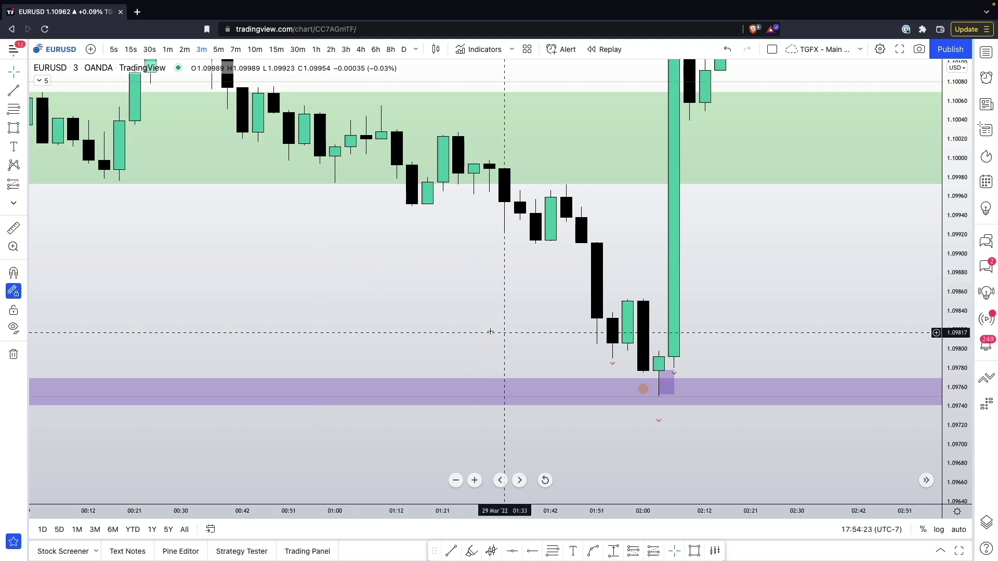
left_click_drag(490, 331, 252, 331)
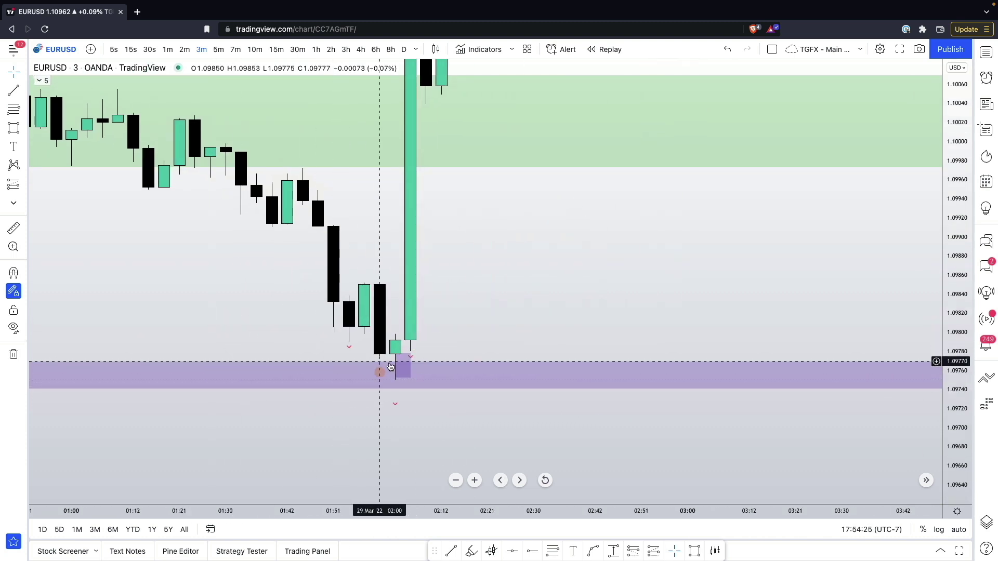
Examine the 29 March rally out of the lower purple zone on the 3m and 1m timeframes
left_click_drag(425, 340, 401, 351)
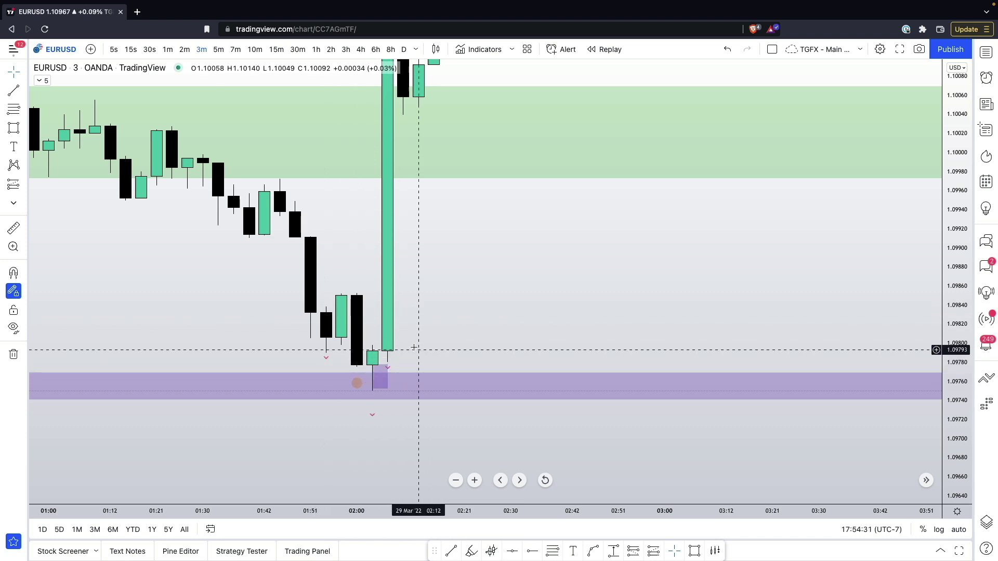
left_click_drag(422, 307, 319, 415)
scroll(319, 409, "down", 1)
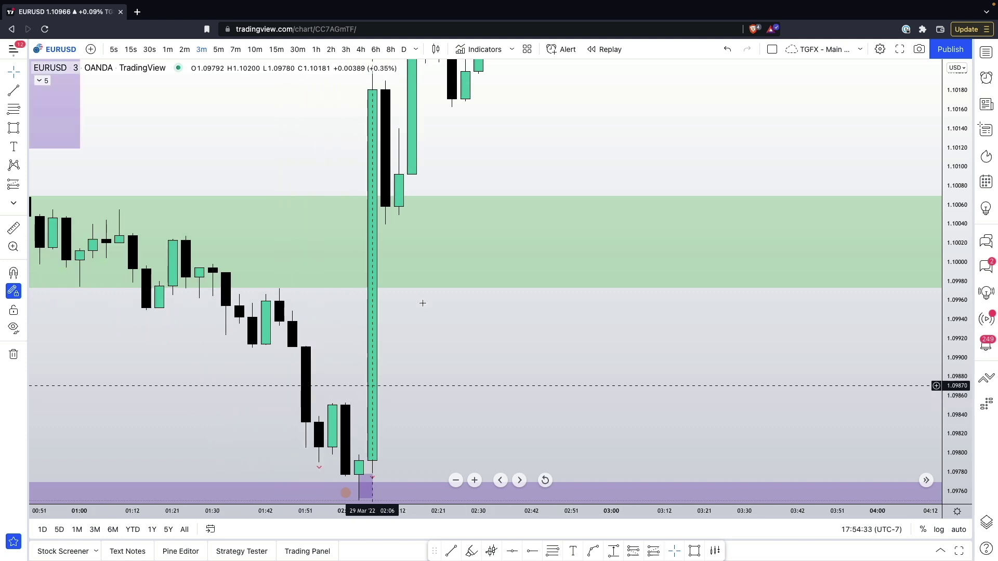
left_click(169, 49)
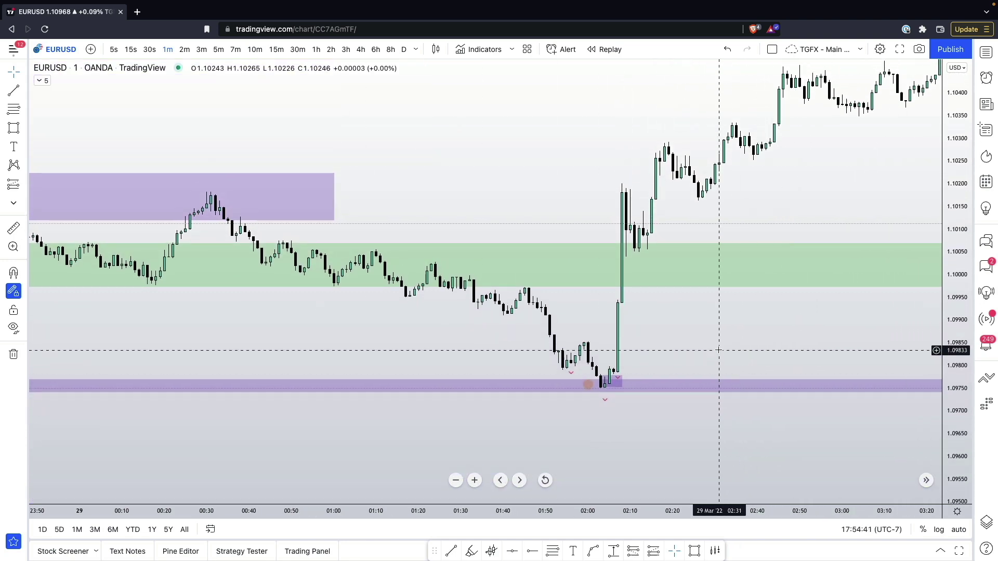
left_click_drag(686, 350, 426, 384)
scroll(429, 382, "down", 4)
left_click_drag(528, 367, 312, 405)
scroll(312, 404, "down", 1)
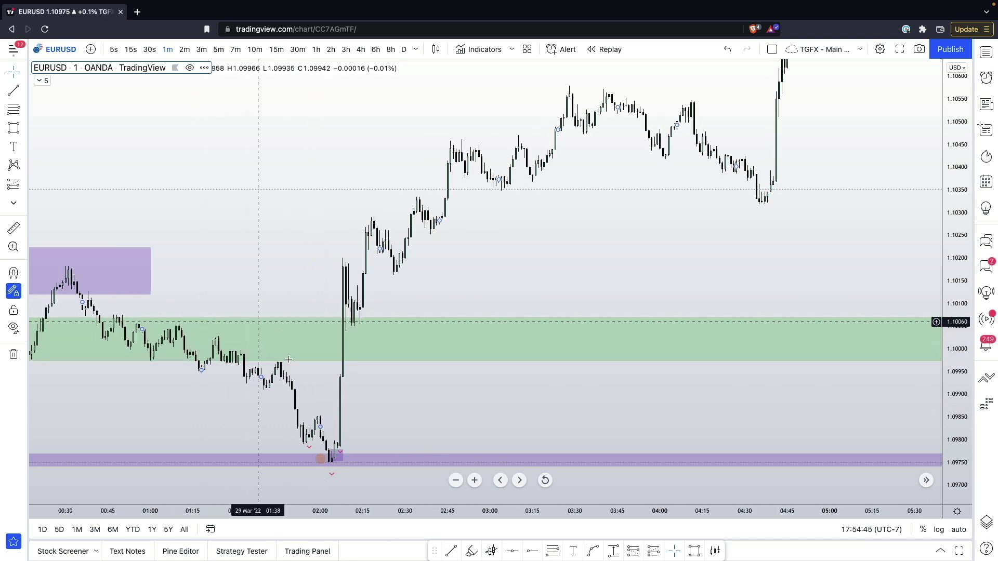
left_click(337, 450)
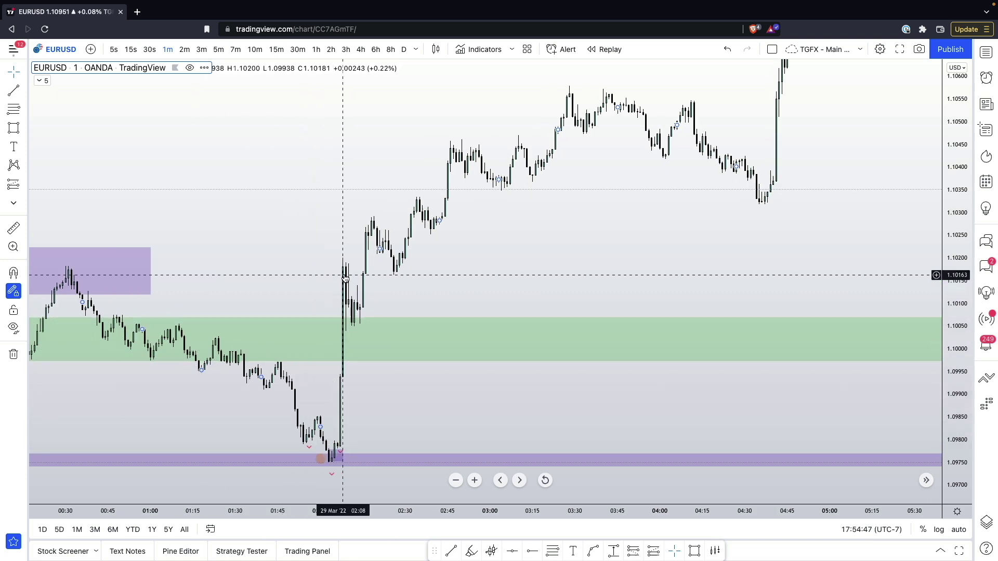
Examine the 1m candles from the three marked lows through the 02:08 surge and the pullbacks above the green zone
left_click_drag(288, 267, 481, 286)
scroll(416, 286, "up", 6)
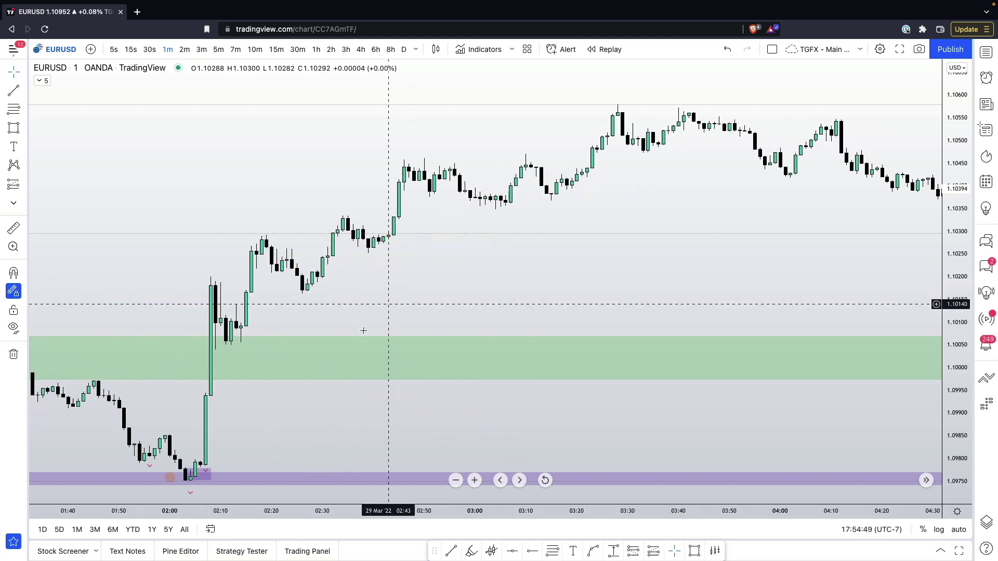
left_click_drag(252, 425, 390, 404)
scroll(397, 379, "up", 2)
scroll(397, 378, "right", 3)
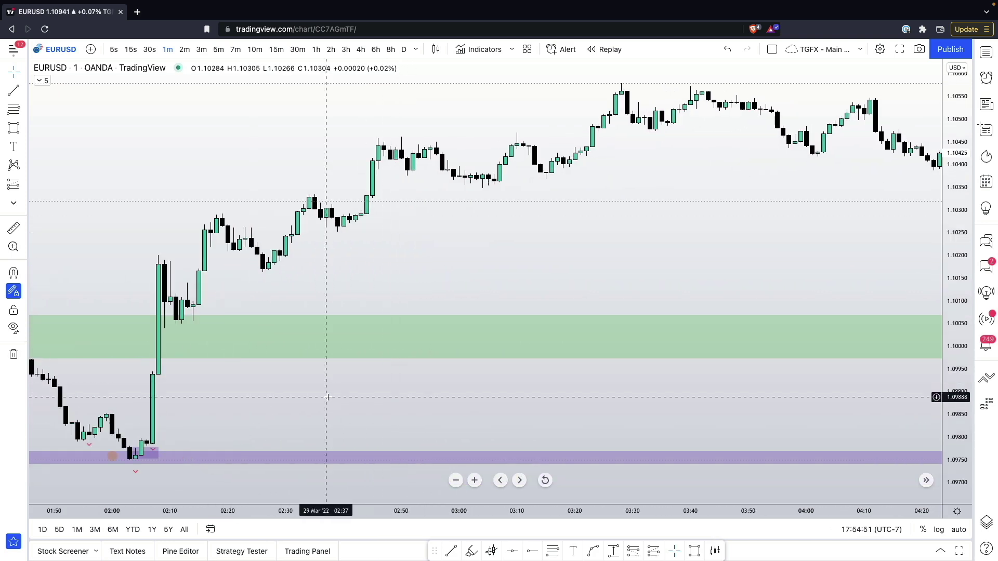
scroll(312, 406, "left", 5)
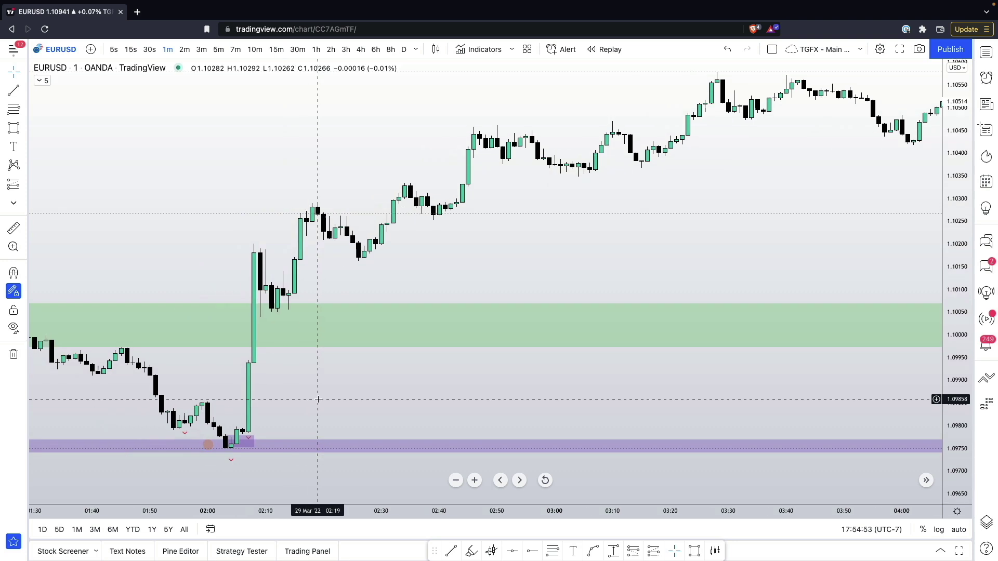
scroll(318, 400, "down", 2)
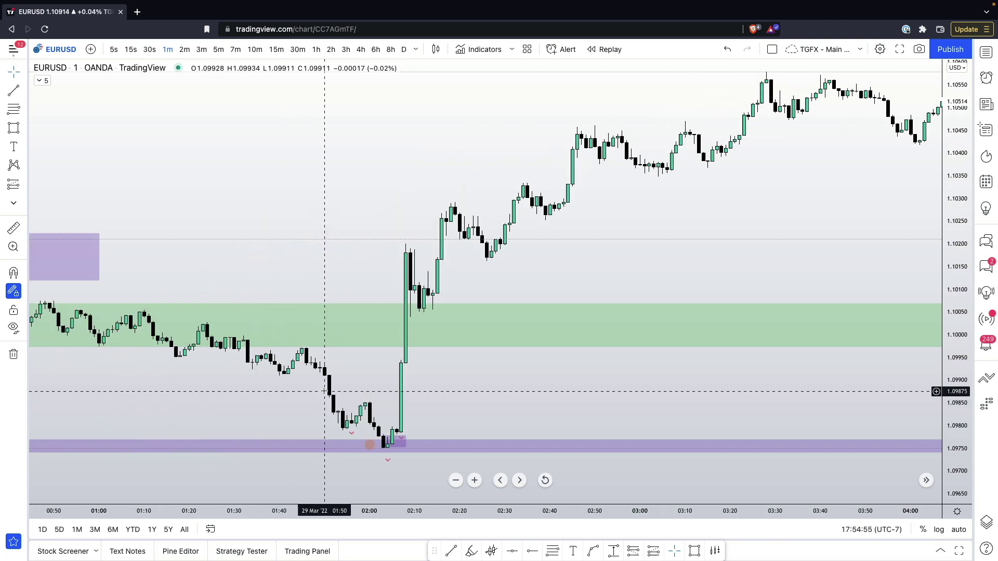
scroll(327, 390, "up", 2)
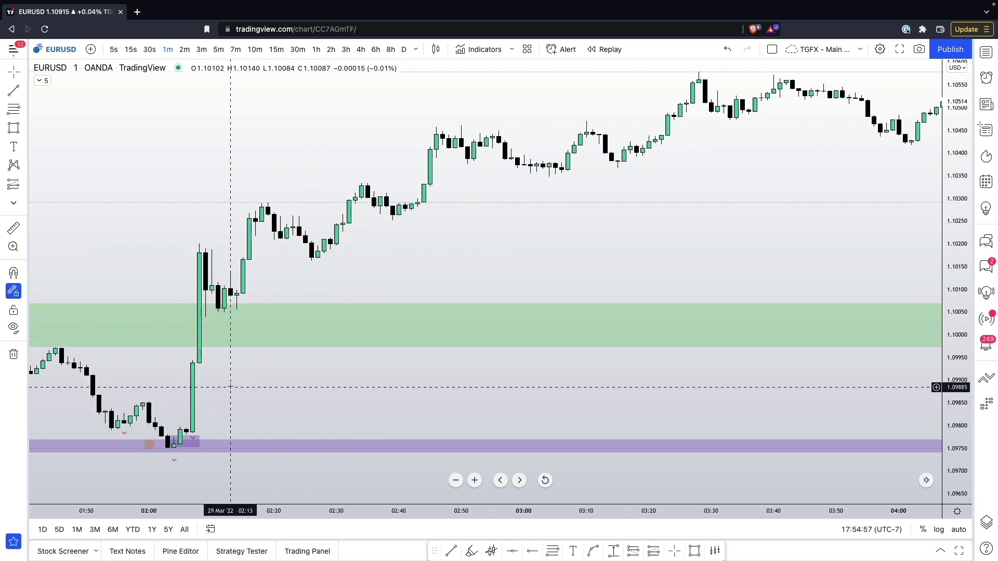
left_click_drag(229, 385, 366, 368)
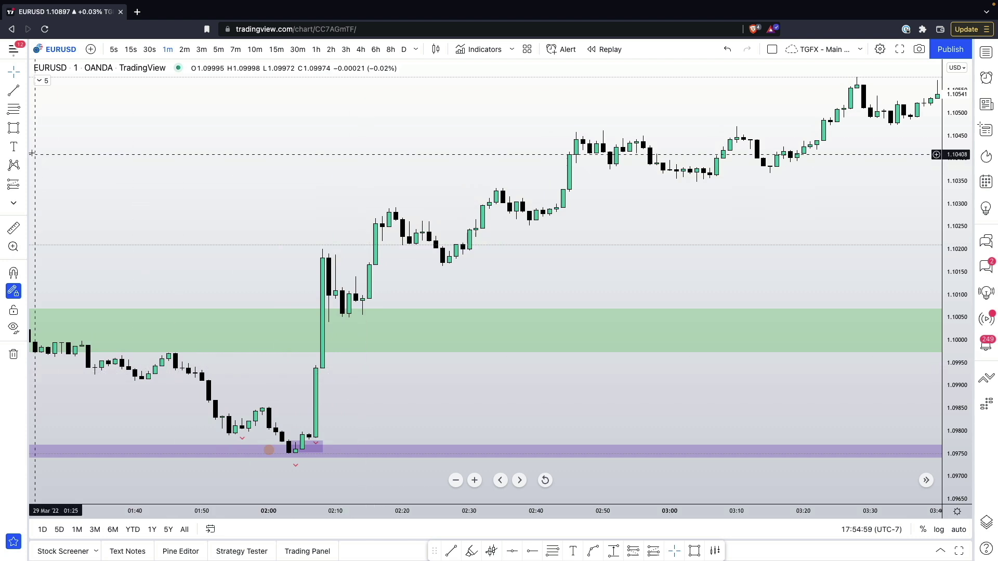
Mark the 02:04 low in the purple zone and the 02:08 high near 1.1020 with orange highlighter dots
left_click(471, 551)
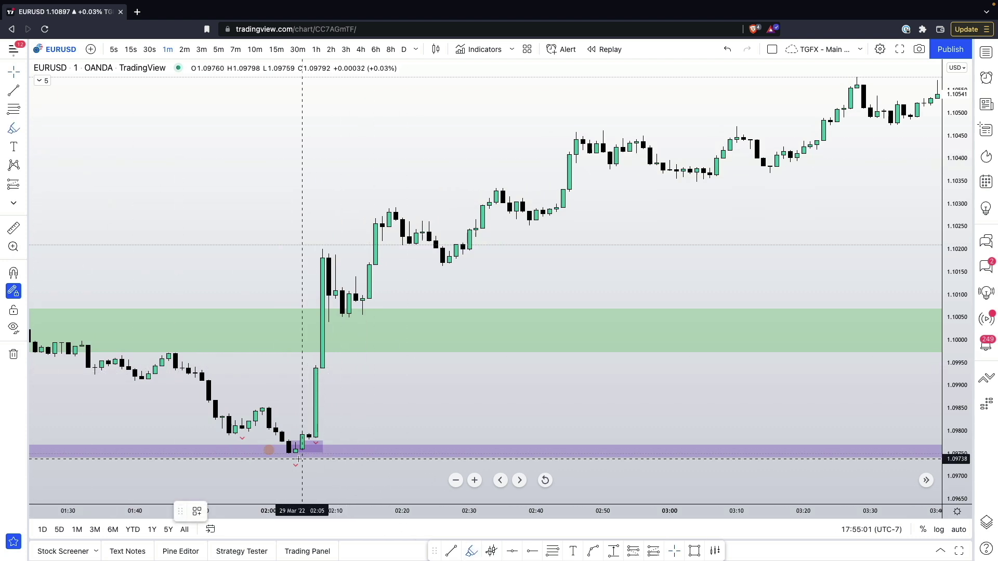
left_click(296, 458)
left_click(322, 245)
key("Escape")
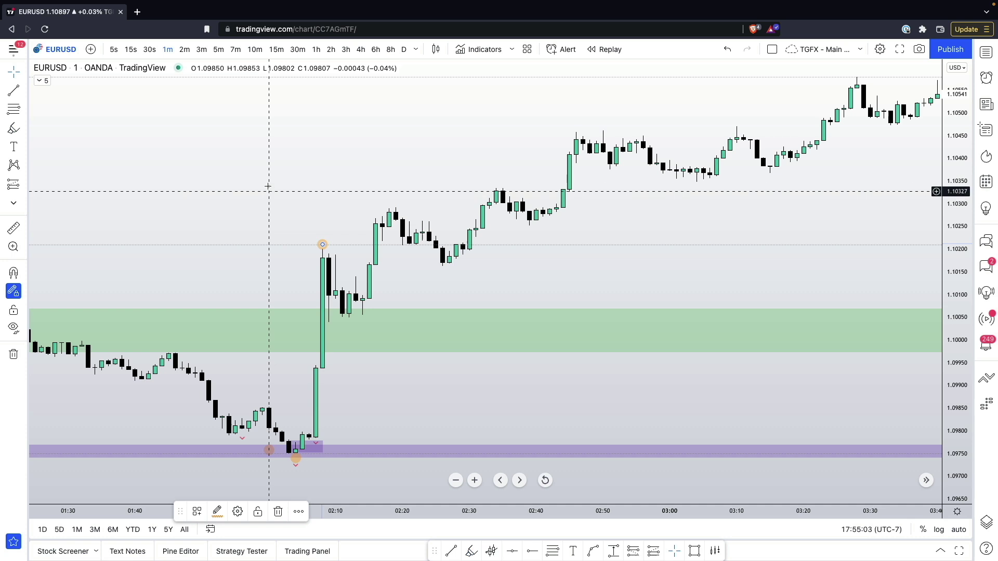
Examine the move between the two orange dots, the preceding decline and the pullback after the 02:08 high
left_click_drag(263, 175, 214, 145)
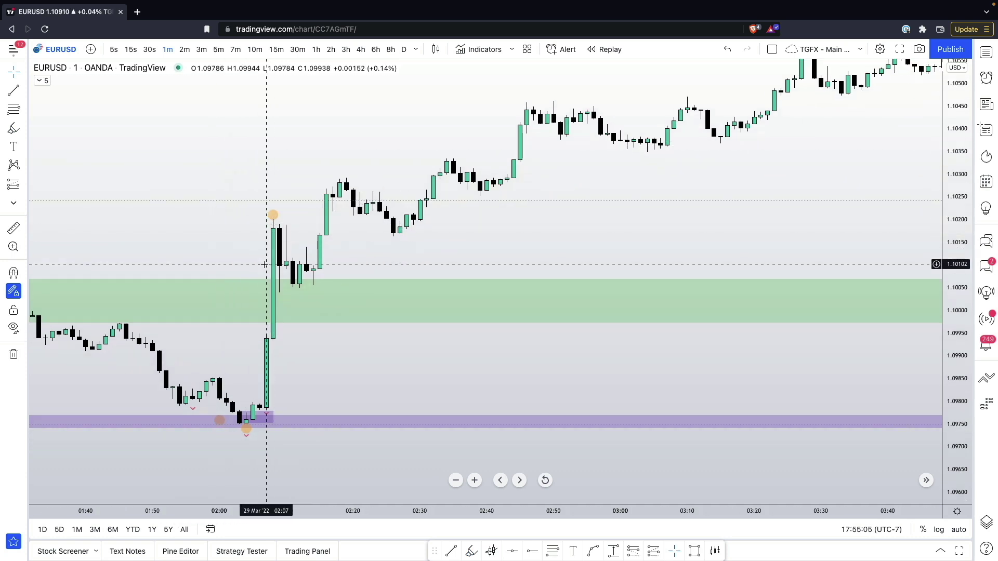
scroll(269, 221, "down", 3)
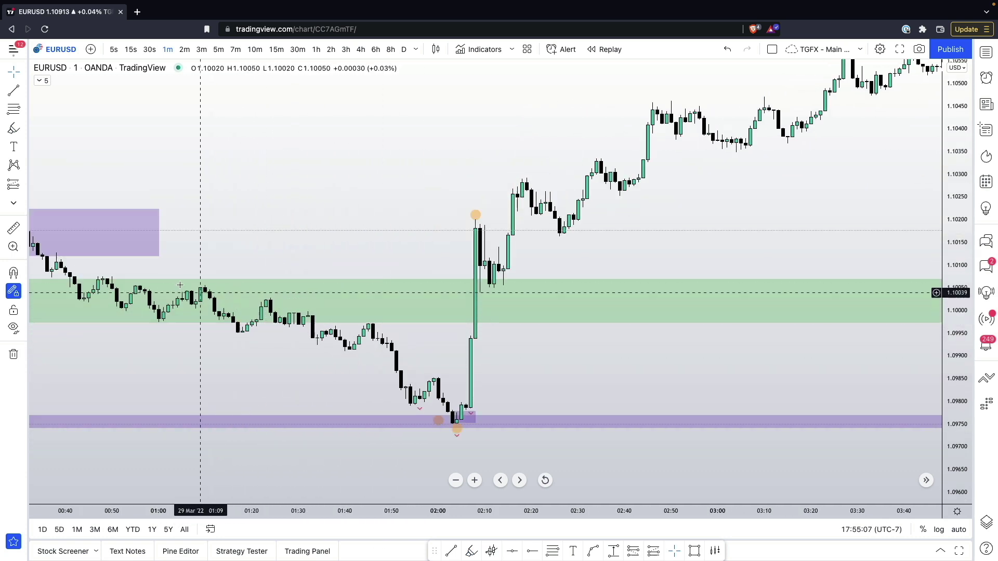
scroll(313, 270, "up", 3)
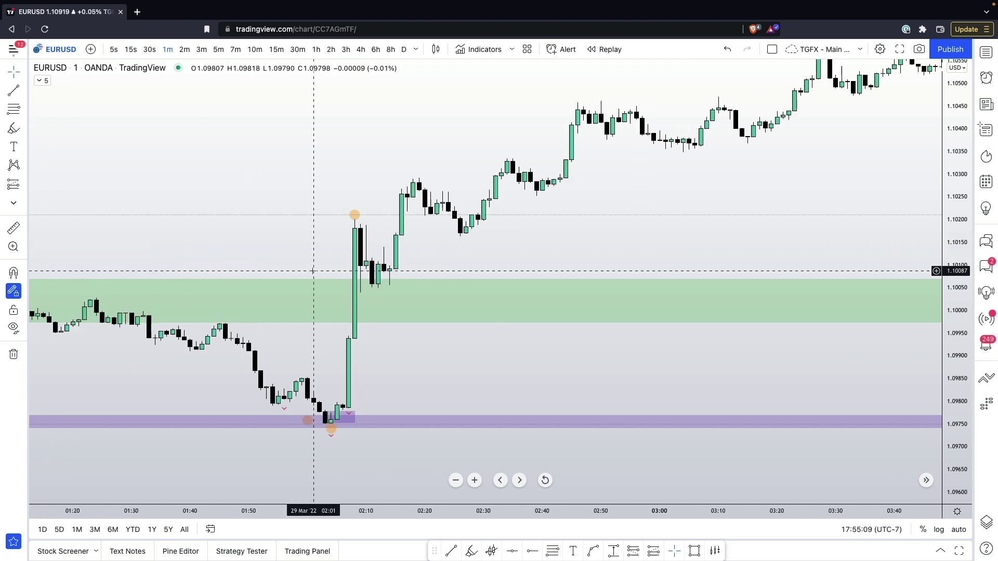
left_click_drag(261, 244, 255, 274)
scroll(256, 275, "up", 1)
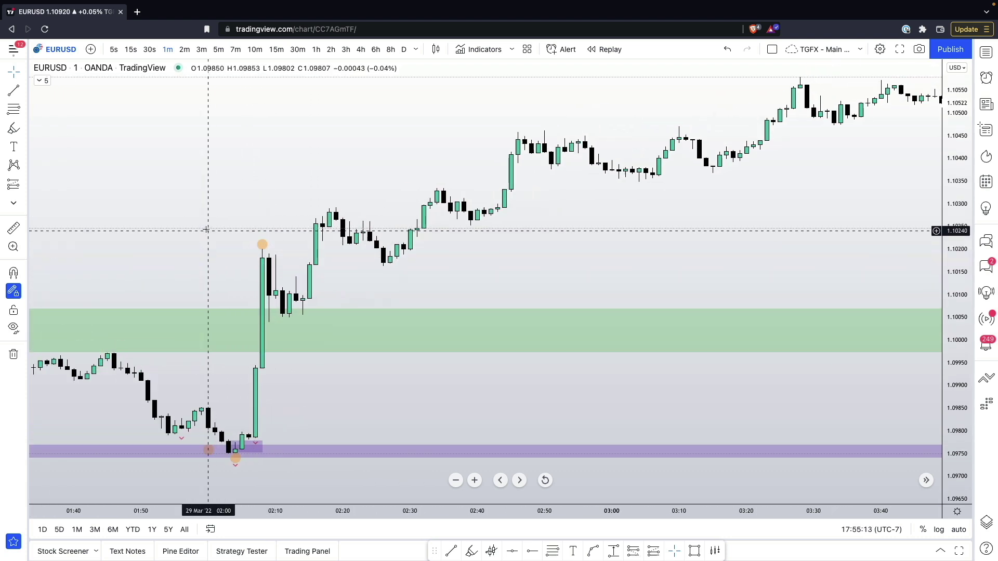
left_click_drag(205, 229, 211, 241)
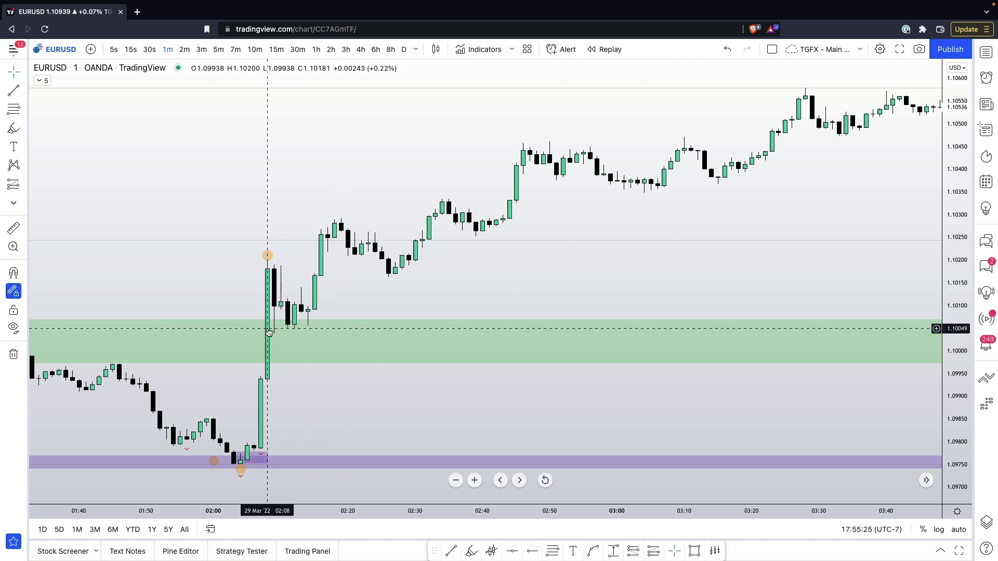
left_click_drag(385, 293, 345, 298)
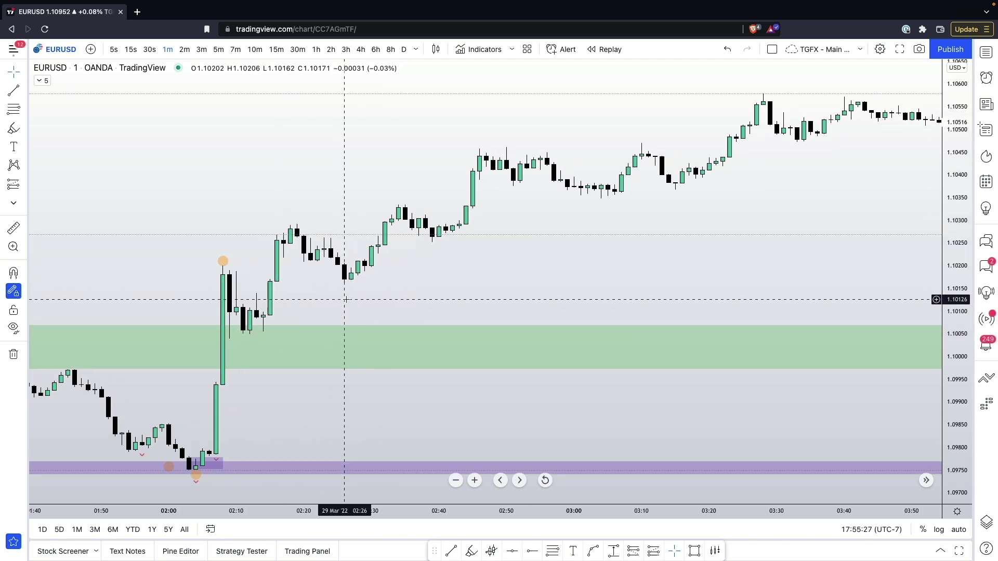
scroll(345, 299, "up", 1)
left_click_drag(269, 306, 374, 300)
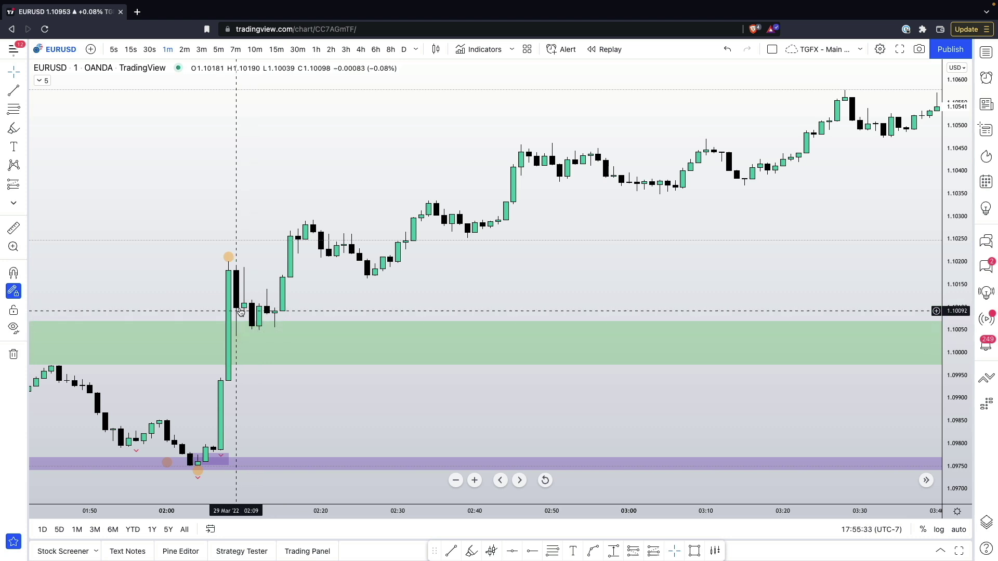
scroll(260, 317, "right", 3)
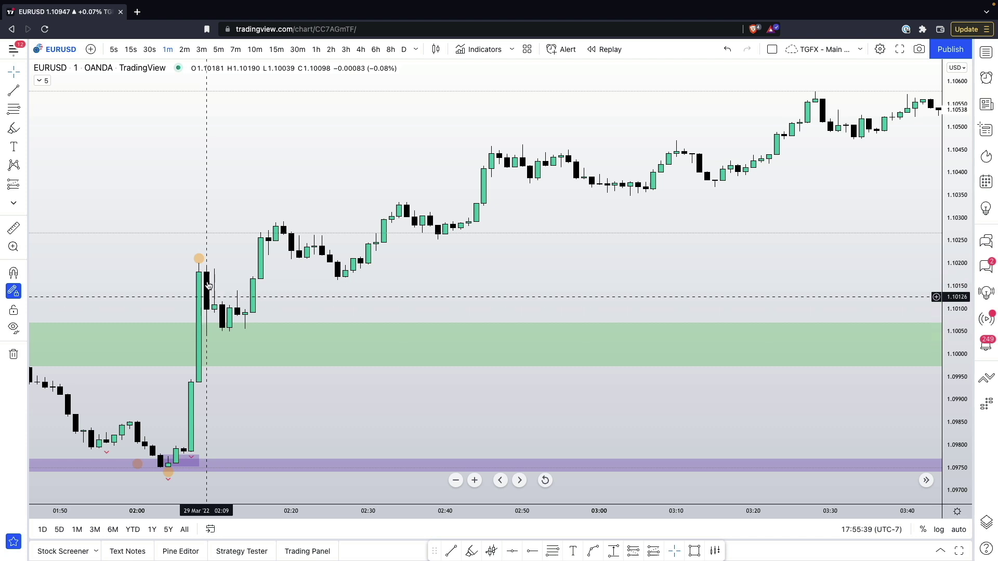
scroll(359, 312, "left", 5)
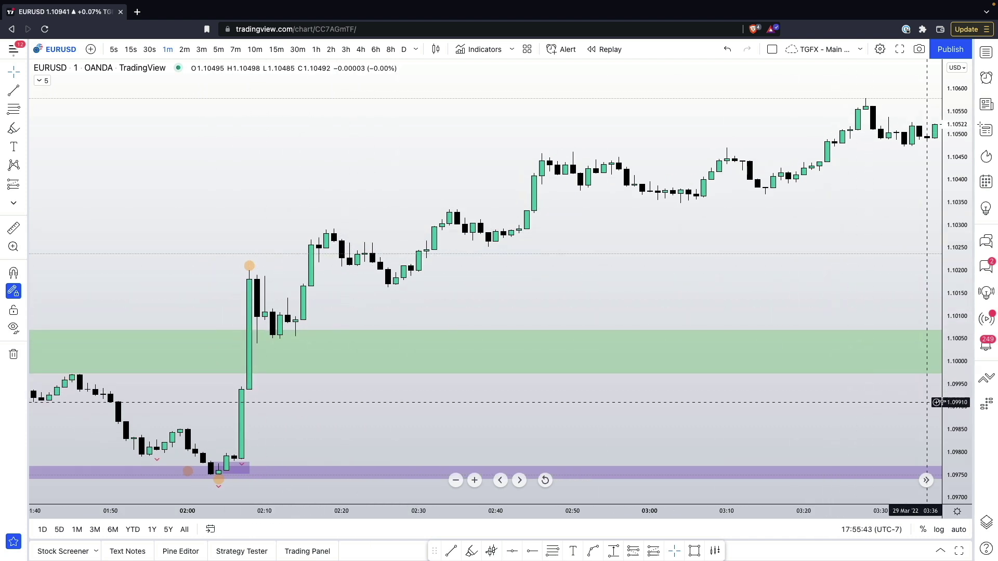
Place red chevrons below the 02:10, 02:11 and 02:14 candles of the pullback near the green zone
left_click_drag(943, 403, 940, 345)
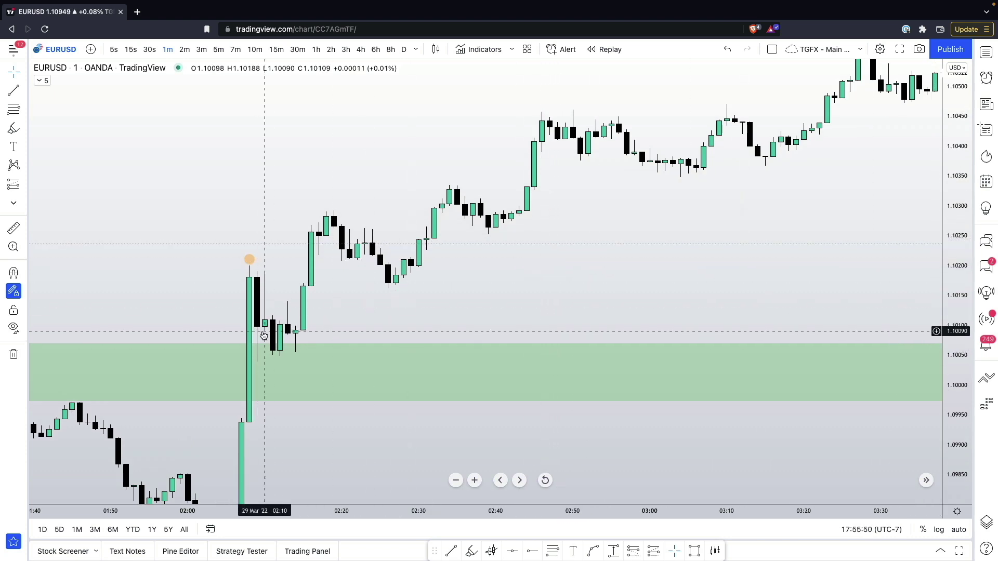
scroll(315, 306, "right", 5)
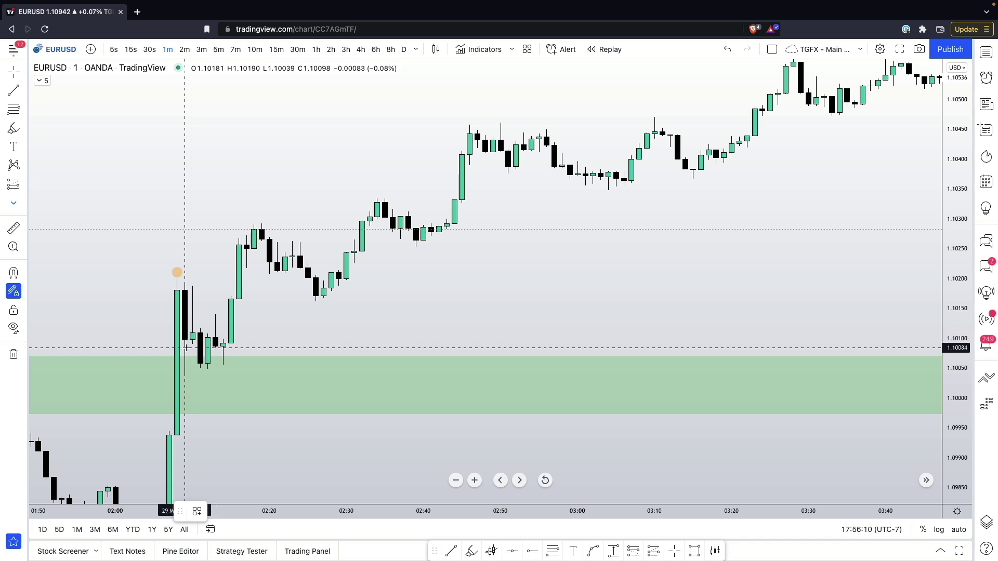
left_click(193, 346)
left_click(202, 375)
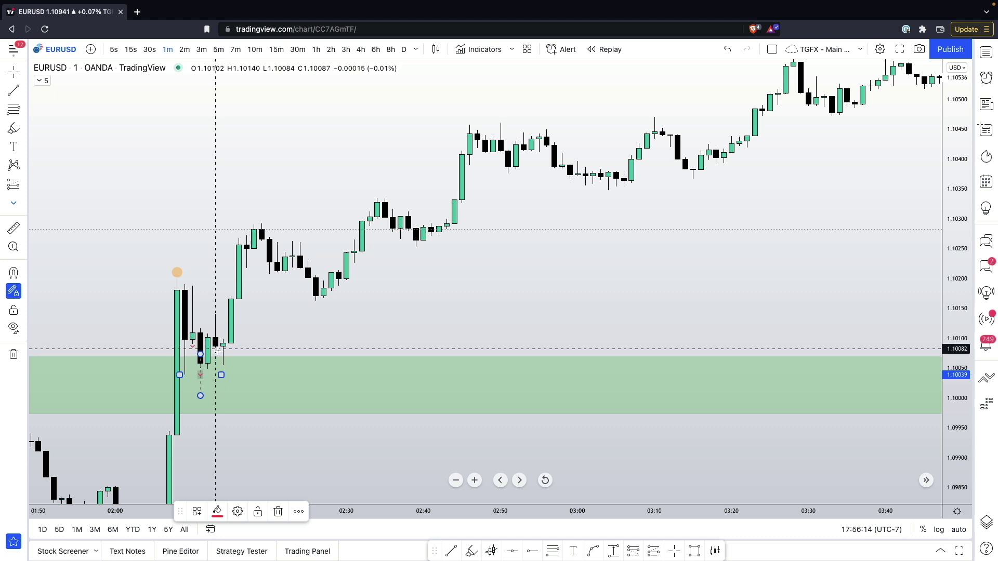
left_click_drag(263, 330, 165, 338)
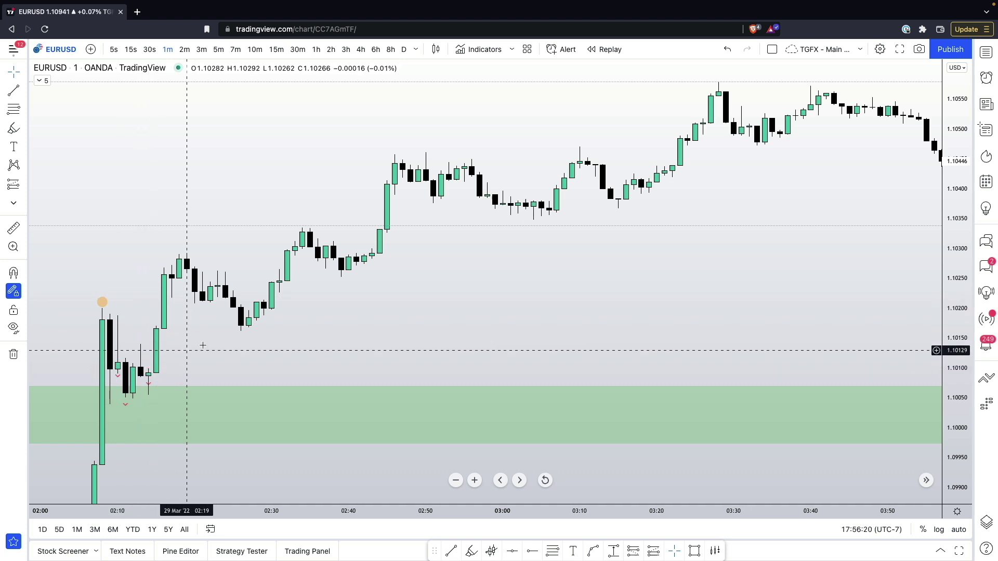
Examine the three newly marked pullback lows at the green zone and the advance that follows them
left_click_drag(203, 345, 161, 374)
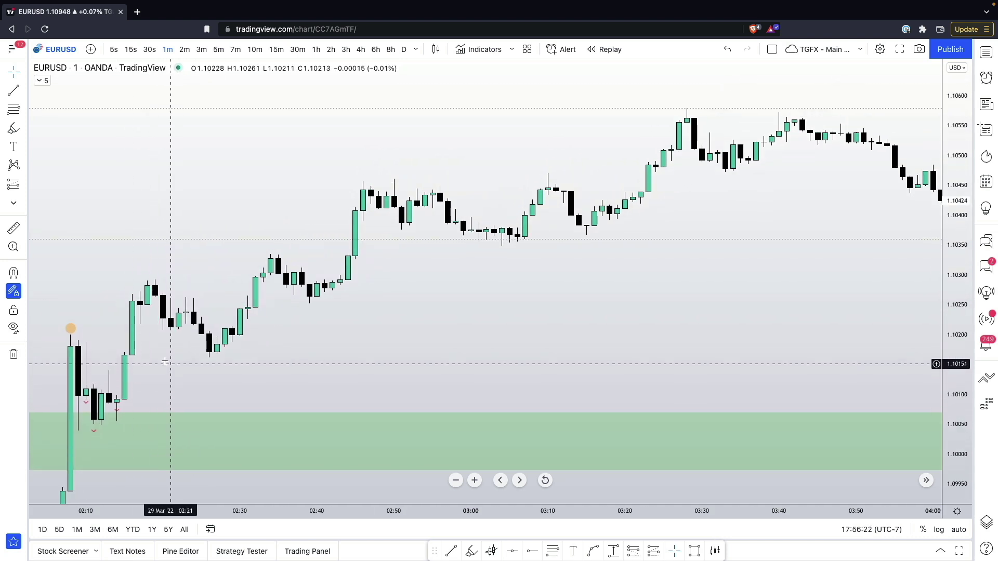
scroll(176, 340, "down", 1)
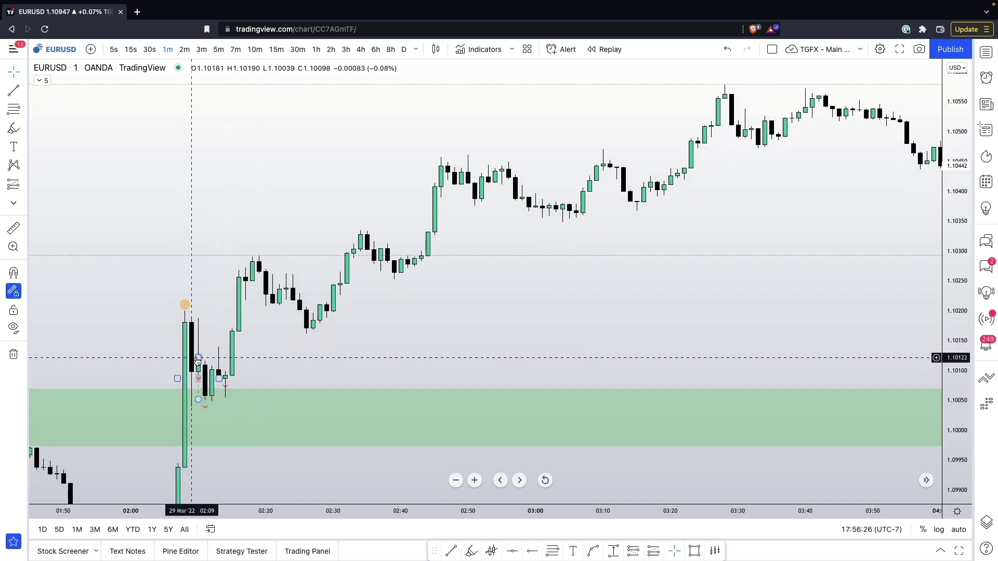
scroll(151, 327, "up", 1)
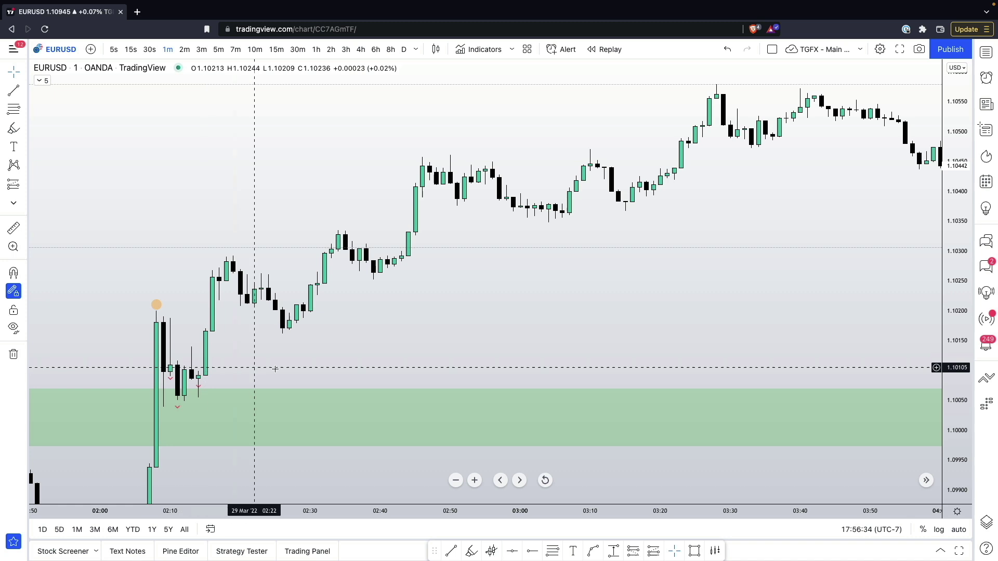
left_click_drag(260, 368, 269, 335)
scroll(268, 336, "up", 1)
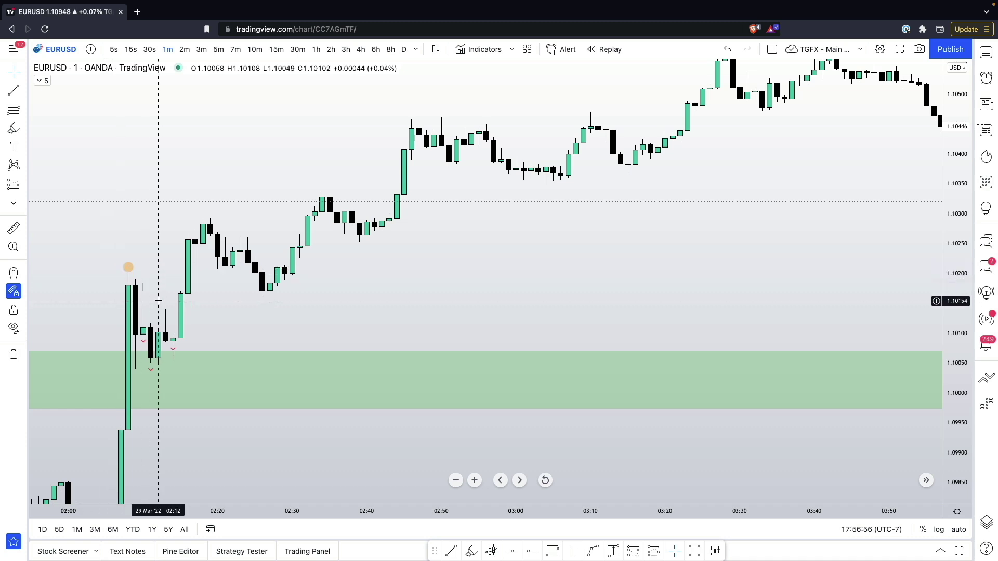
scroll(203, 169, "up", 1)
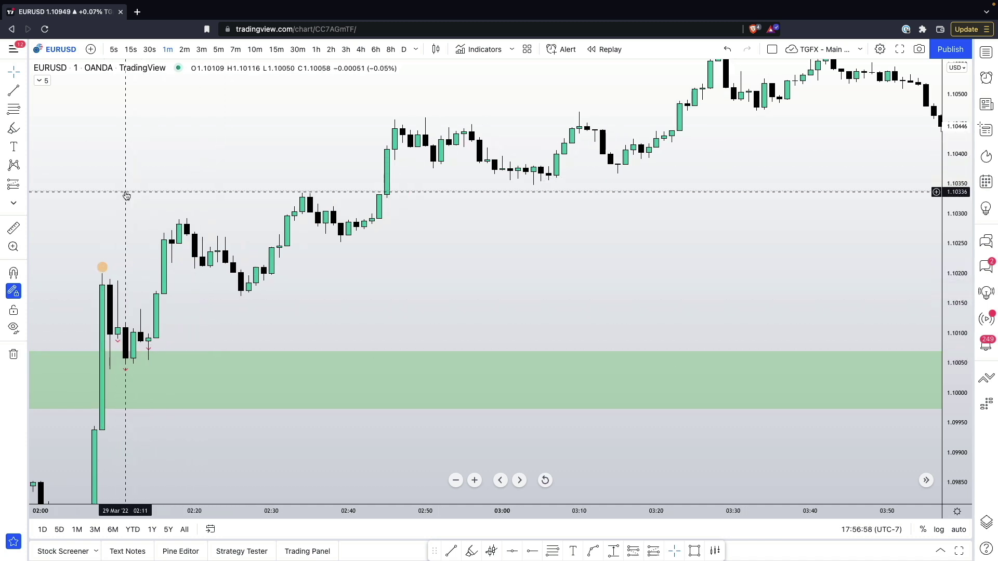
left_click_drag(118, 326, 170, 349)
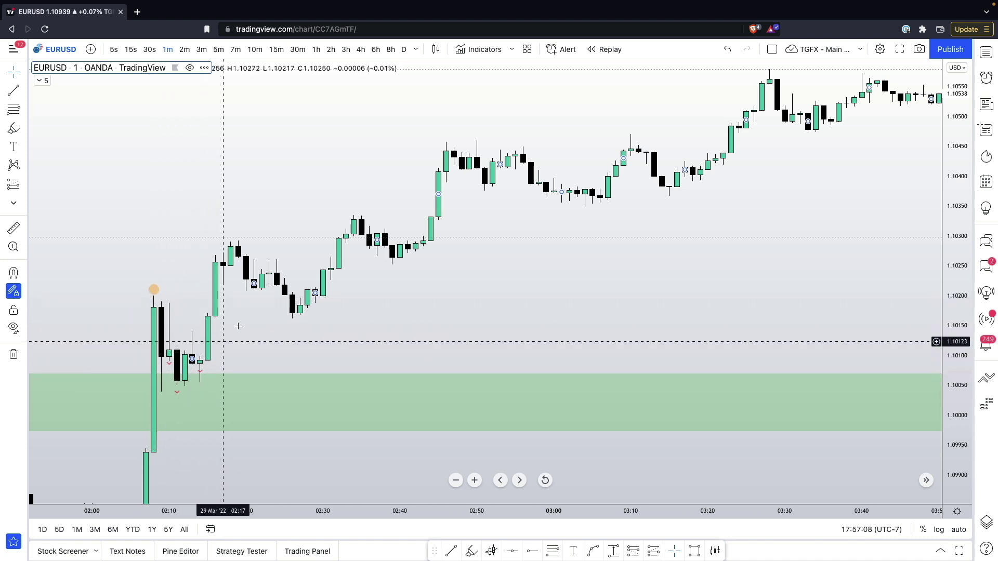
left_click_drag(238, 326, 185, 389)
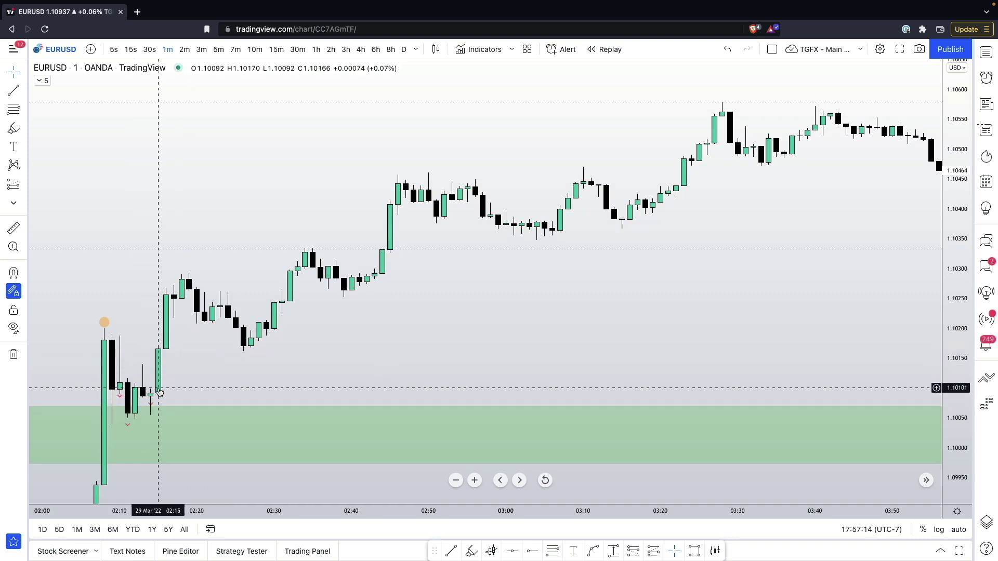
Highlight the body of the green 02:15 candle in orange from about 1.1016 to 1.1010
left_click(16, 129)
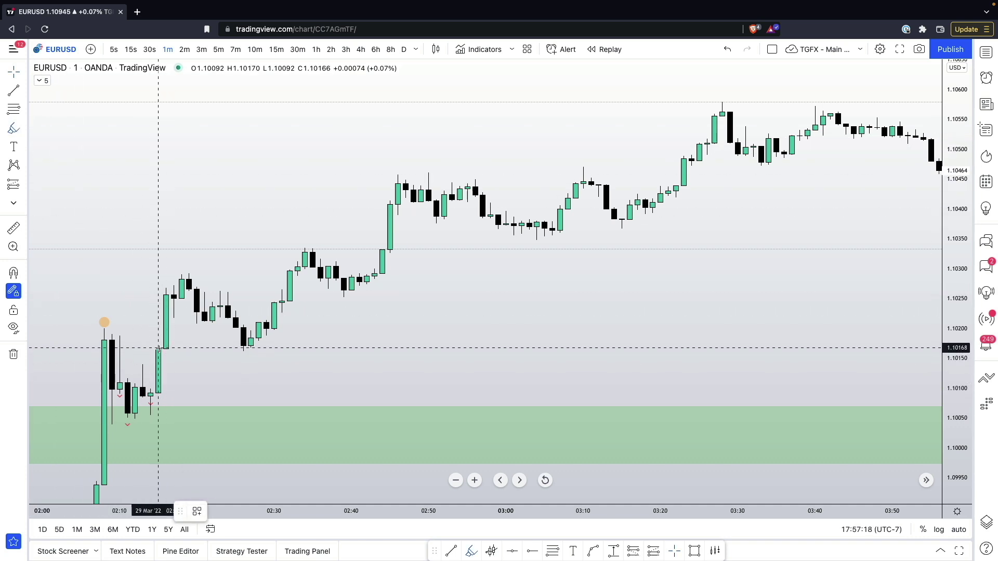
left_click(159, 361)
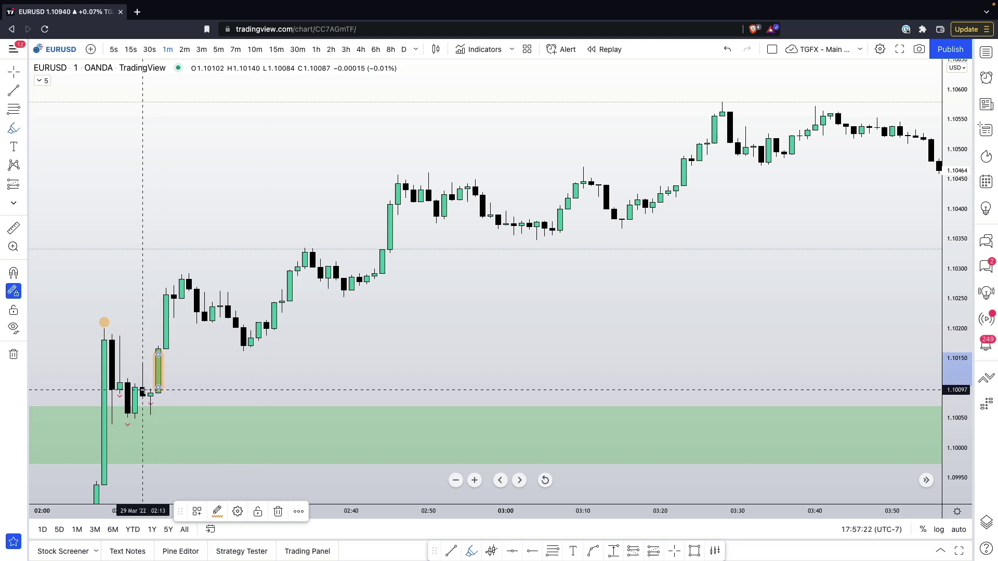
Draw a horizontal red line at 1.10100 from the 02:14 candle to about 02:45
left_click(14, 95)
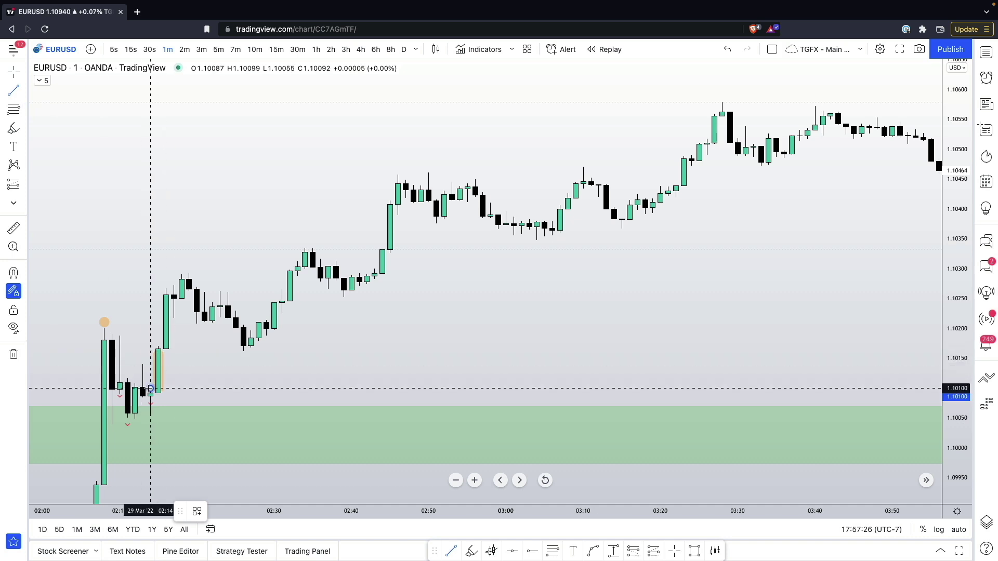
left_click(392, 379, "shift")
key("Escape")
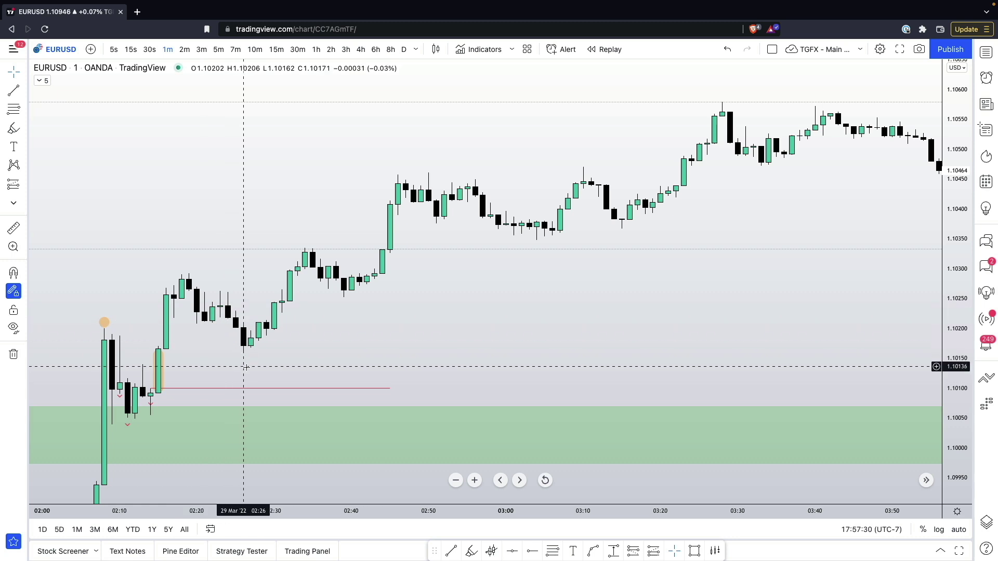
Draw a purple rectangle over the pullback from 02:09 to about 02:32, spanning about 1.10189 down to 1.10052
left_click_drag(206, 370, 181, 382)
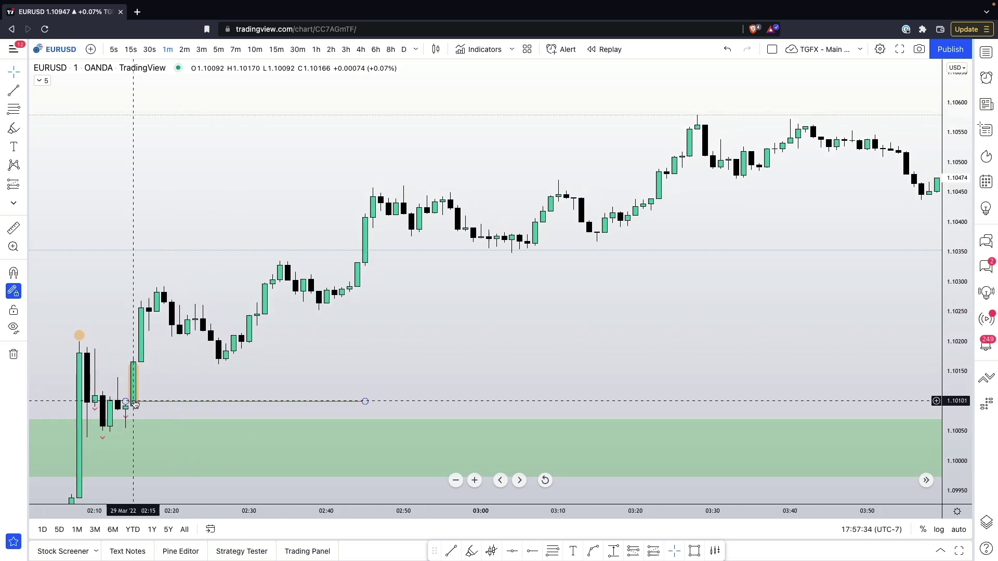
left_click_drag(174, 373, 162, 404)
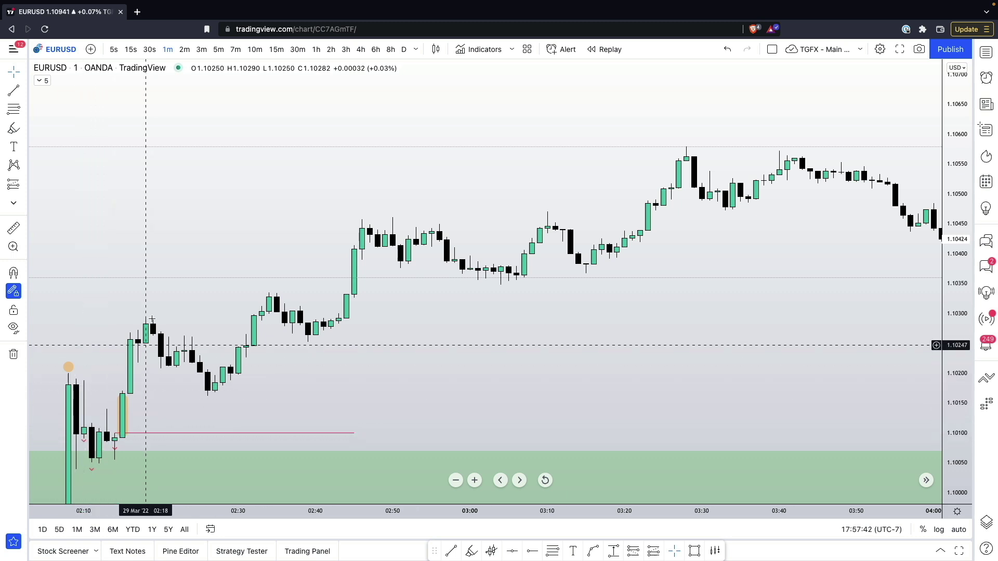
left_click(23, 129)
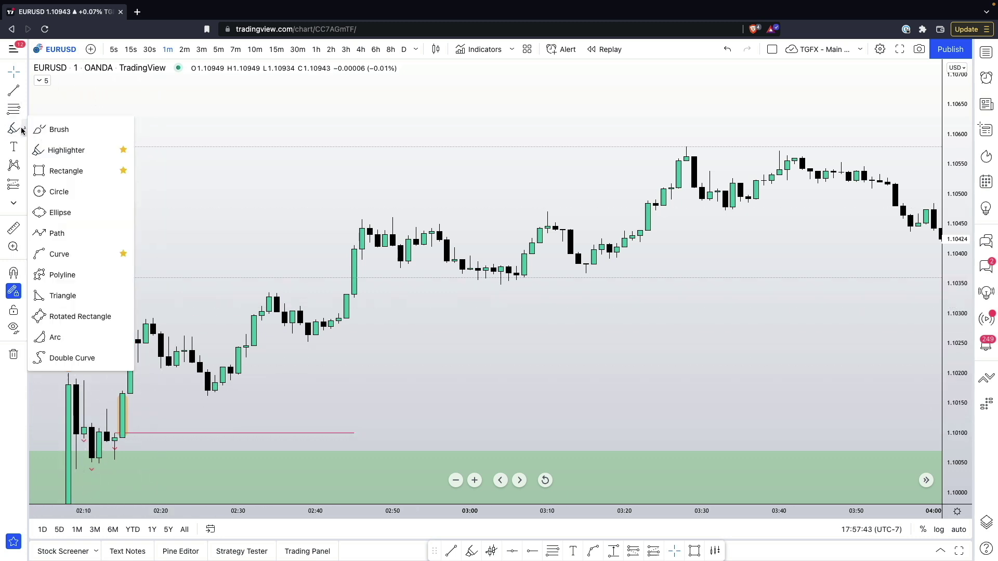
left_click(56, 167)
mouse_move(76, 381)
left_mouse_down()
mouse_move(118, 439)
mouse_move(176, 462)
mouse_move(254, 462)
left_mouse_up()
left_click(254, 462)
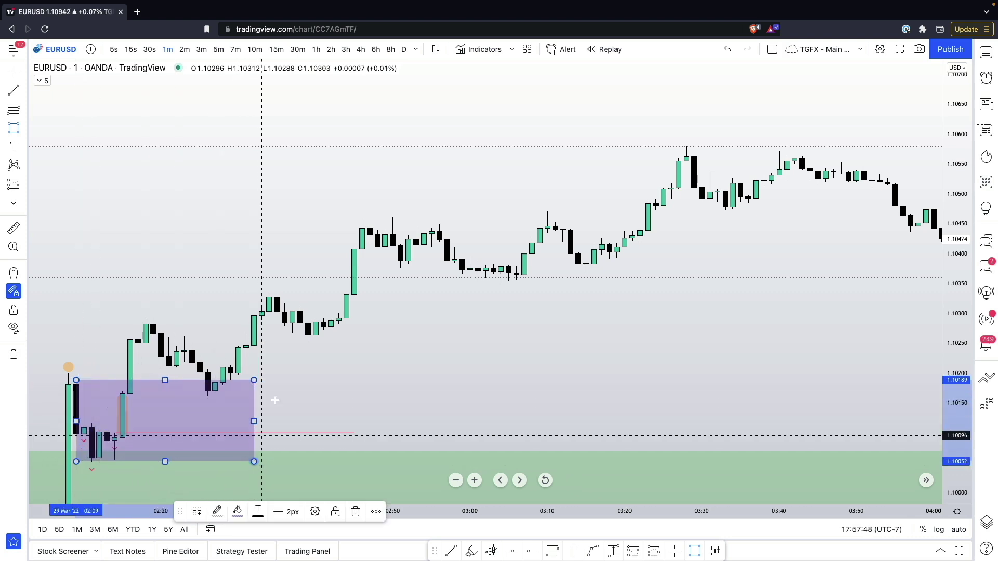
Examine the purple zone, the highlighted 02:15 candle and the price action that follows, with the price scale stretched
left_click_drag(284, 361, 281, 331)
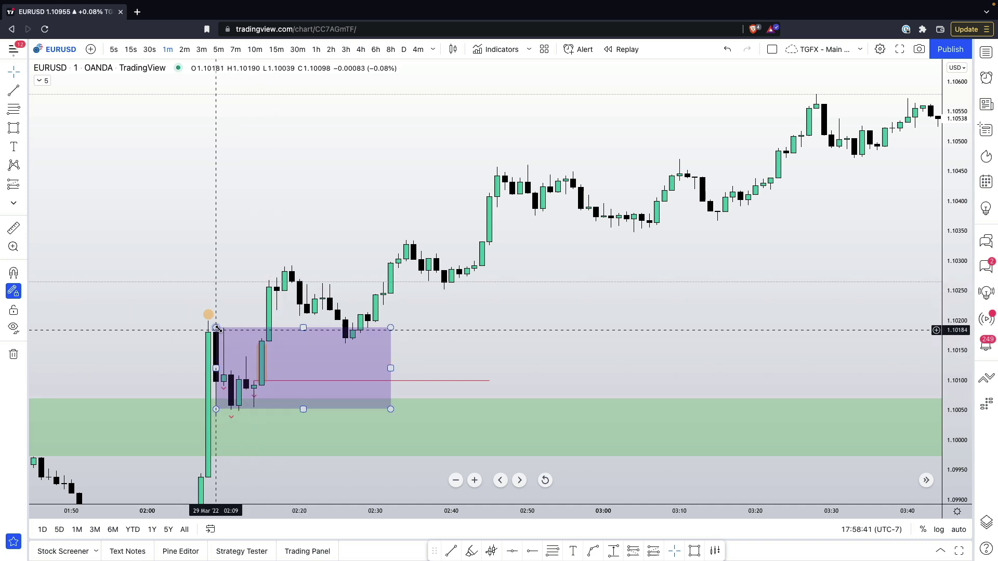
scroll(223, 329, "right", 5)
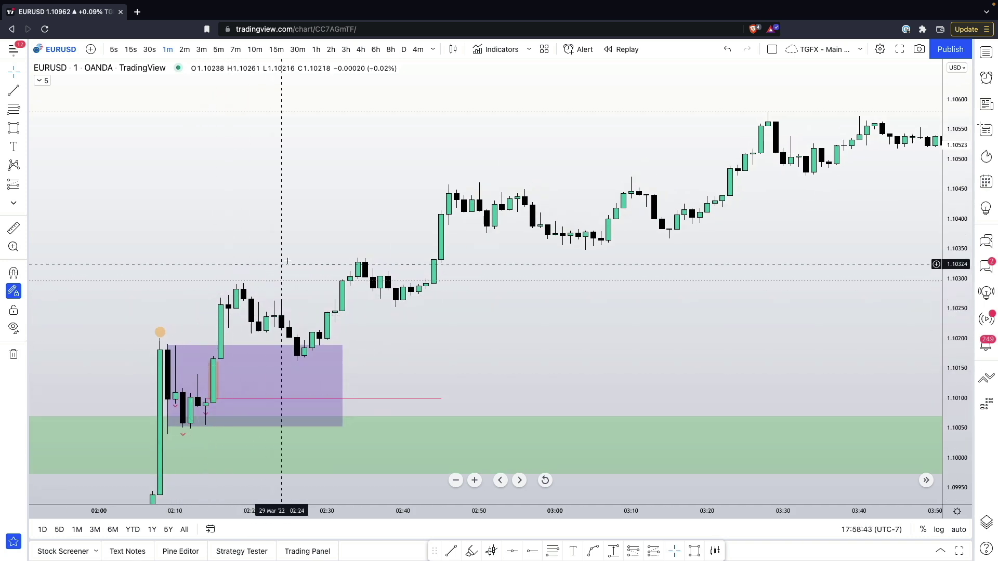
scroll(283, 263, "right", 4)
left_click_drag(951, 408, 951, 317)
left_click_drag(545, 410, 635, 348)
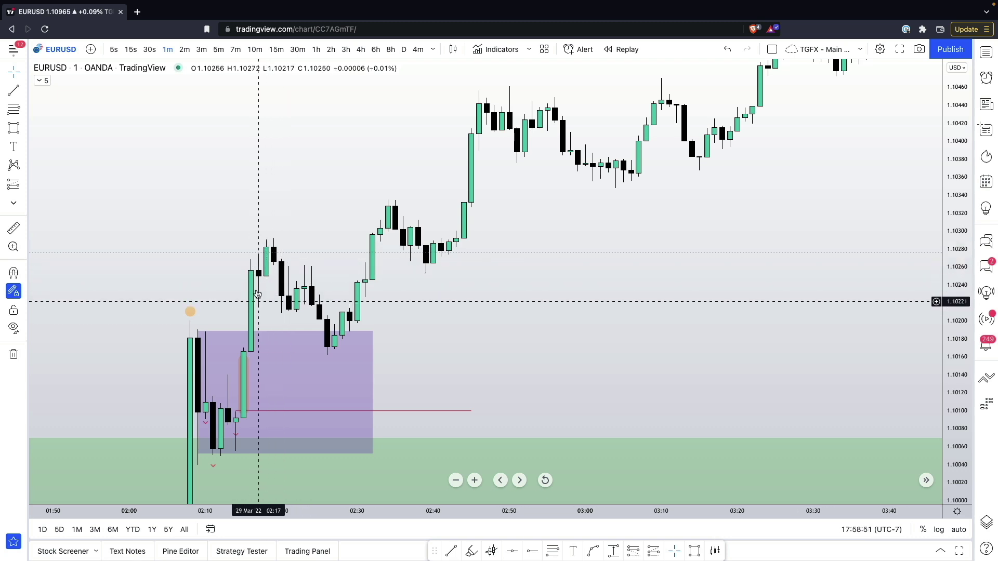
left_click_drag(463, 345, 459, 331)
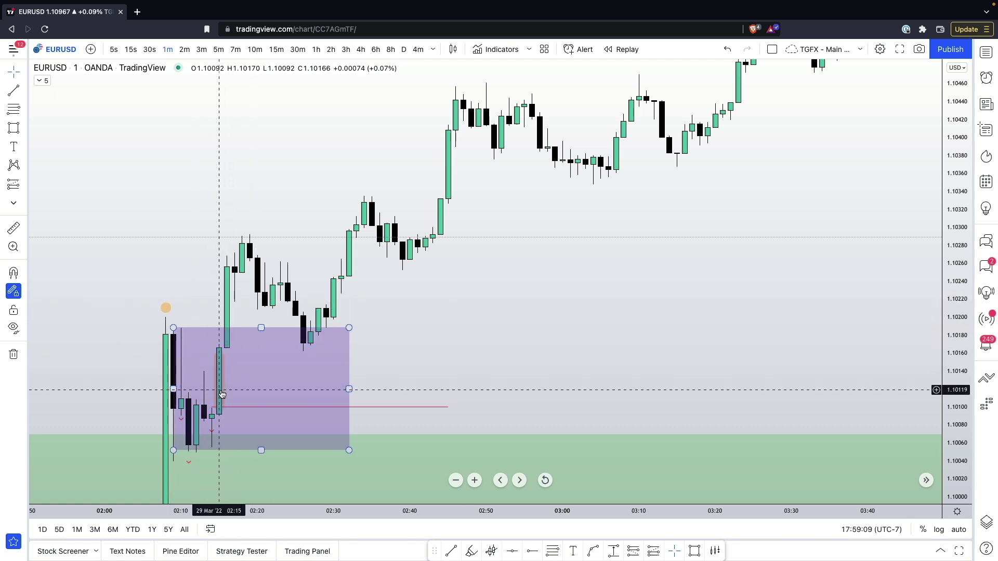
left_click_drag(406, 313, 347, 378)
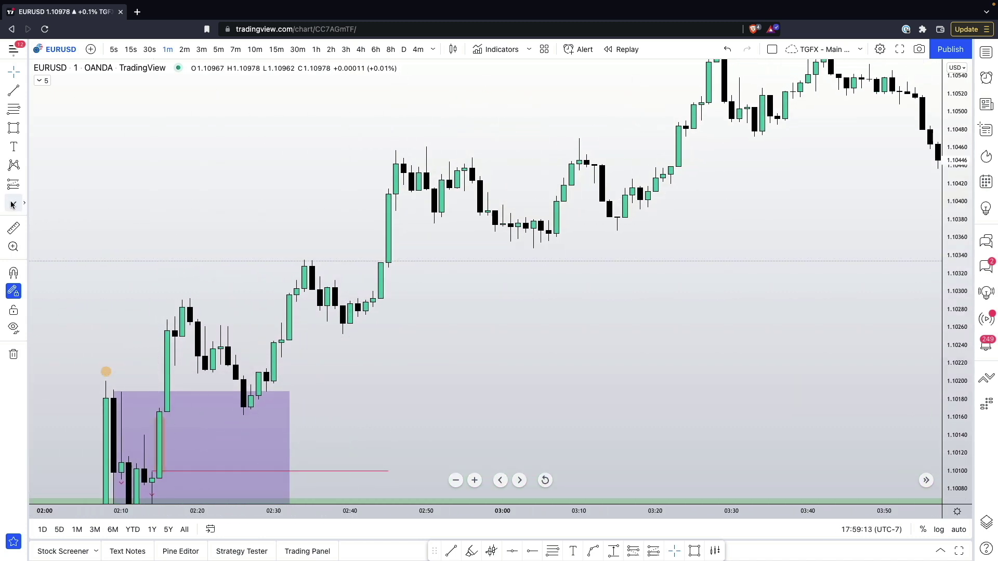
Place red chevrons below the 02:21, 02:26 and 02:30 candles of the pullback at the purple zone
left_click(206, 381)
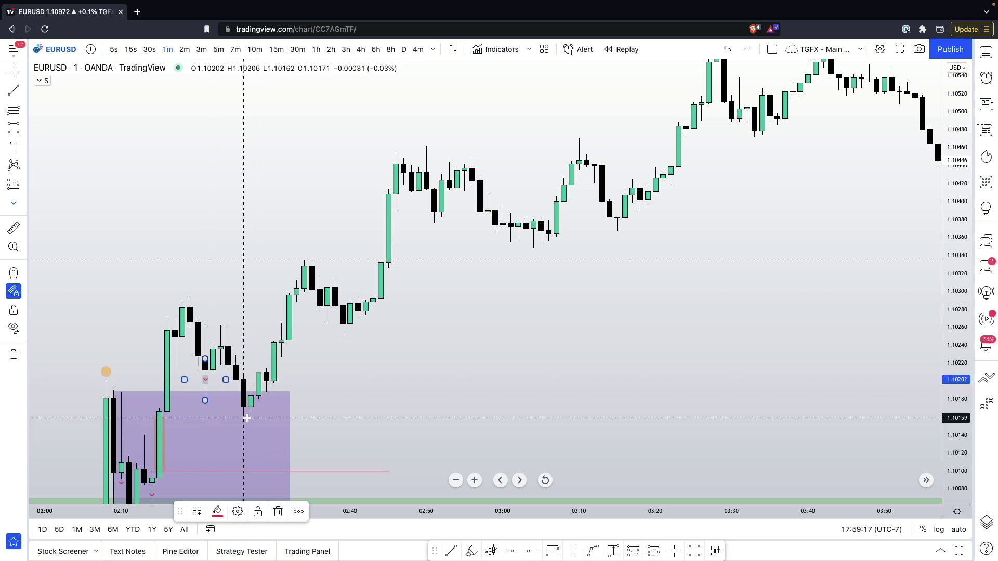
left_click_drag(206, 380, 244, 418)
left_click_drag(357, 364, 288, 368)
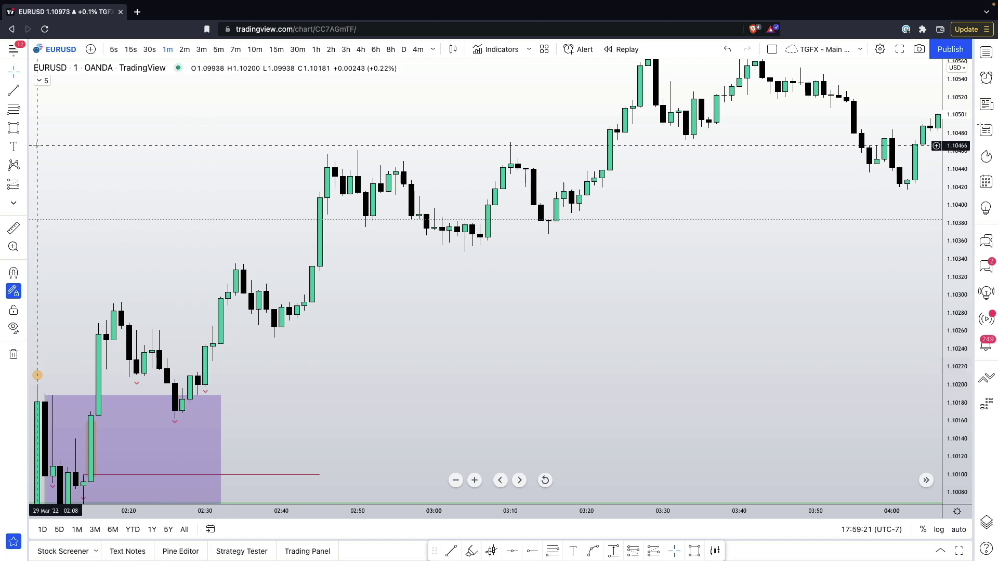
Draw a rectangle from 02:28 to about 03:00 between about 1.10212 and 1.10187, and fill it red
left_click(13, 128)
left_click(189, 373)
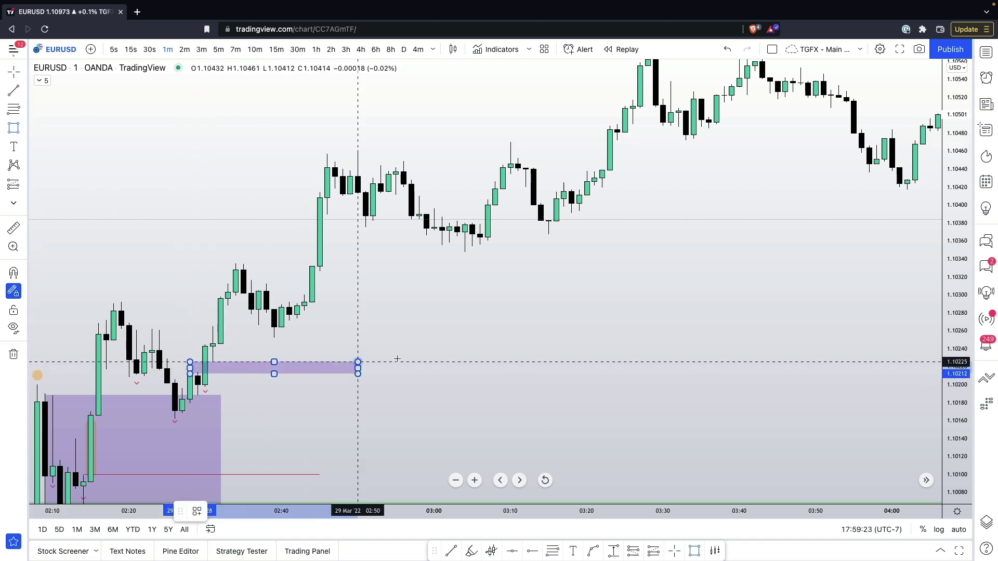
left_click(434, 397)
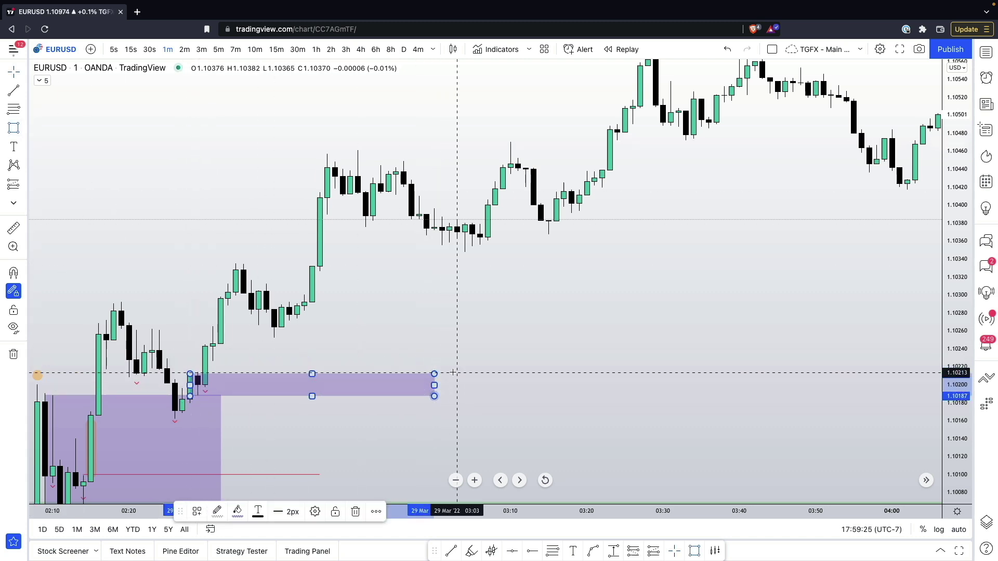
left_click(238, 511)
left_click(238, 420)
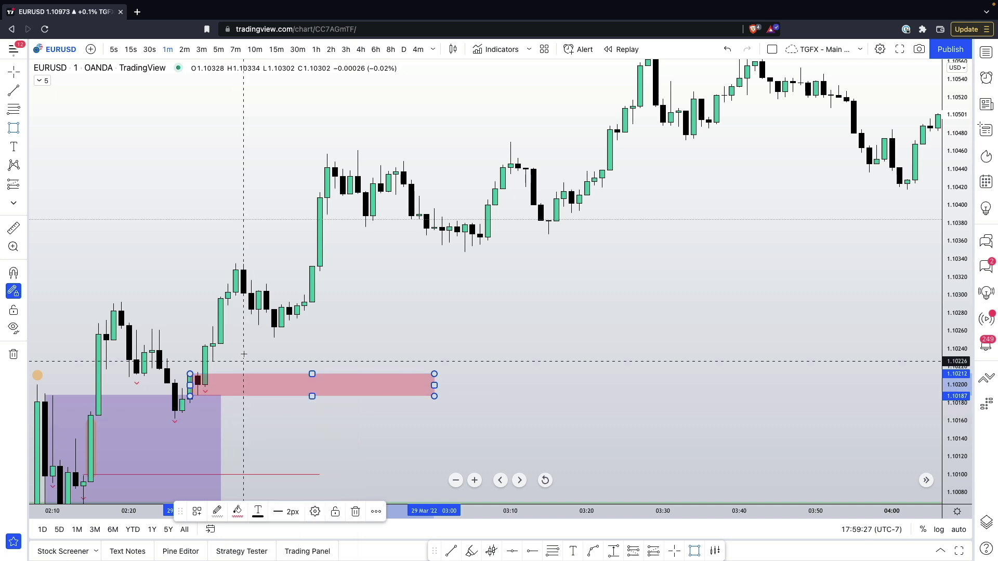
Draw a larger red zone around the second pullback, from about 02:18 to 02:48 and about 1.1028 down to 1.10165
left_click_drag(241, 352, 207, 312)
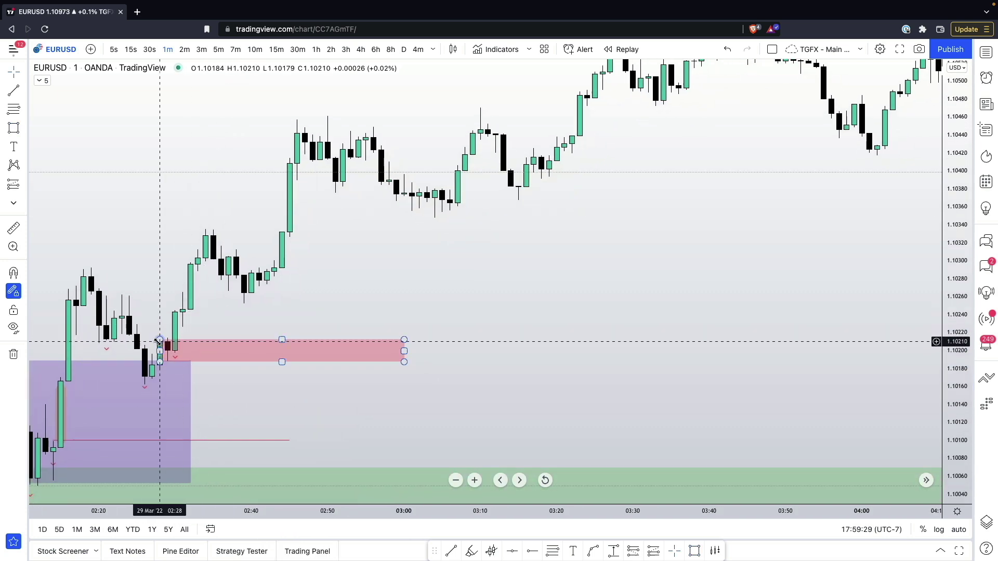
left_click(190, 292)
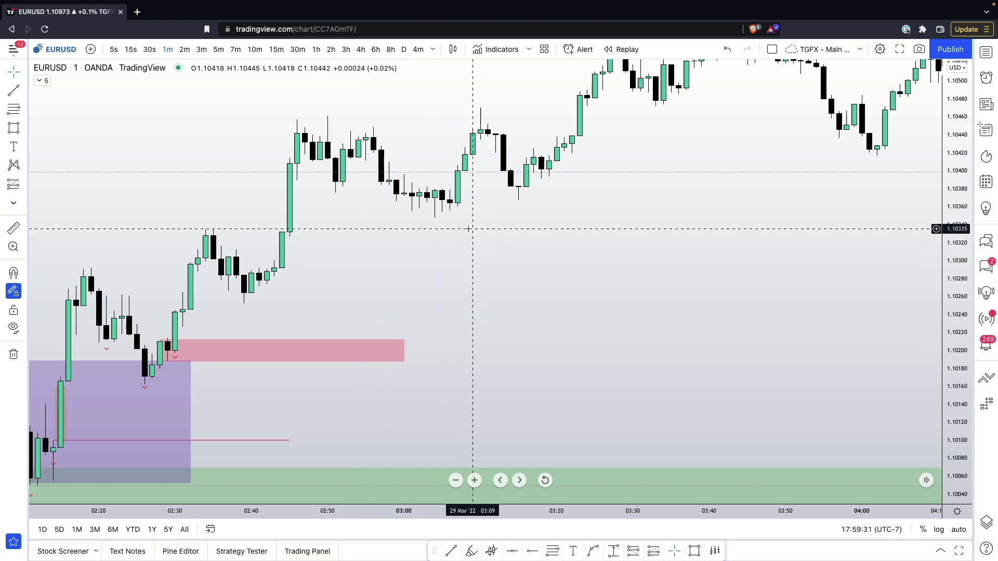
left_click_drag(358, 256, 384, 286)
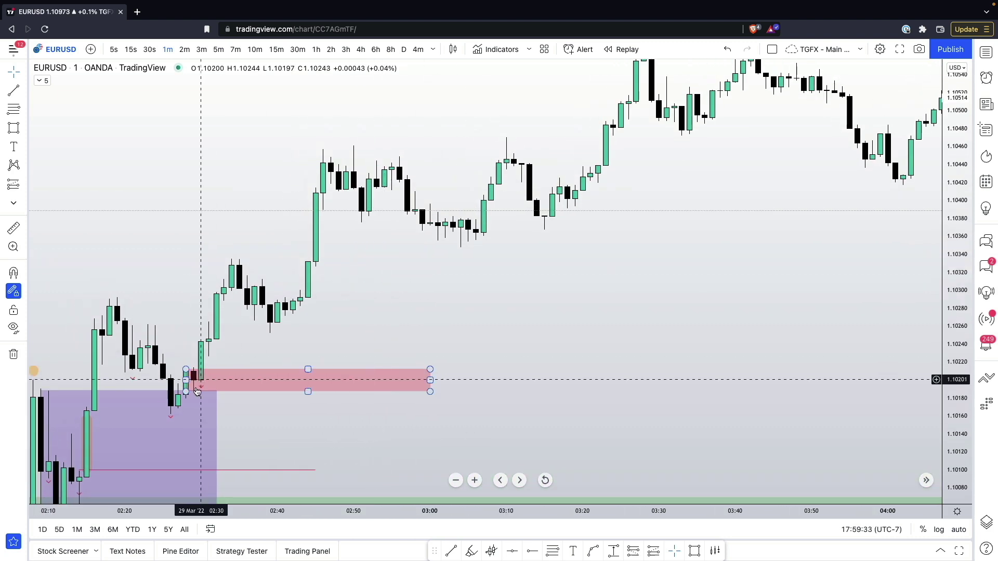
left_click_drag(271, 416, 287, 355)
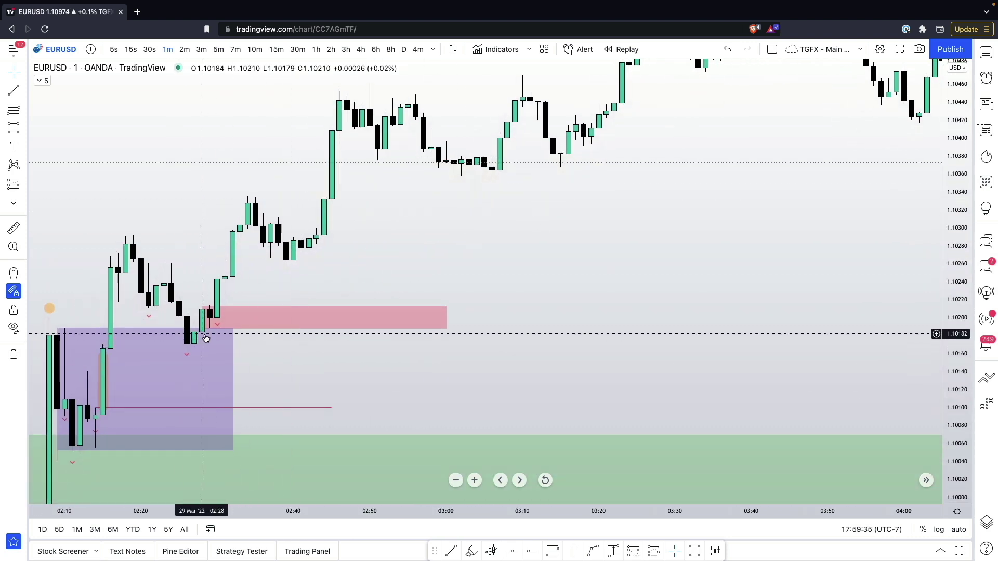
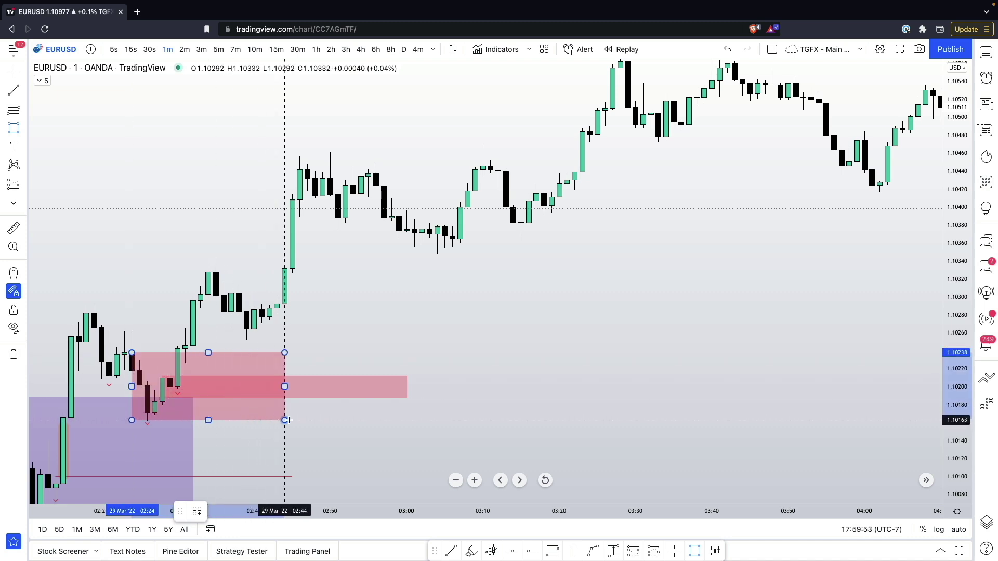
left_click_drag(308, 418, 307, 418)
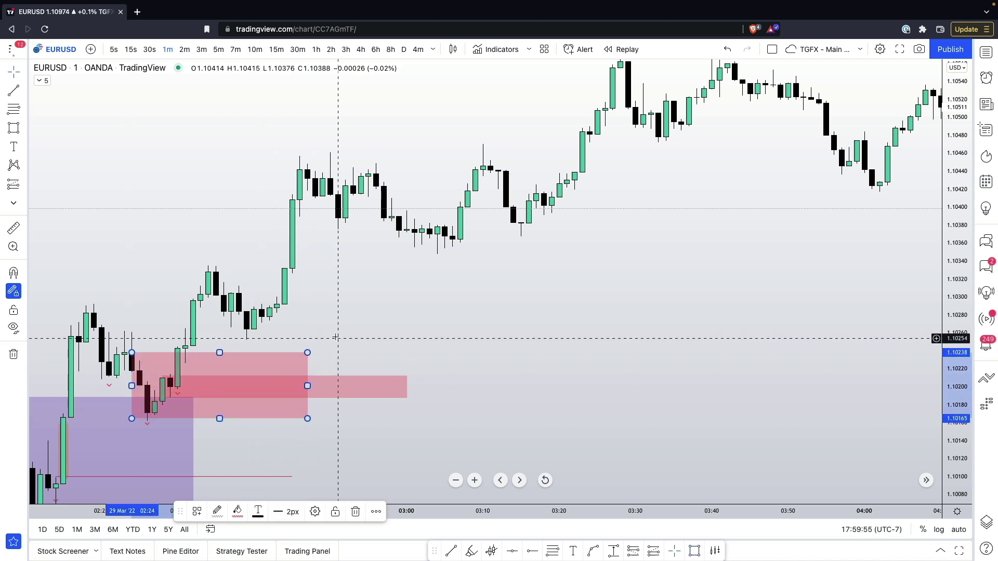
left_click_drag(307, 353, 314, 337)
left_click(328, 330)
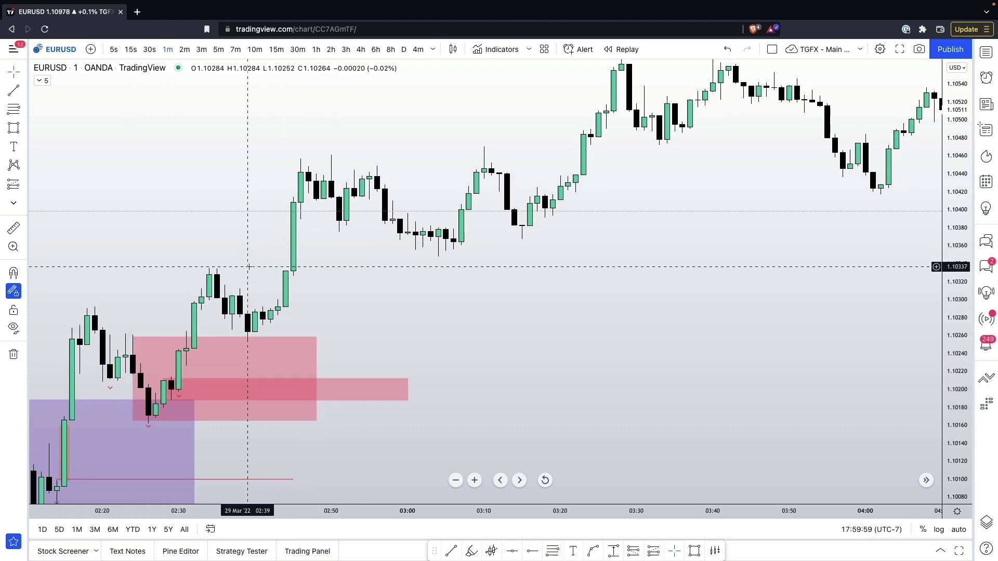
mouse_move(133, 338)
left_mouse_down()
mouse_move(133, 355)
mouse_move(104, 315)
mouse_move(95, 319)
left_mouse_up()
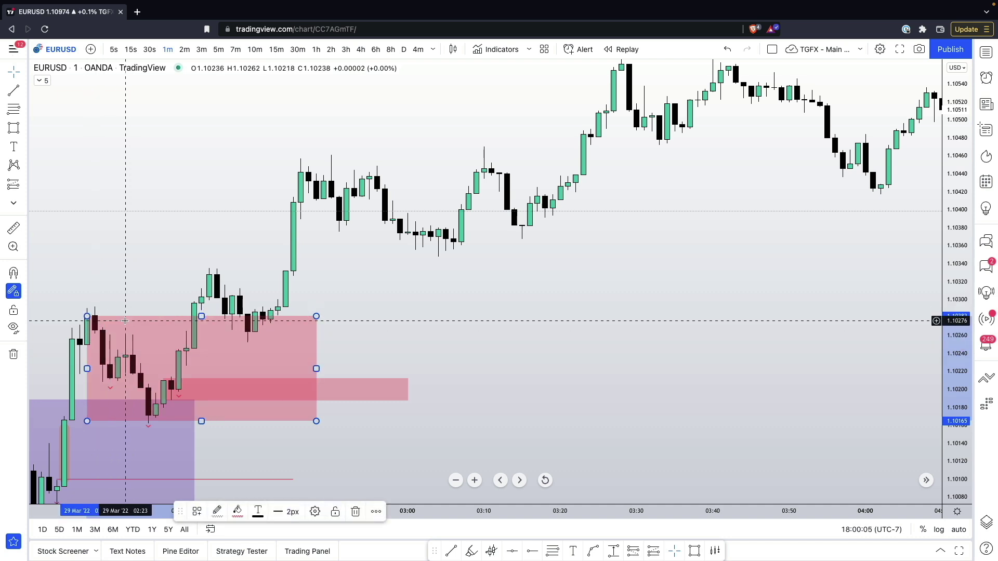
left_click(185, 260)
Place red chevrons below the 02:36, 02:39 and 02:42 candles of the next pullback
left_click_drag(184, 260, 116, 256)
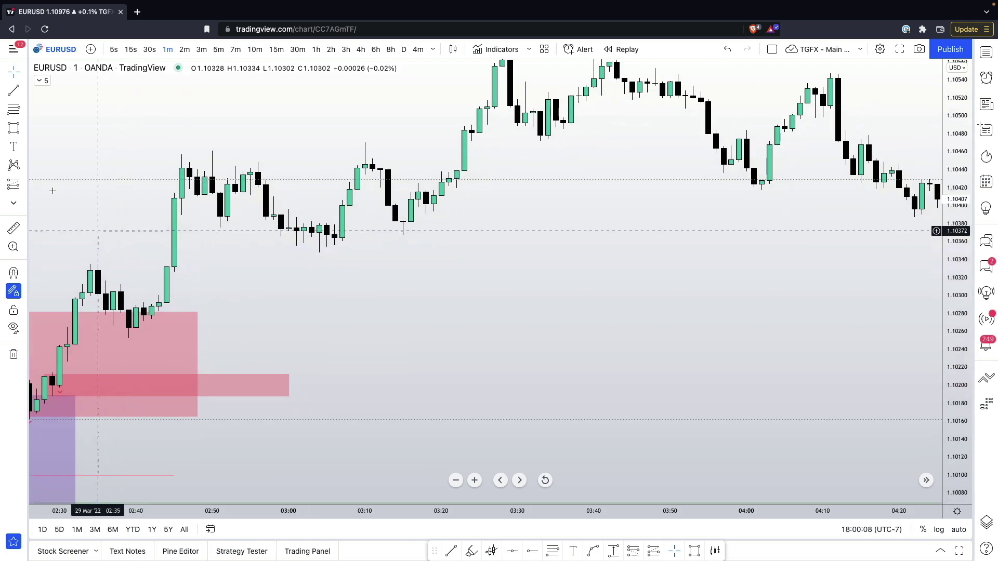
left_click(10, 208)
left_click(106, 317)
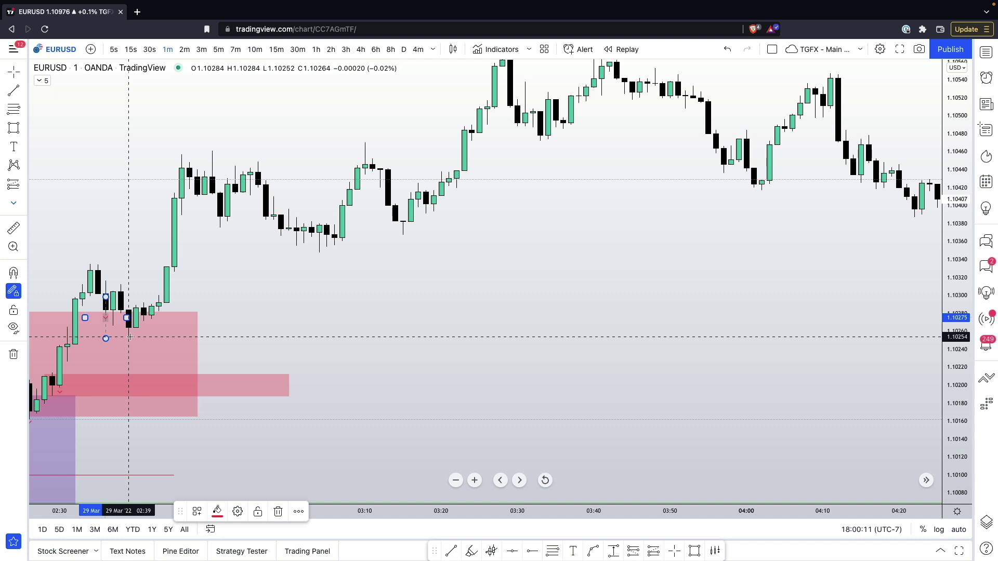
left_click(130, 337)
left_click(152, 322)
key("Escape")
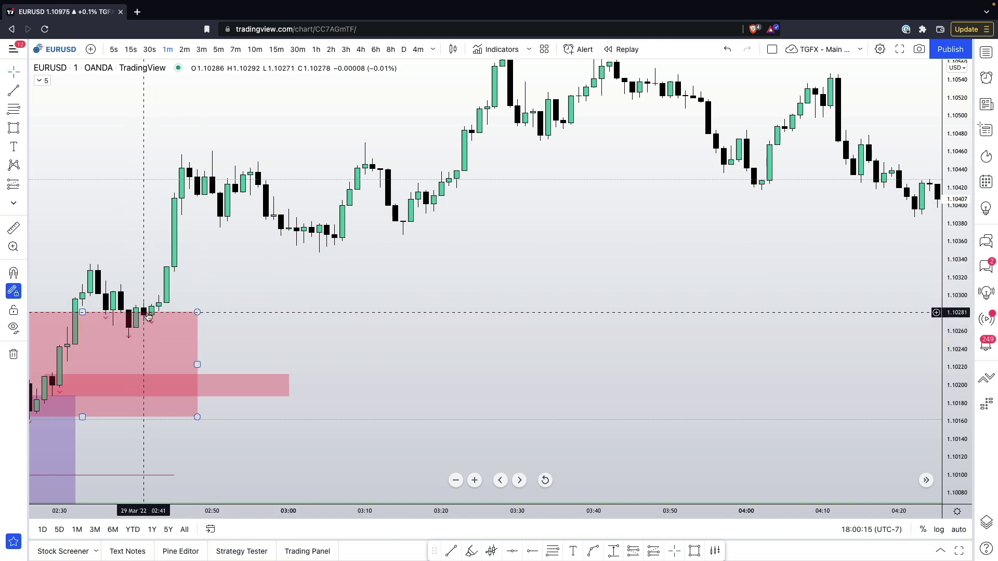
Draw a rectangle from 02:39 to about 02:50 between about 1.10283 and 1.10256, and fill it purple
left_click_drag(192, 285, 171, 337)
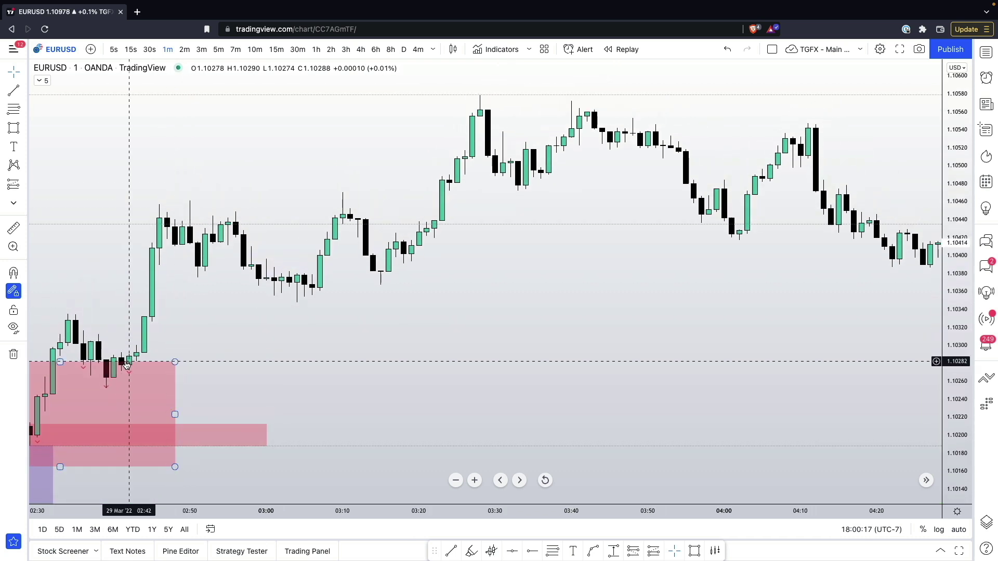
left_click(15, 128)
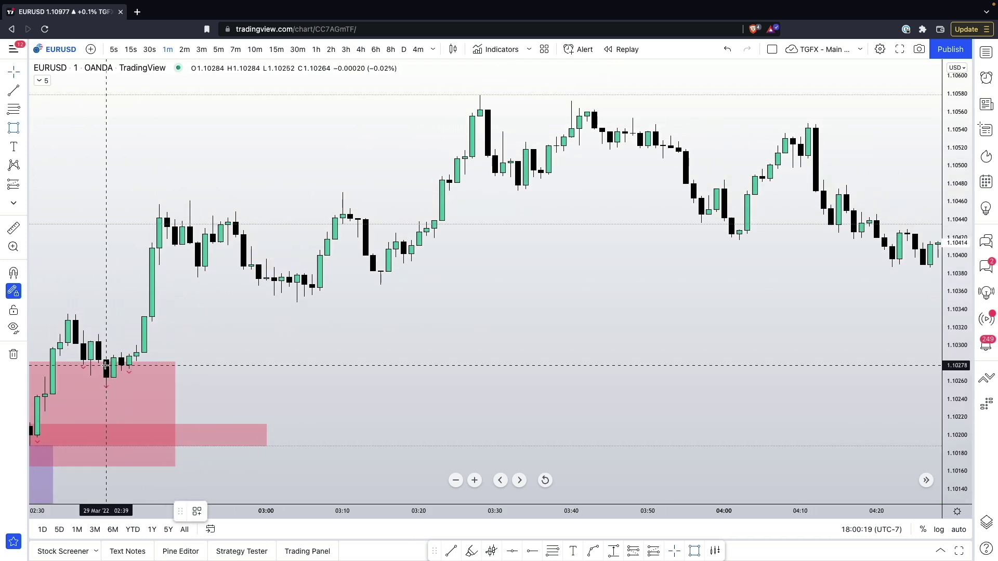
left_click_drag(106, 361, 189, 386)
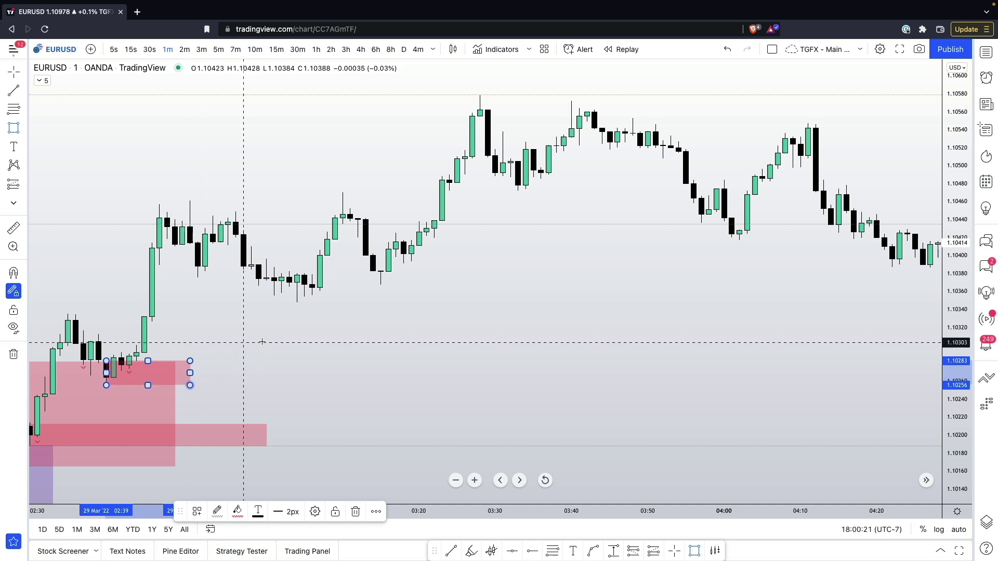
left_click(238, 512)
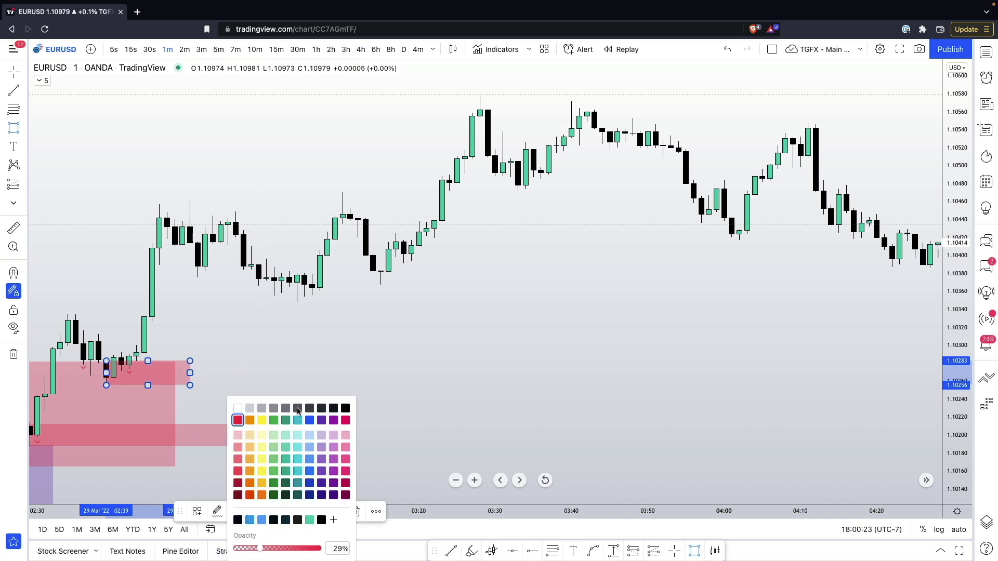
left_click(317, 420)
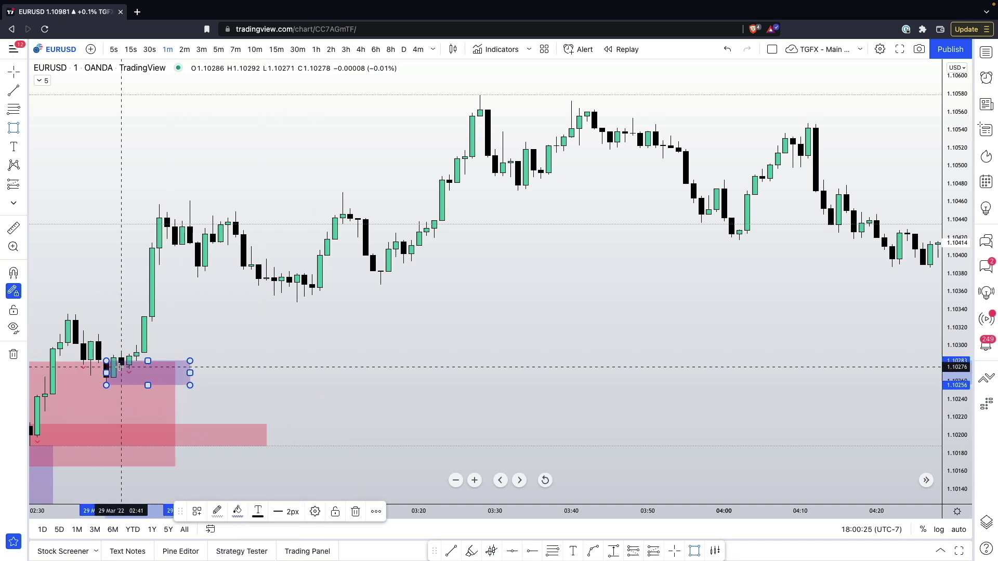
Draw a thinner purple rectangle from 02:40 to about 02:49, between about 1.10288 and 1.10272
left_click_drag(114, 357, 182, 371)
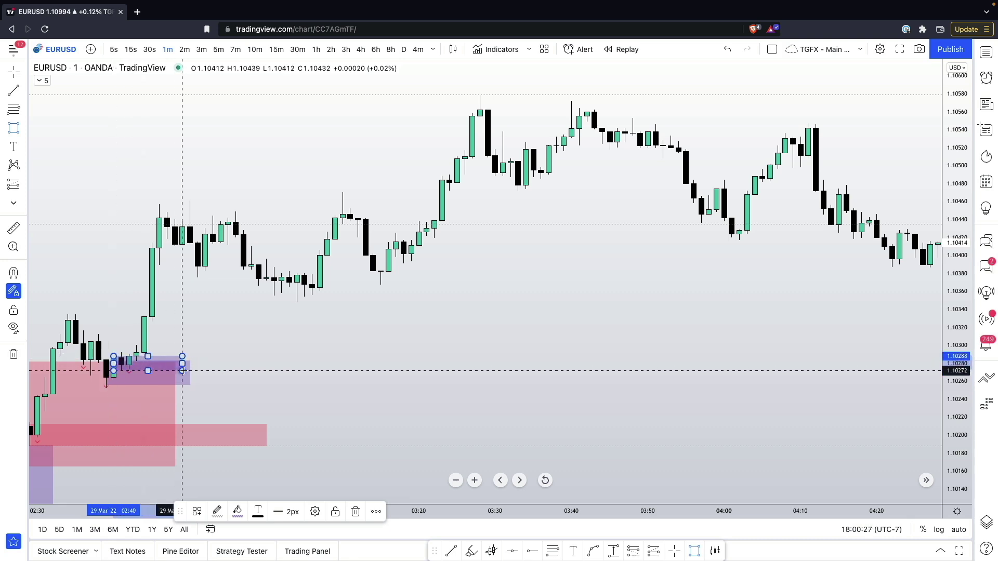
left_click_drag(236, 353, 497, 223)
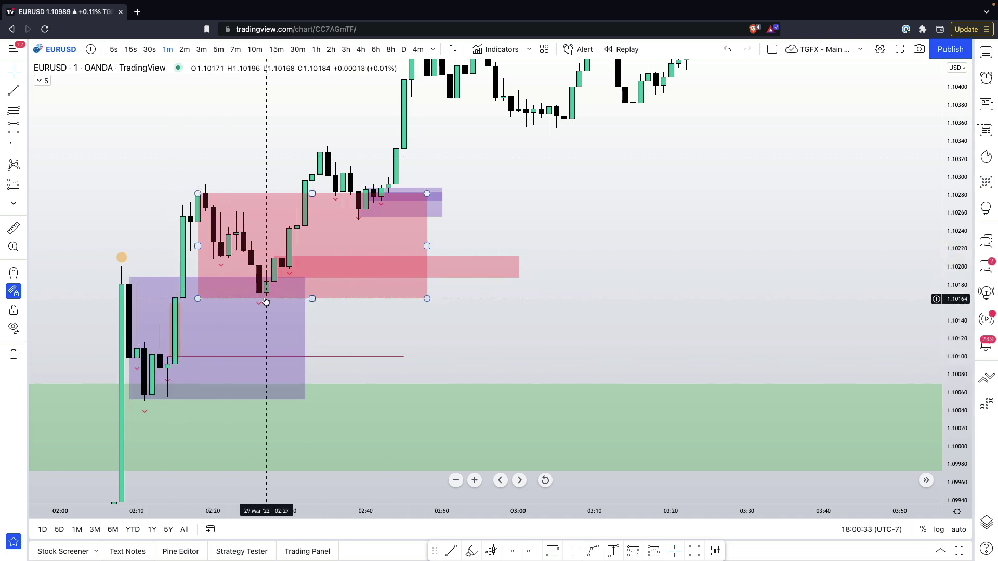
mouse_move(327, 364)
left_mouse_down()
mouse_move(590, 90)
mouse_move(301, 439)
mouse_move(368, 379)
mouse_move(232, 397)
mouse_move(255, 404)
mouse_move(328, 369)
left_mouse_up()
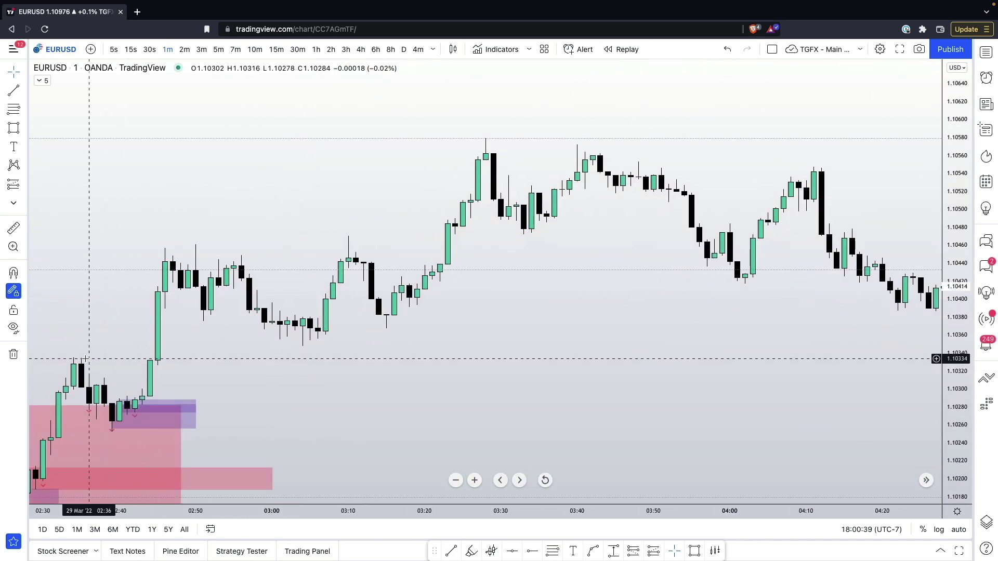
Draw a large purple rectangle around the 02:39 pullback, from about 02:34 to 03:28 and about 1.10328 down to 1.10252
left_click(13, 128)
left_click_drag(73, 364, 485, 432)
left_click_drag(391, 347, 317, 394)
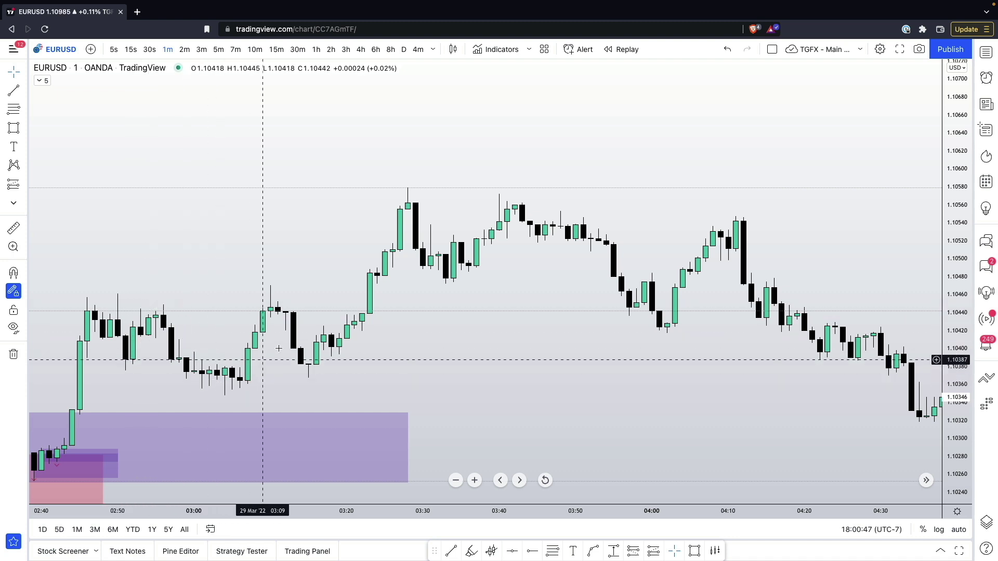
left_click_drag(377, 374, 357, 329)
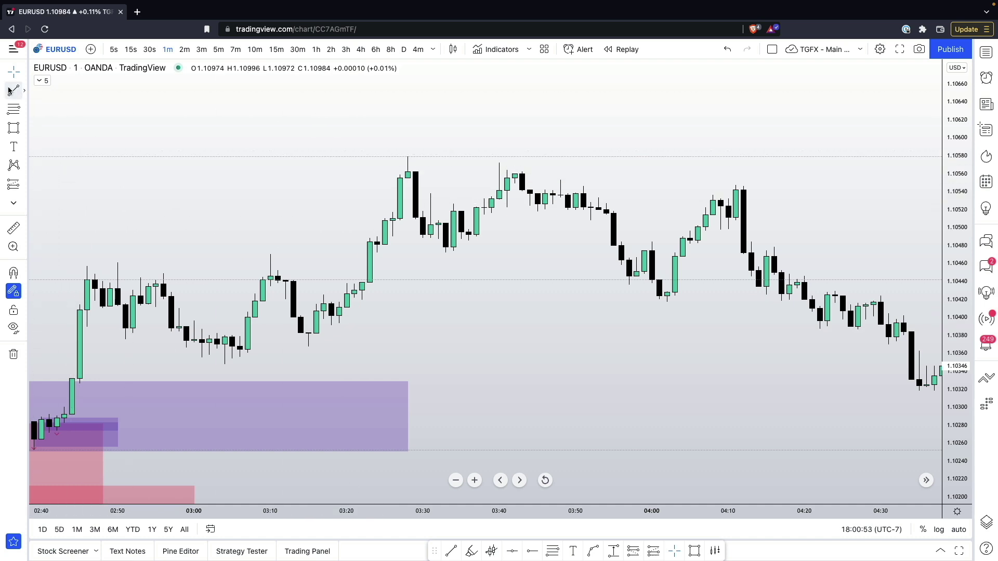
scroll(163, 223, "down", 2)
left_click_drag(143, 223, 109, 188)
left_click_drag(202, 197, 161, 189)
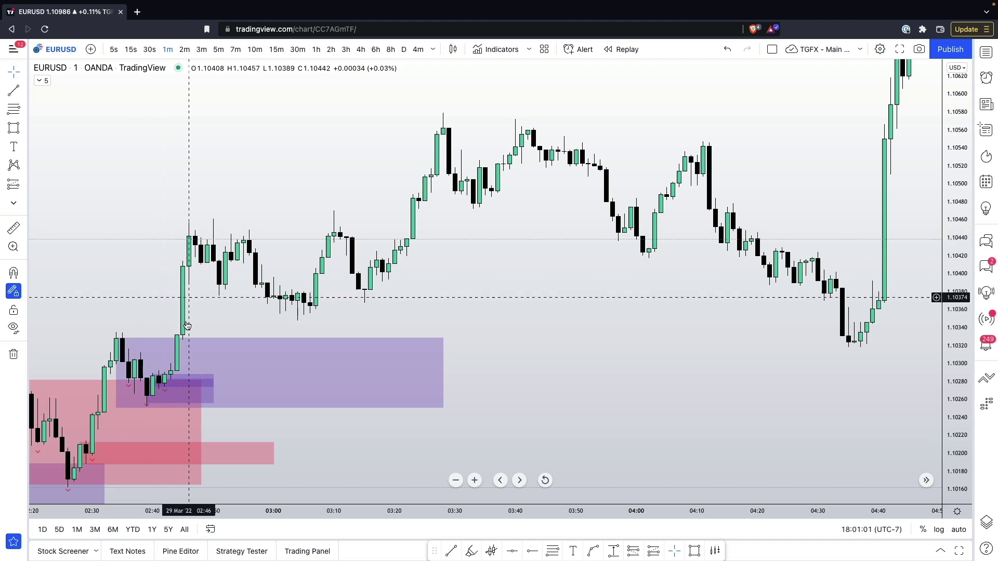
Draw a red horizontal trend line at 1.10301 across the large purple zone, from about 02:43 to 03:31
left_click(13, 91)
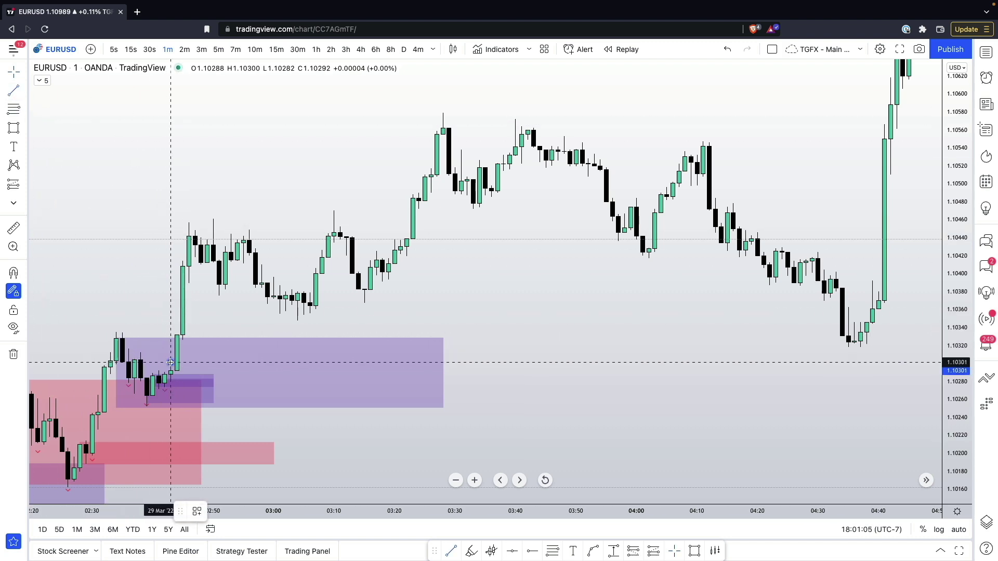
left_click(458, 371)
left_click_drag(437, 281, 291, 354)
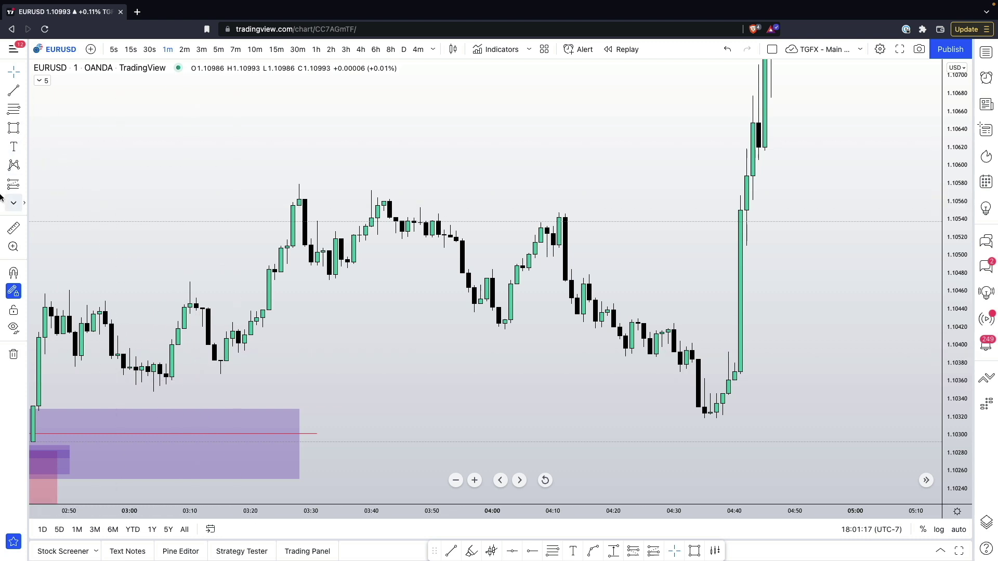
Place red chevrons below the swing lows at about 02:51, 03:04 and 03:16
left_click(74, 359)
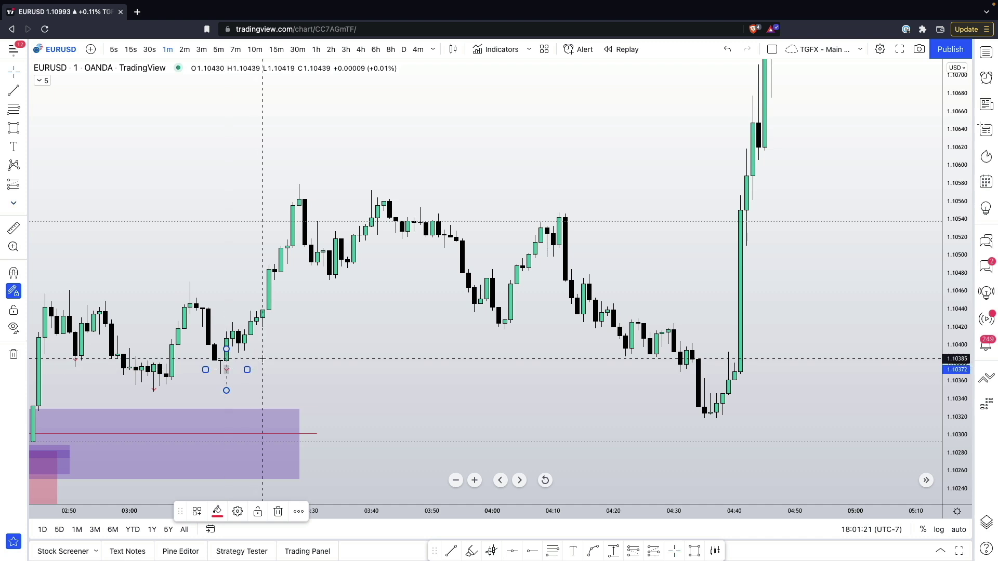
left_click_drag(263, 359, 160, 376)
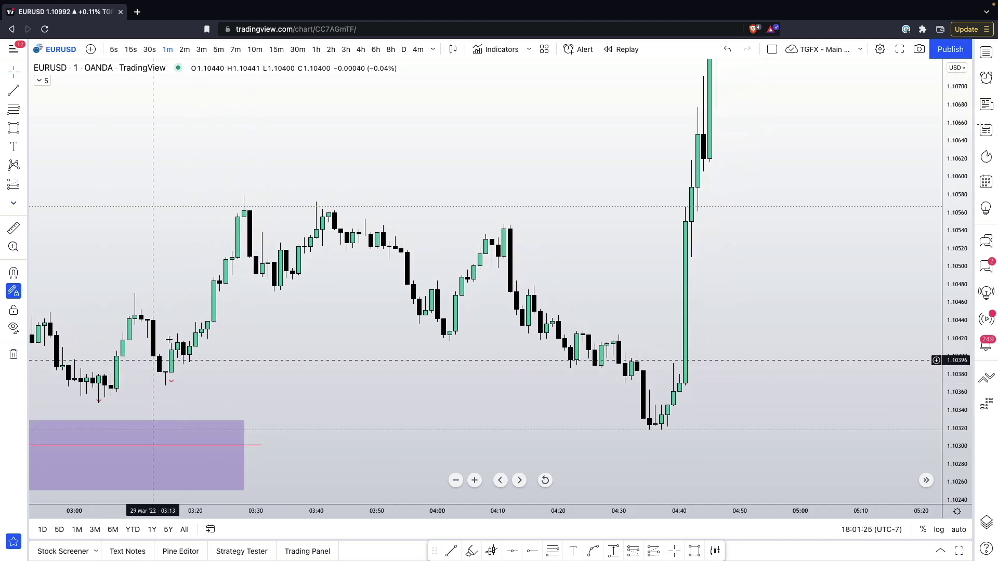
left_click_drag(195, 284, 178, 258)
scroll(224, 254, "down", 2)
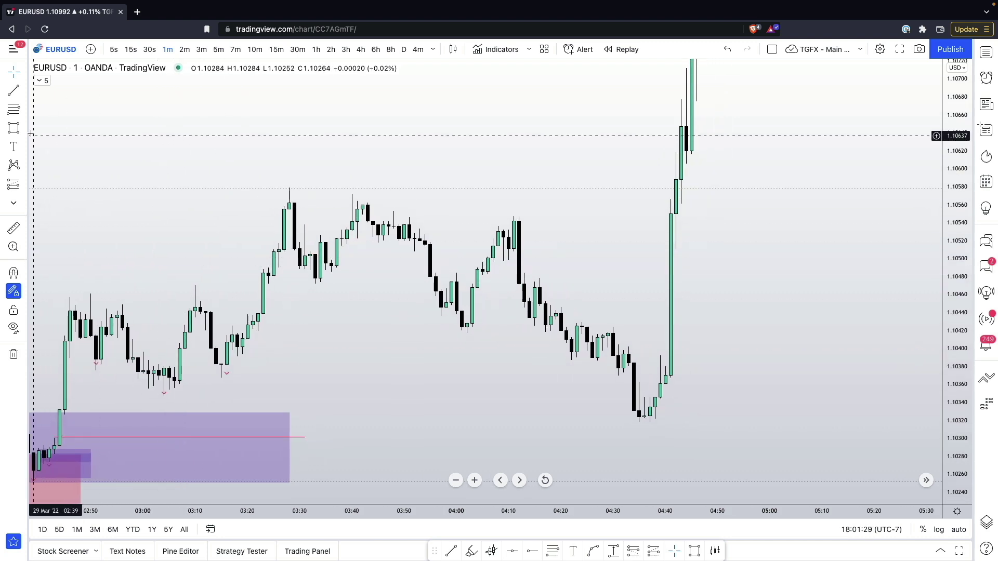
Draw two nested purple rectangles from 03:05 to about 03:26, one from 1.1038 to 1.10356 and a thinner one from 1.10367 to 1.10356
left_click(15, 128)
left_click_drag(169, 367, 289, 386)
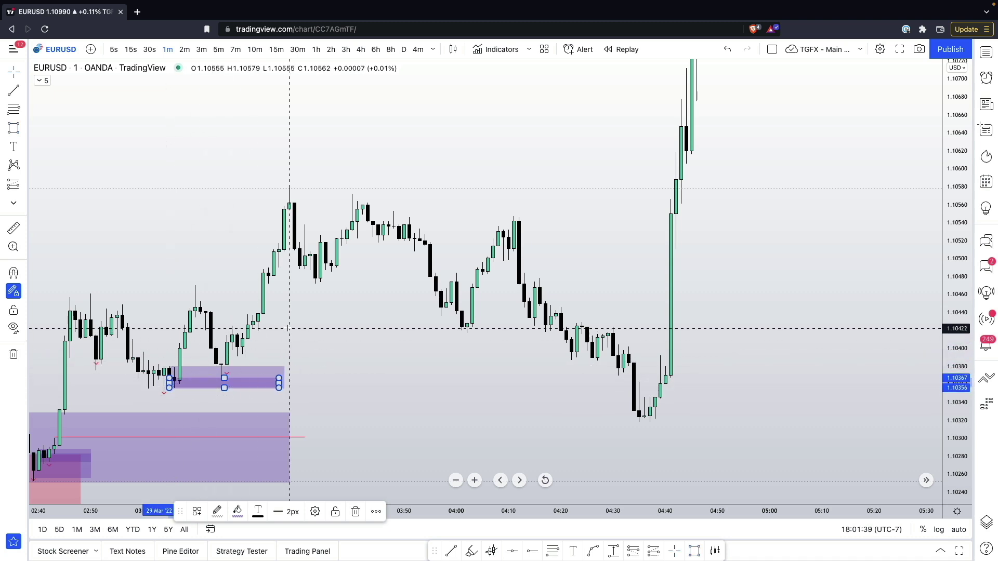
left_click_drag(287, 328, 134, 336)
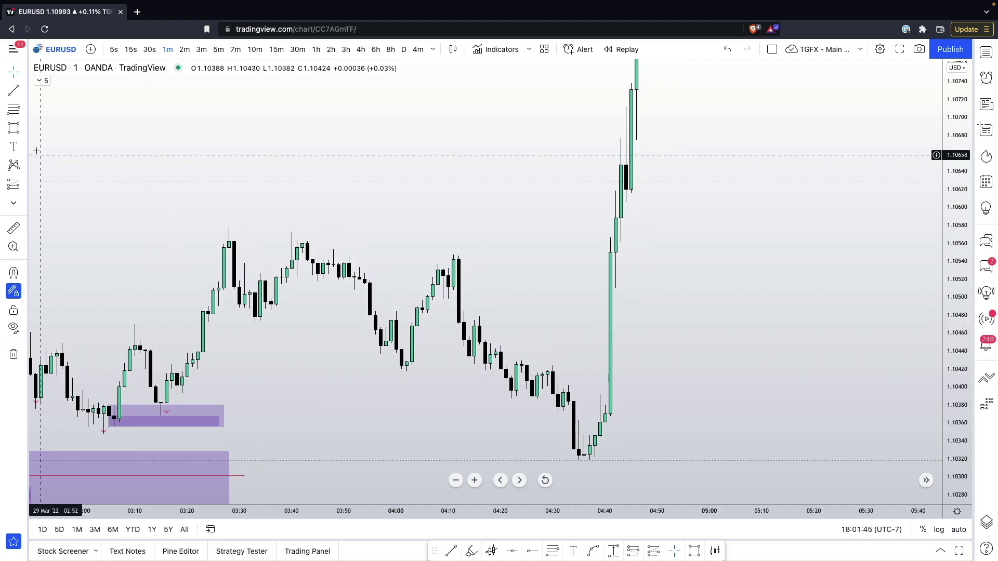
Draw a purple rectangle from 03:17 to about 03:54, between about 1.10416 and 1.10392
left_click(13, 128)
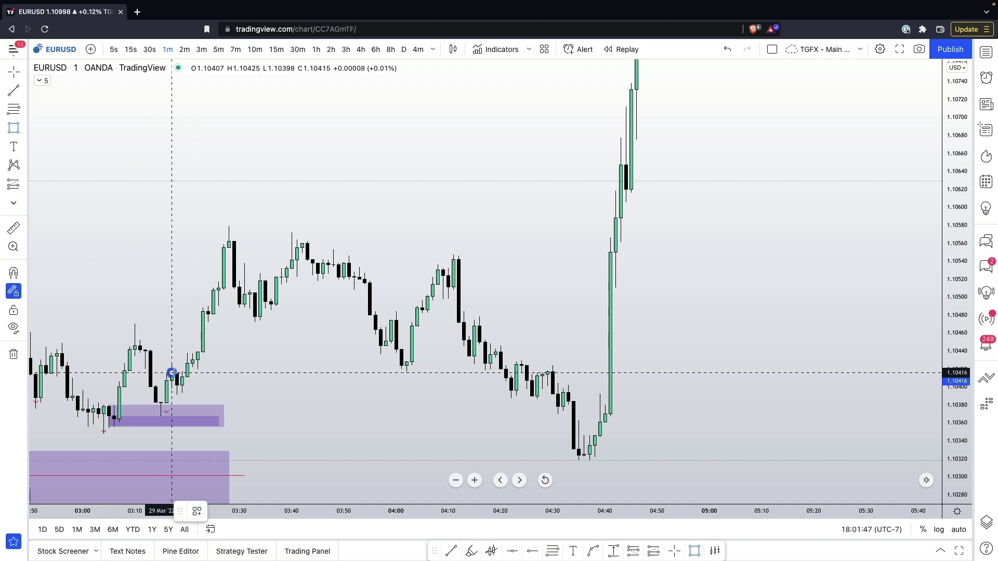
left_click_drag(172, 373, 367, 394)
left_click(260, 339)
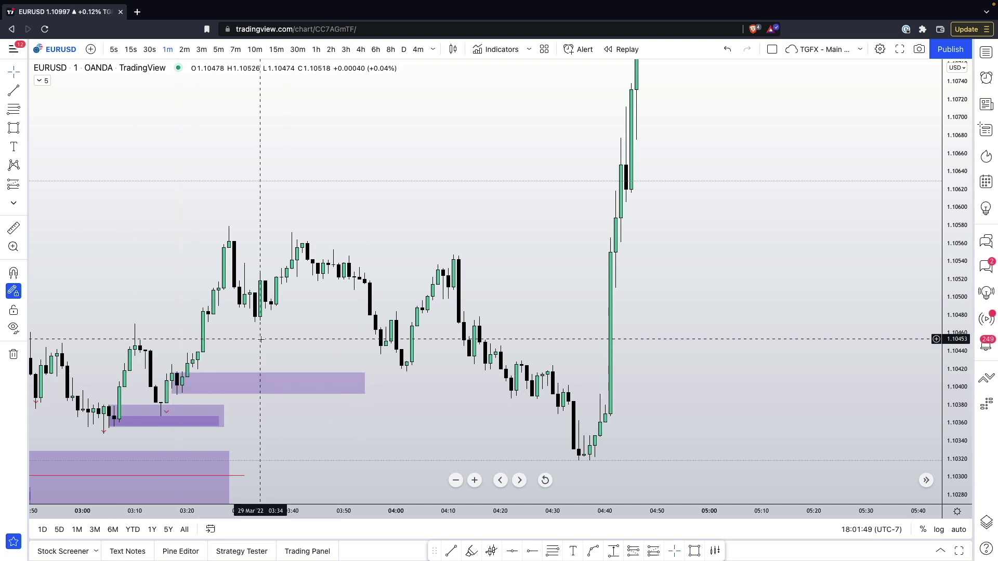
left_click_drag(261, 339, 315, 345)
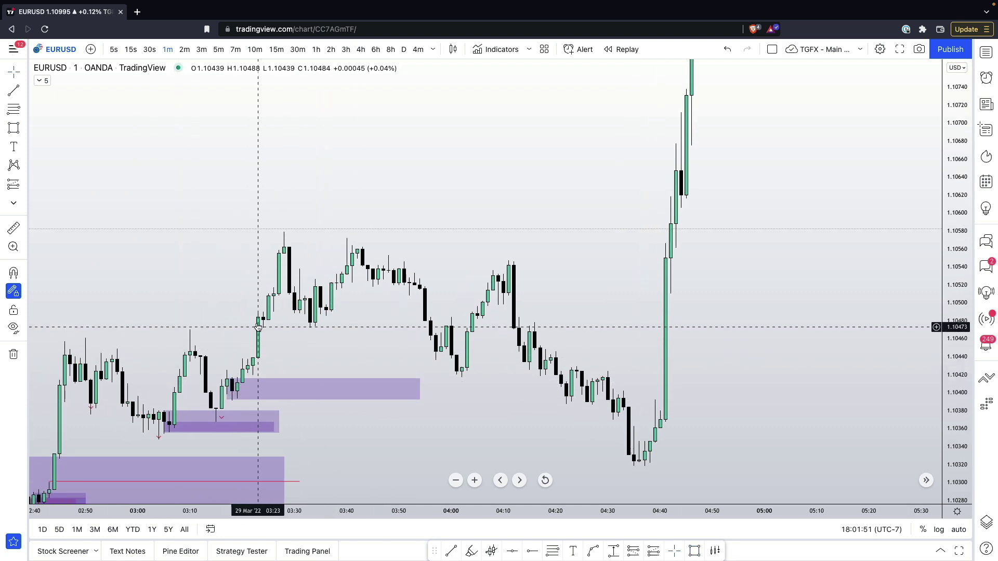
Draw a thin purple rectangle from 03:24 to 03:39 at about 1.10485 to 1.10474, and place red chevrons below the 03:30, 03:33 and 03:36 candles
left_click(13, 128)
mouse_move(263, 316)
left_mouse_down()
mouse_move(341, 326)
mouse_move(203, 419)
left_mouse_up()
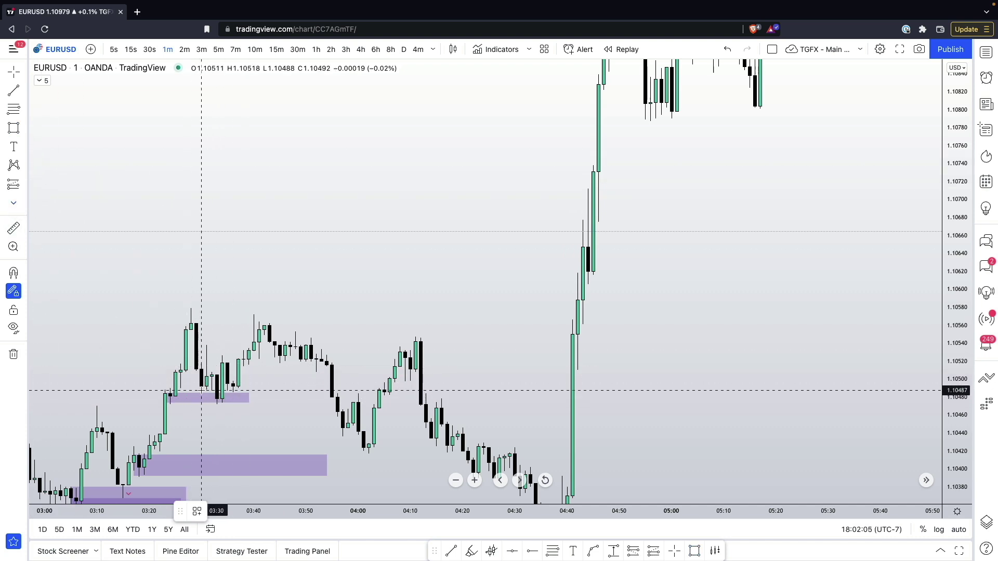
left_click_drag(283, 359, 191, 303)
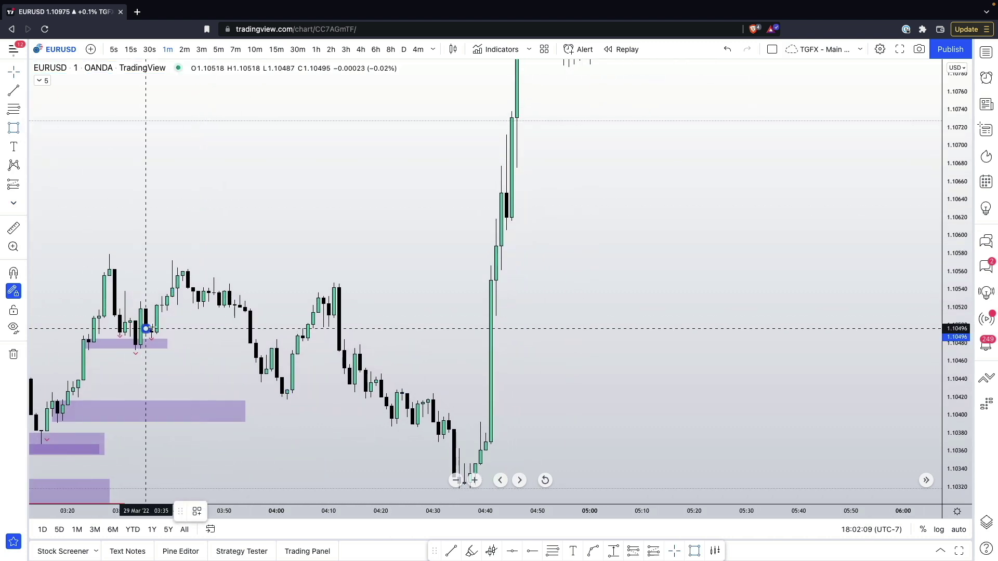
Draw a thin purple rectangle from 03:35 to 04:00 between 1.10496 and 1.10487, and an orange one from 03:35 to 03:54 between 1.10519 and 1.10486
left_click_drag(146, 329, 277, 336)
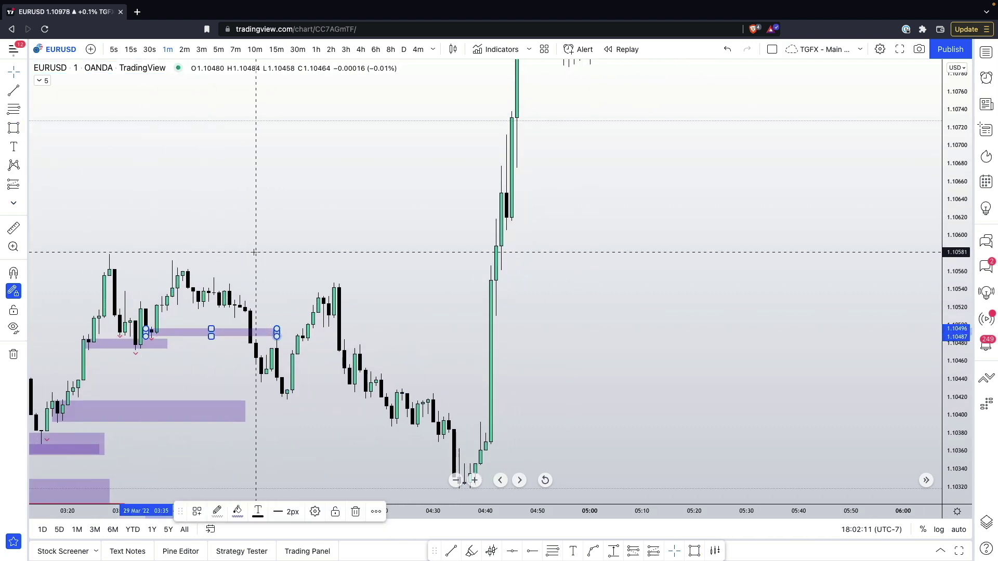
left_click(255, 252)
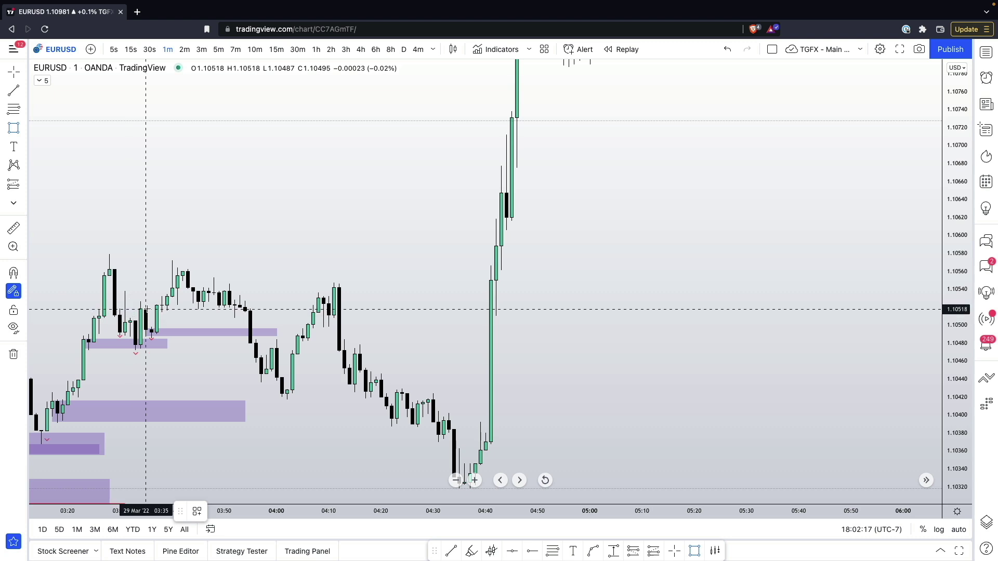
left_click_drag(146, 307, 245, 338)
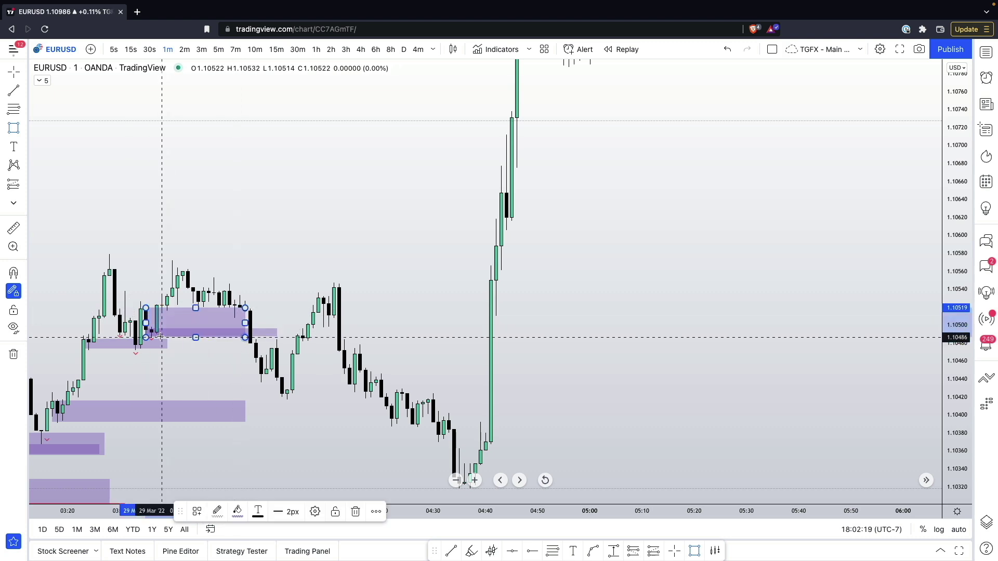
left_click(239, 510)
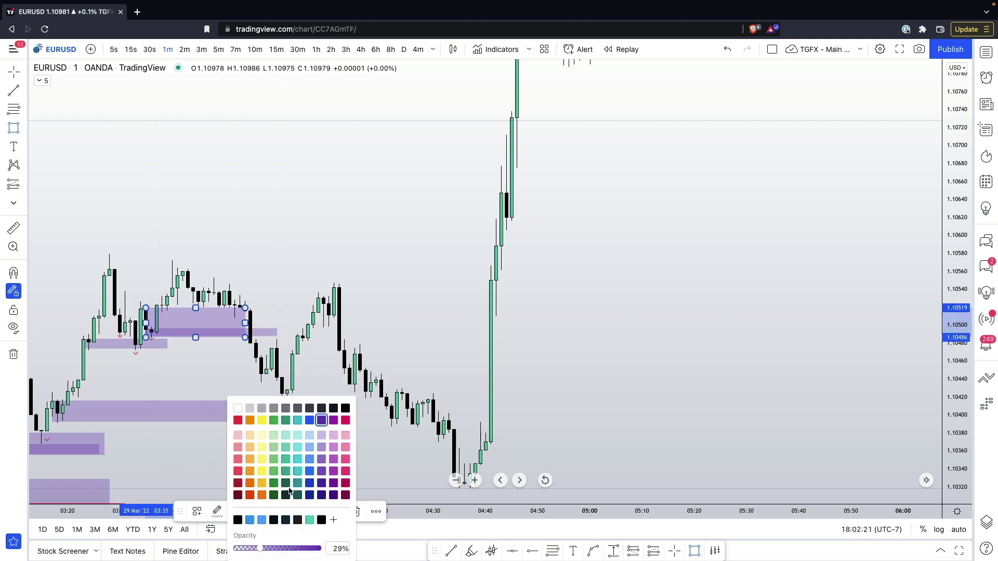
left_click(250, 420)
left_click_drag(179, 359, 190, 405)
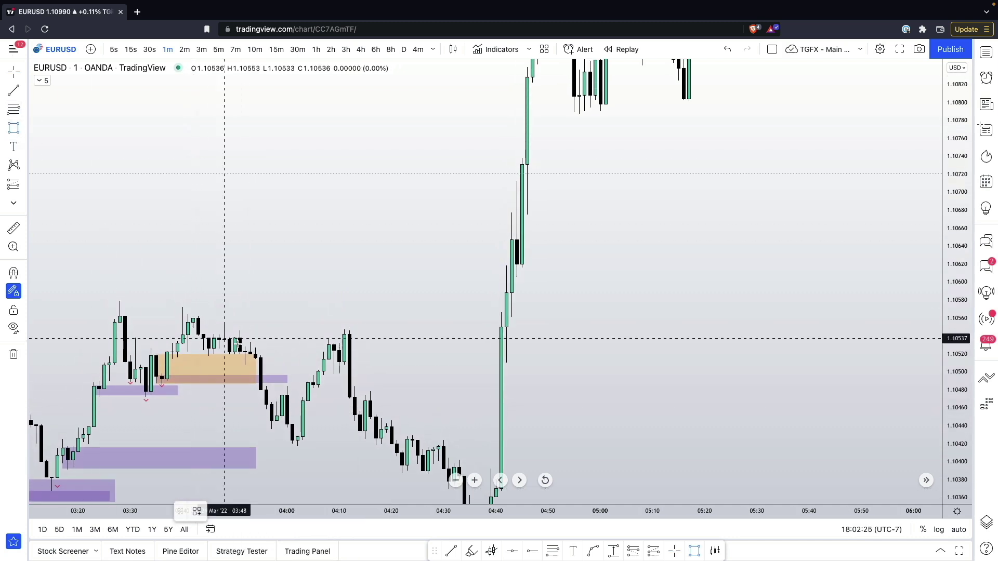
Draw two small orange rectangles above the orange zone, at about 03:45 to 03:47 and 03:49 to 03:52, the second between 1.10535 and 1.1052
mouse_move(209, 339)
left_mouse_down()
mouse_move(223, 355)
mouse_move(246, 354)
left_mouse_up()
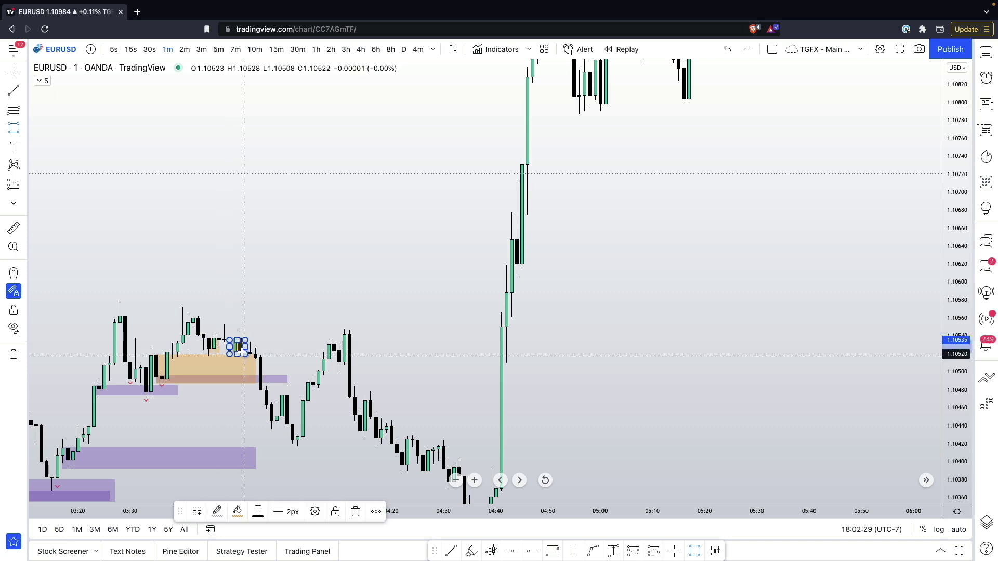
left_click_drag(253, 317, 230, 244)
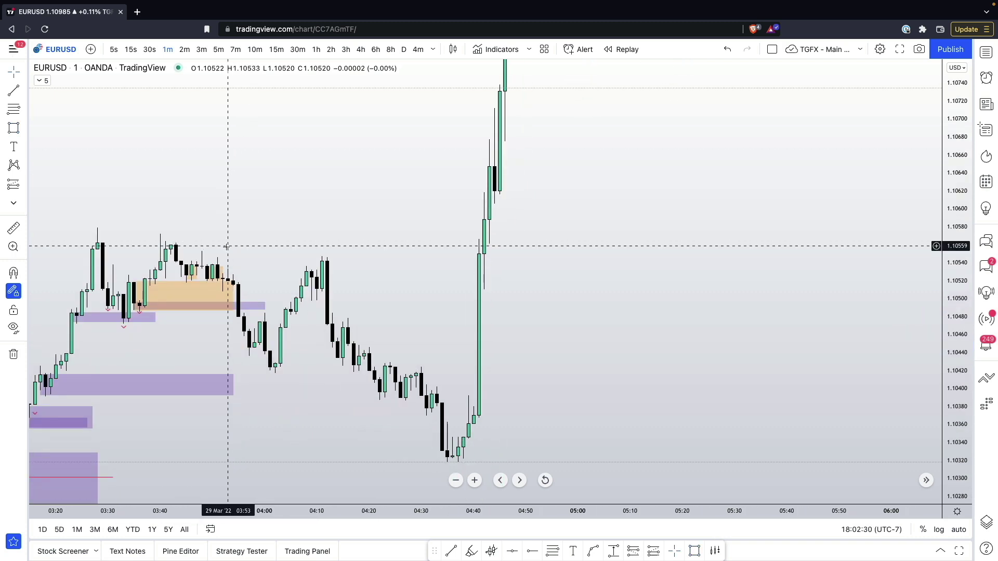
left_click(223, 286)
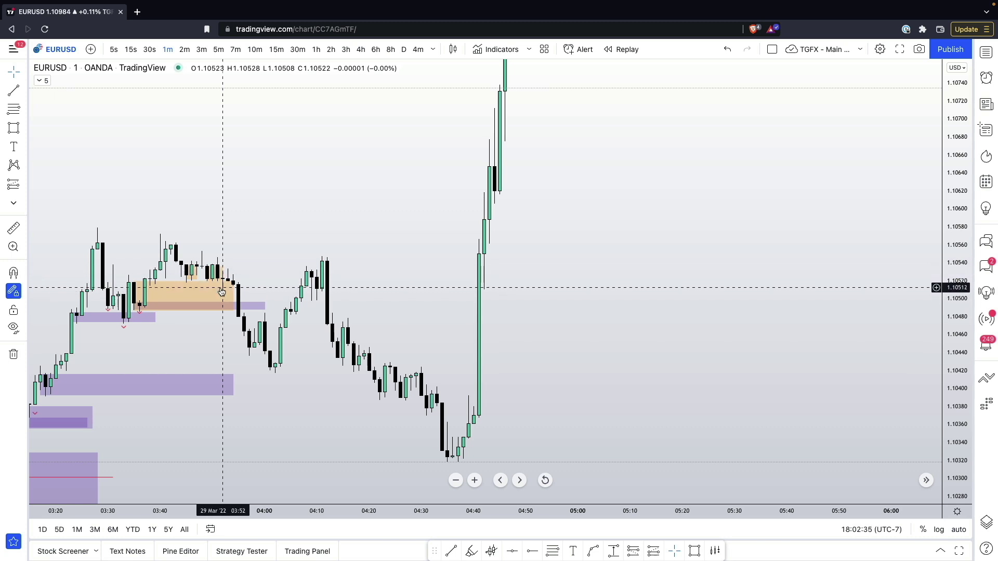
left_click(221, 288)
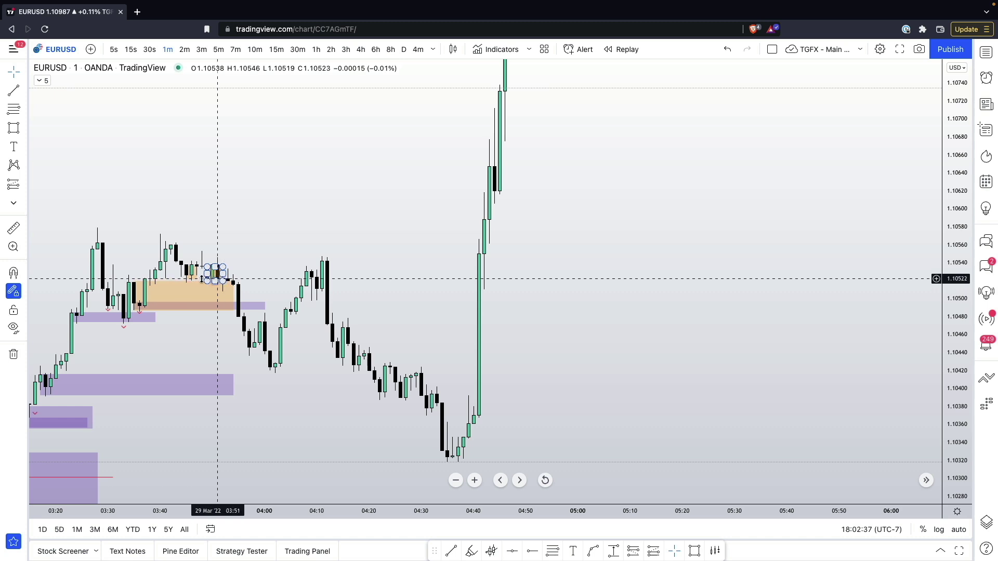
left_click(233, 282)
left_click_drag(233, 281, 183, 217)
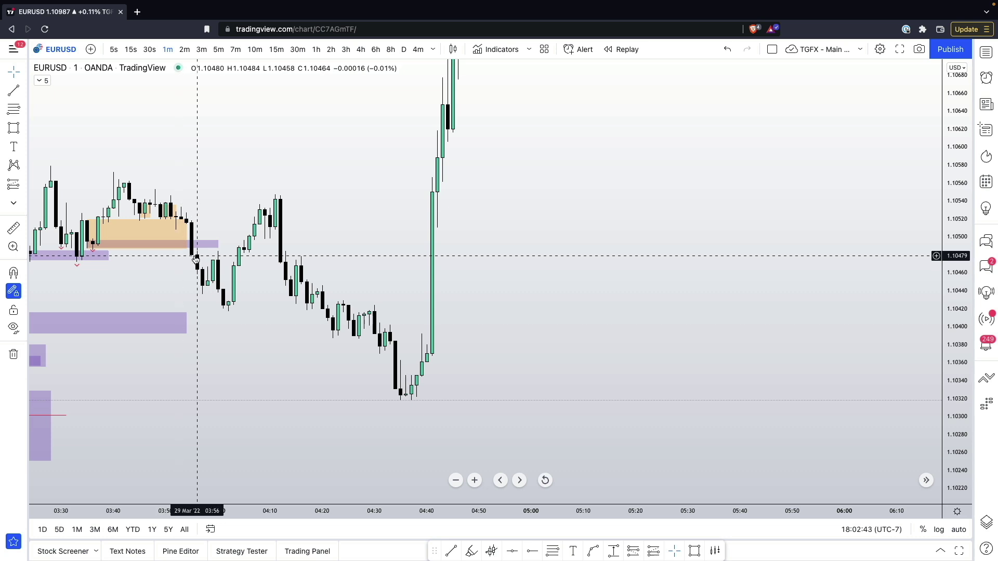
Examine the nested zones along the rally, from the 03:35 pullback back to the green zone near 1.1000
left_click(87, 249)
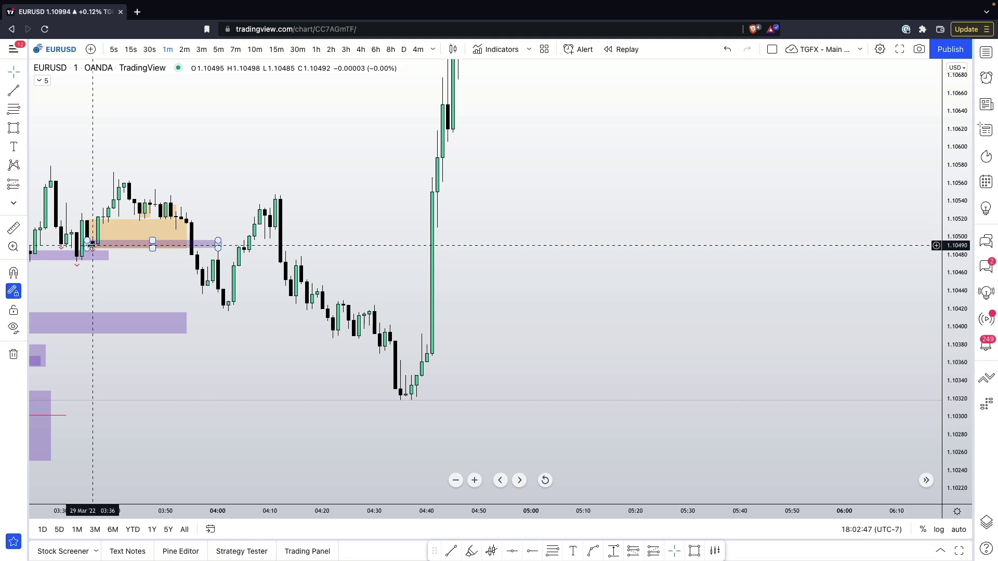
left_click_drag(151, 287, 233, 281)
scroll(233, 281, "down", 2)
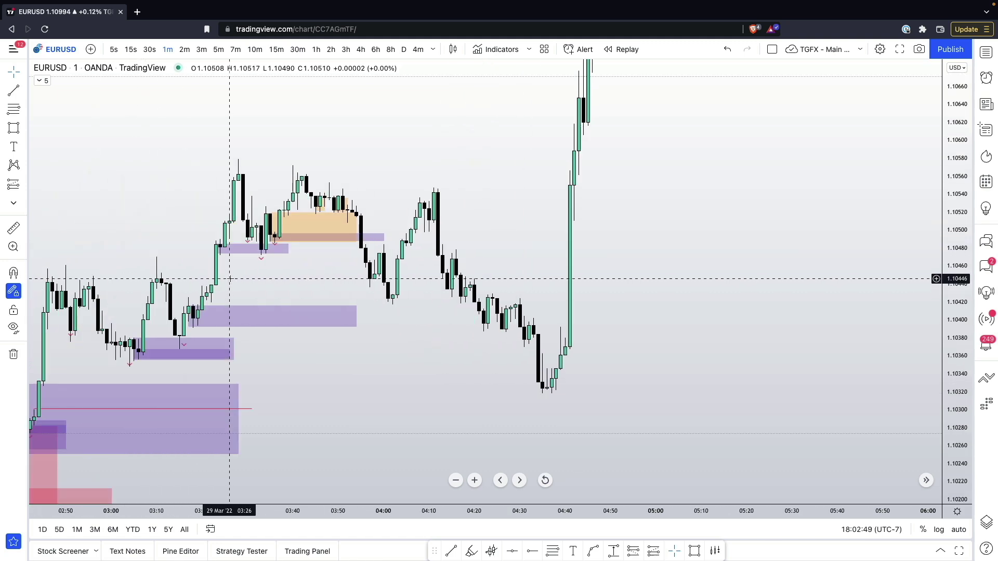
scroll(229, 278, "down", 3)
left_click_drag(183, 309, 223, 177)
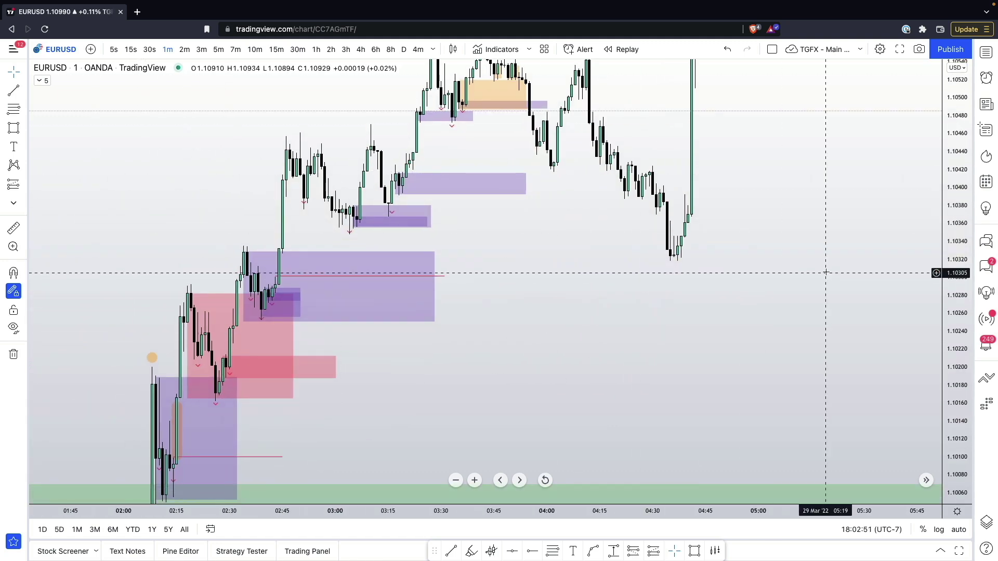
left_click_drag(958, 290, 956, 441)
scroll(520, 390, "down", 2)
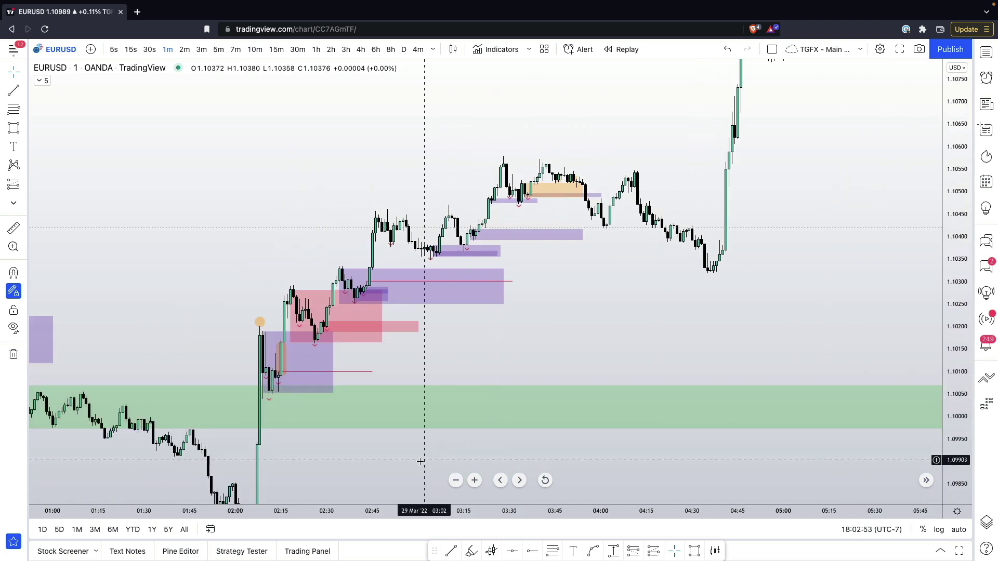
Place a long position at the 02:08 candle with its entry at 1.09788, just above the lower purple zone
left_click_drag(420, 461, 328, 400)
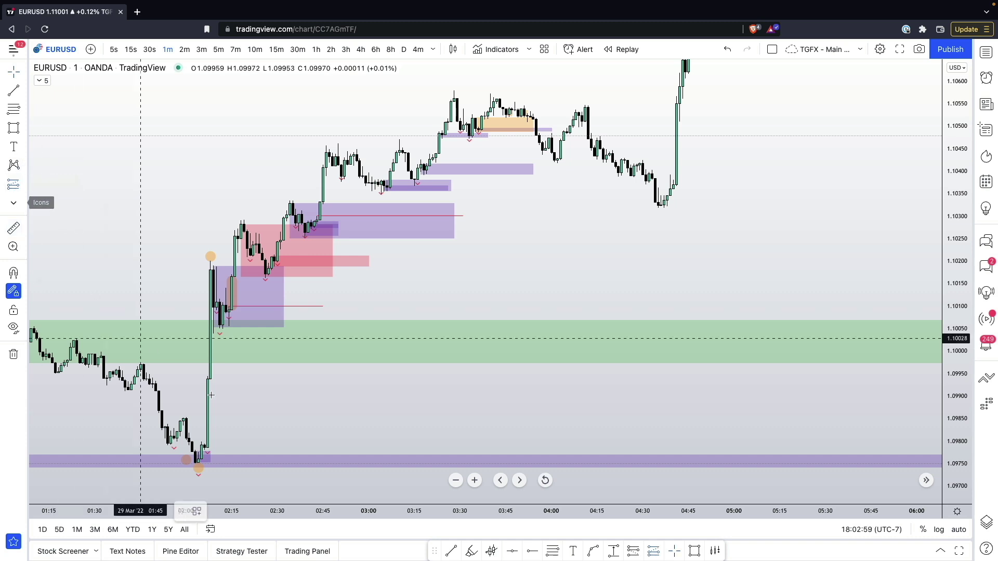
left_click(210, 447)
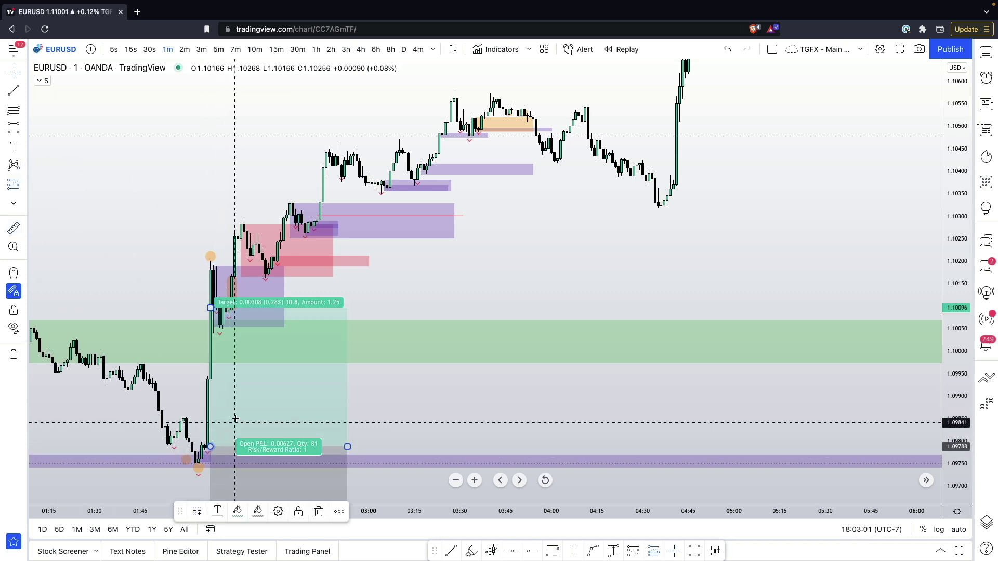
left_click_drag(179, 395, 155, 307)
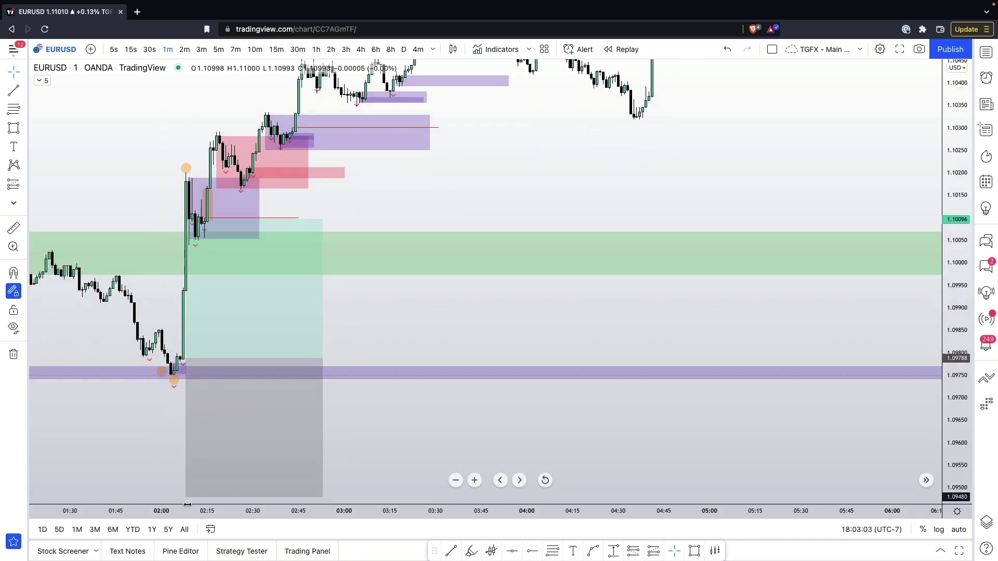
Set the long position's stop to 1.09743 and its target to 1.09923, a risk/reward ratio of 3
left_click_drag(186, 498, 186, 379)
scroll(160, 312, "up", 5)
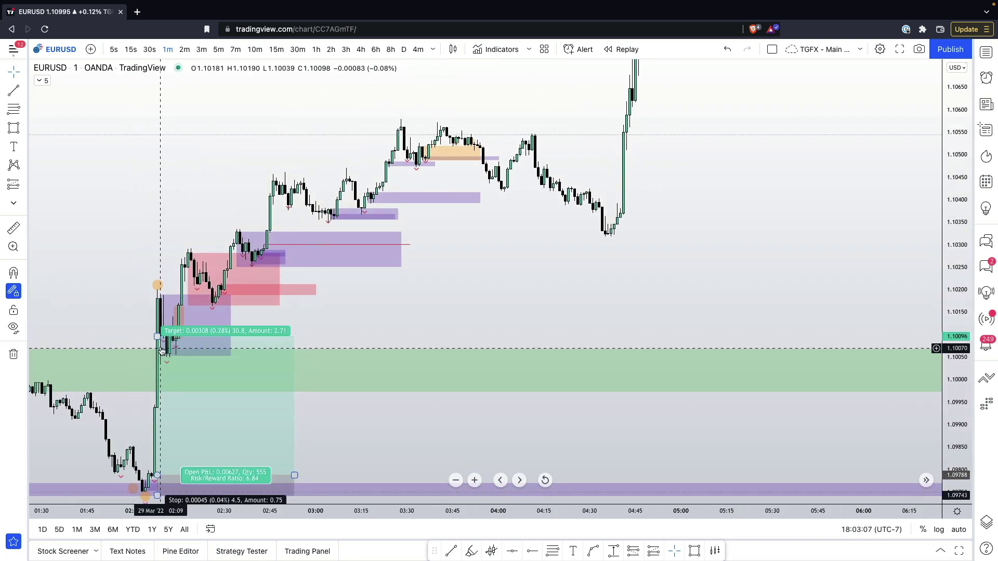
left_click_drag(157, 338, 146, 415)
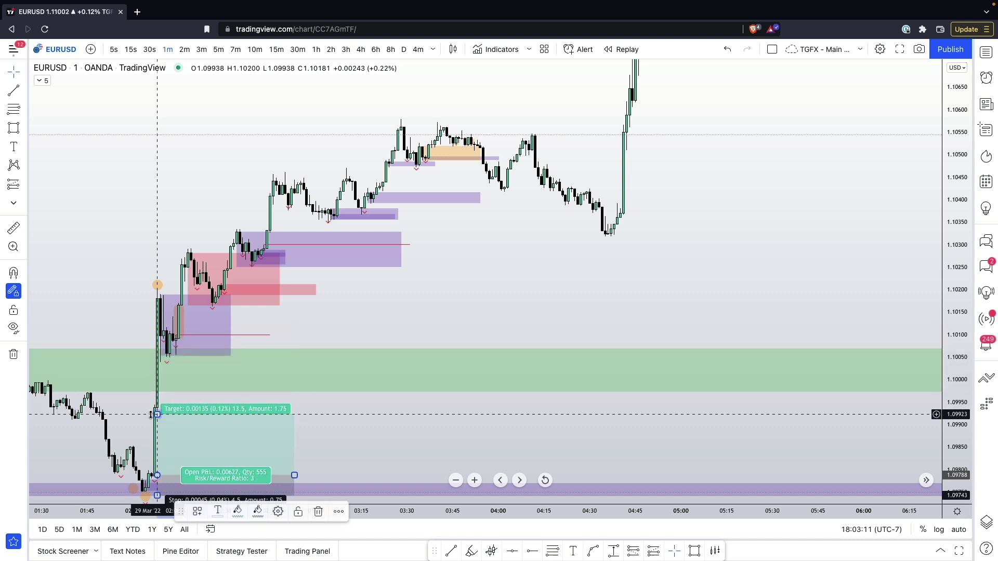
scroll(145, 415, "left", 5)
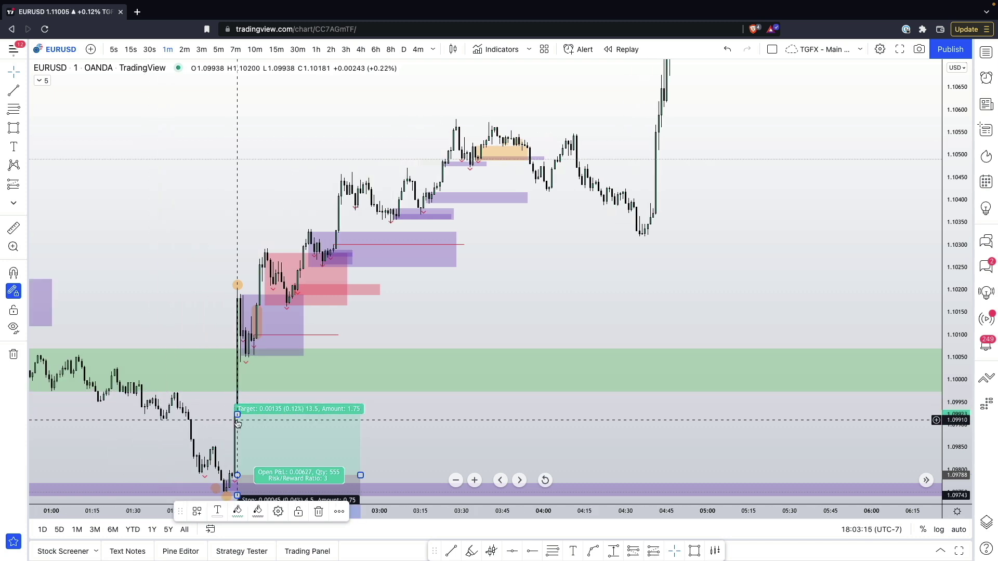
Raise the long position's target to 1.10485, for a risk/reward ratio of 15.49
left_click_drag(237, 415, 246, 160)
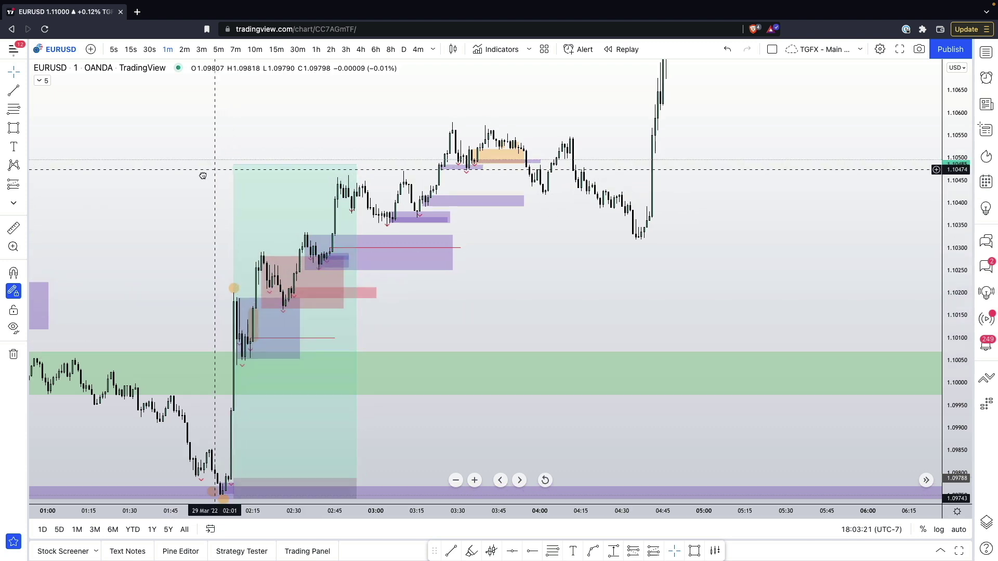
left_click_drag(513, 140, 452, 177)
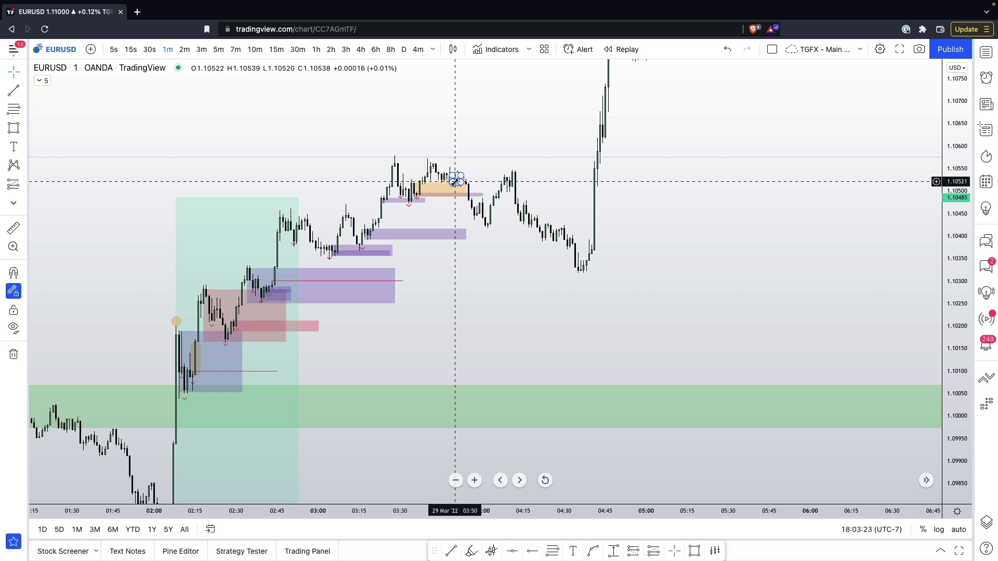
left_click(420, 199)
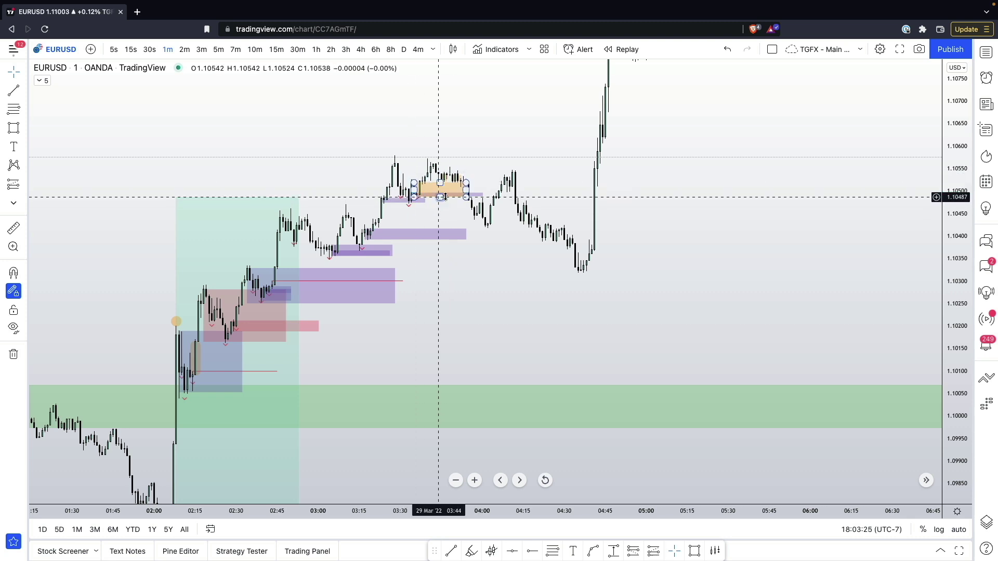
Extend the red line at 1.1030 and the large purple zone around it to about 04:45
left_click_drag(414, 306, 505, 288)
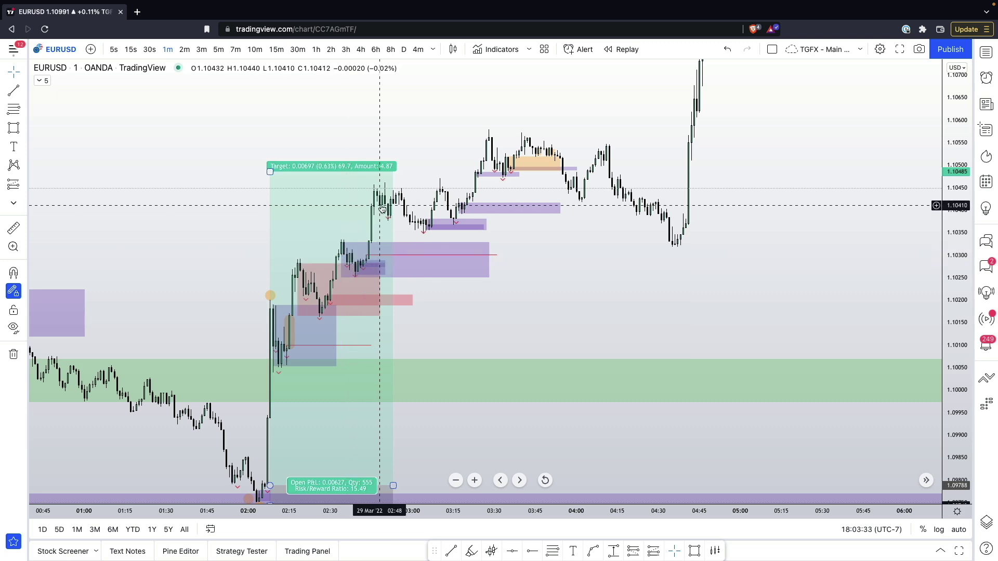
left_click_drag(153, 310, 495, 187)
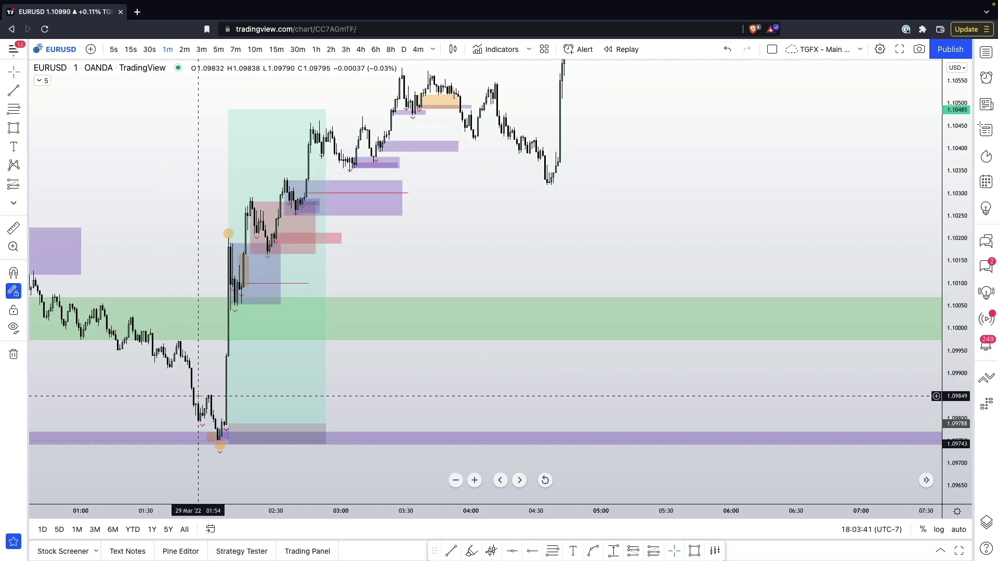
left_click_drag(496, 190, 552, 190)
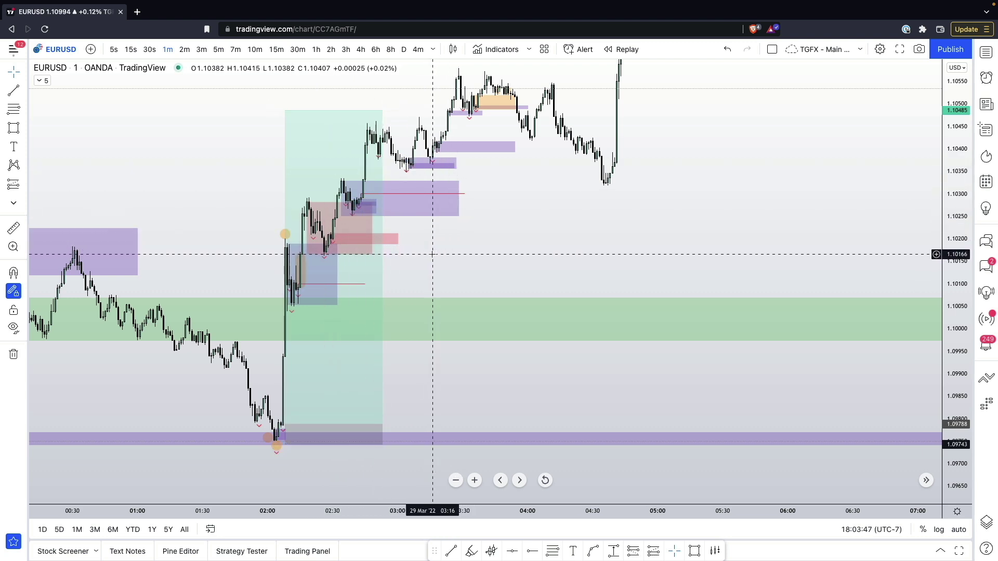
left_click_drag(487, 246, 460, 286)
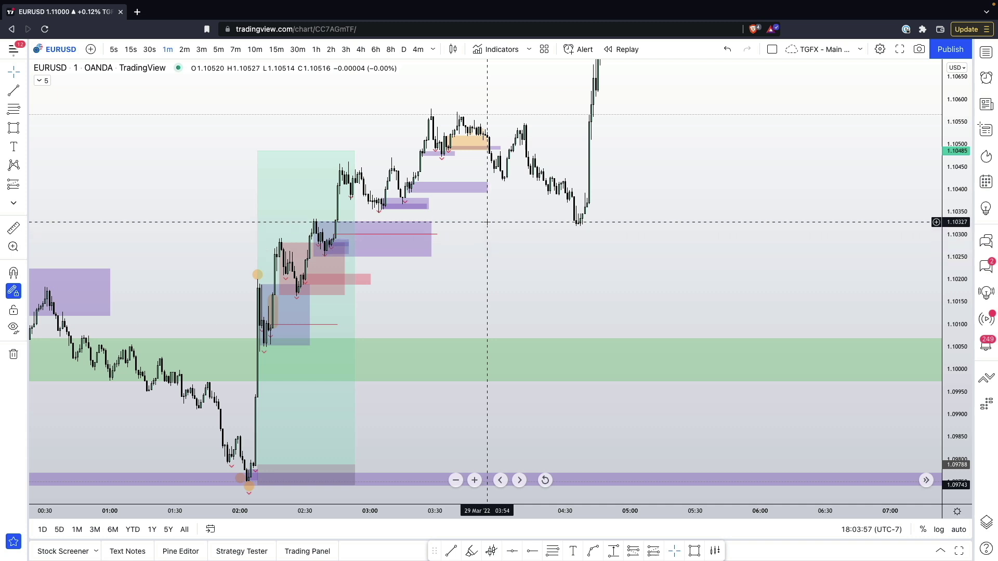
left_click_drag(488, 222, 470, 273)
scroll(468, 268, "up", 3)
left_click_drag(358, 273, 384, 313)
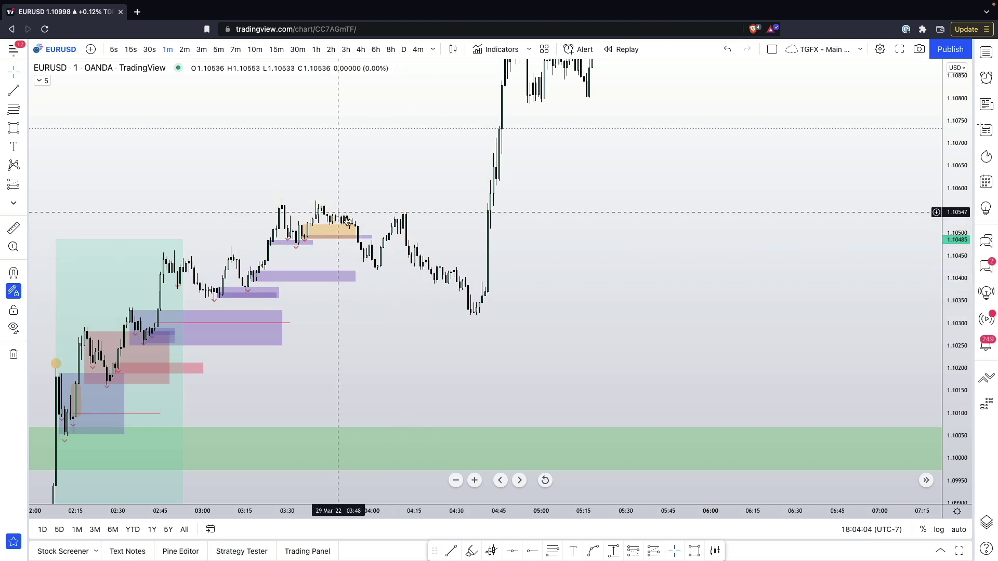
left_click_drag(289, 323, 499, 323)
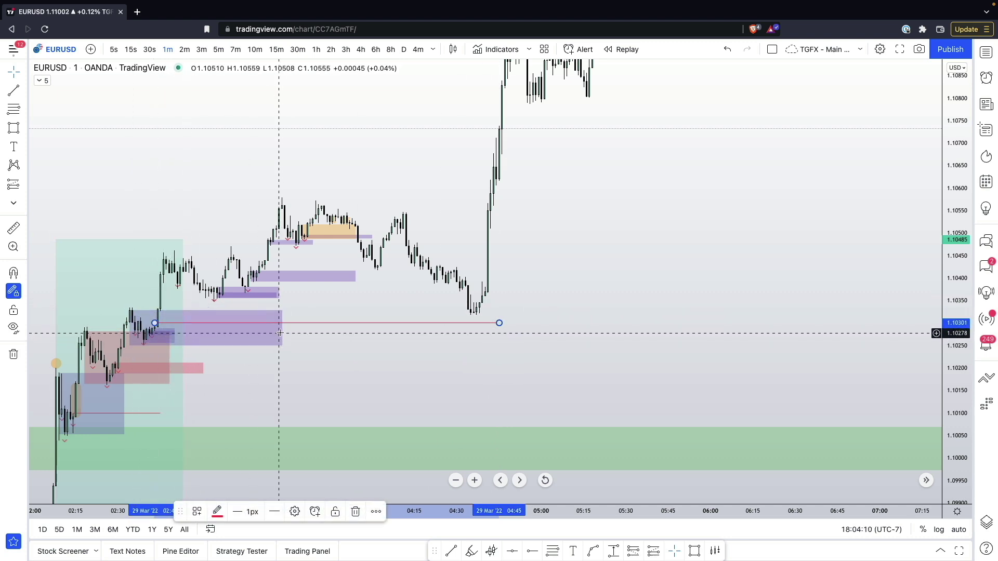
left_click_drag(280, 333, 499, 331)
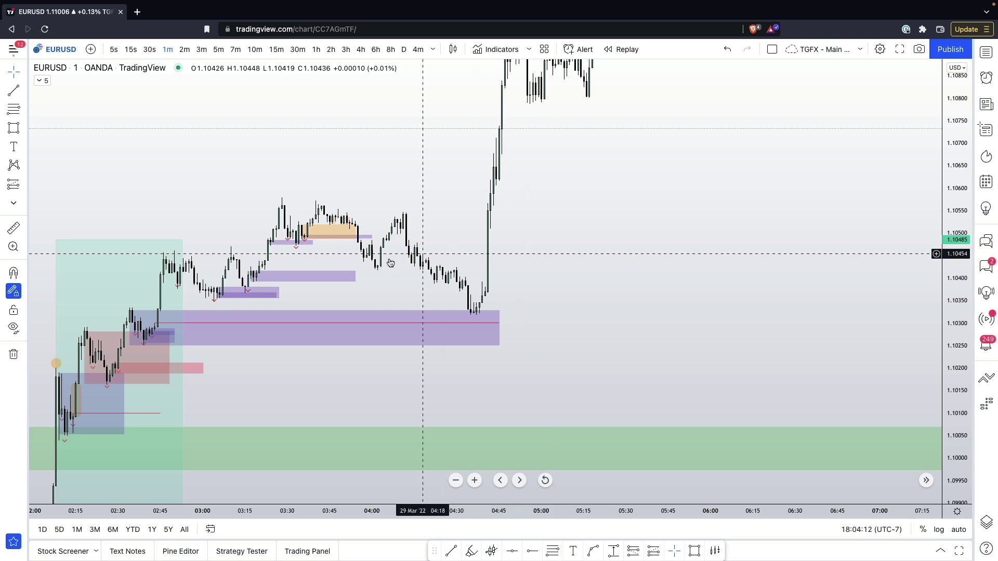
Compare the long position's range with the 04:38 pullback into the purple zone and the preceding price action back to 28 March
left_click_drag(414, 291, 391, 265)
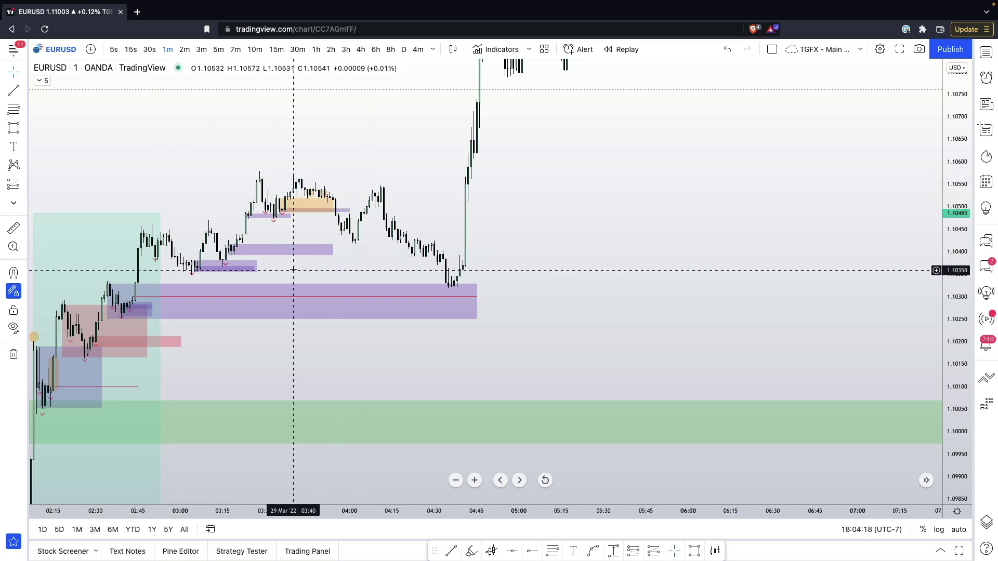
left_click_drag(293, 270, 639, 146)
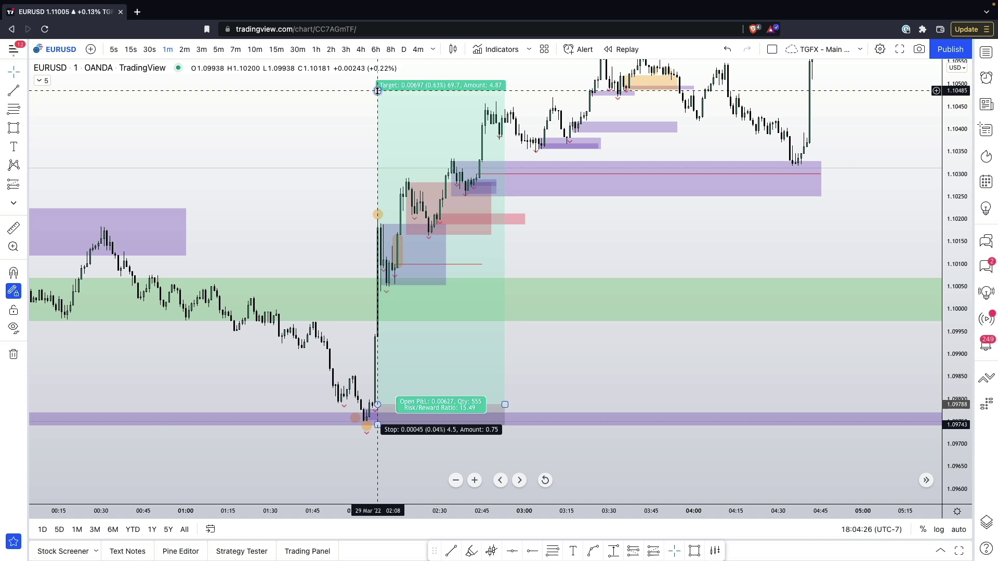
left_click_drag(321, 116, 222, 200)
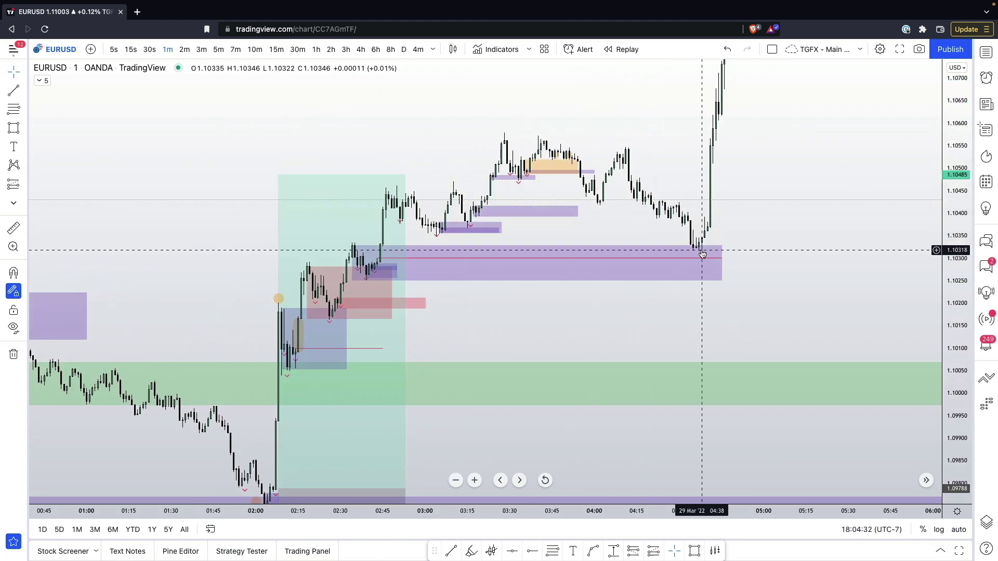
left_click_drag(191, 301, 463, 248)
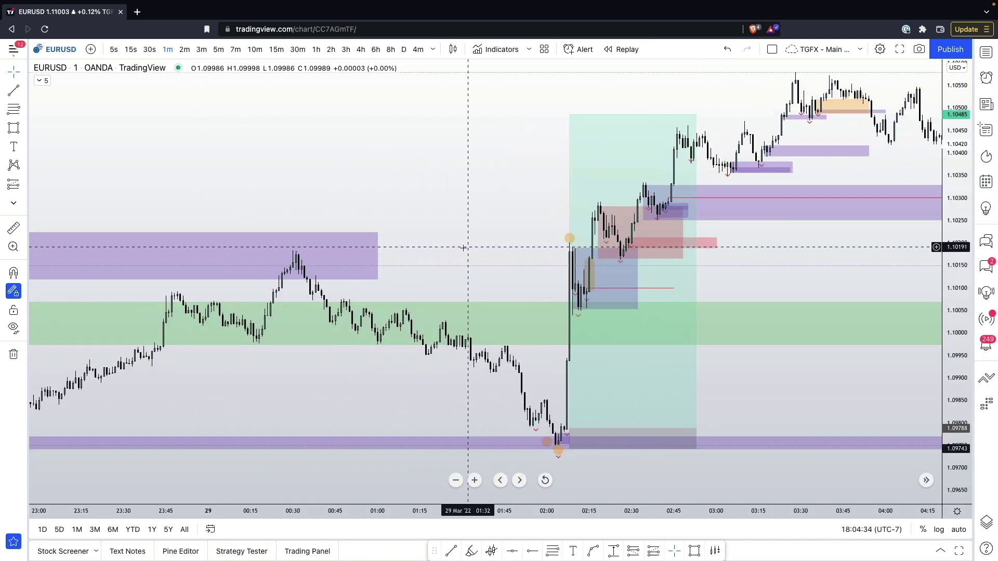
scroll(463, 248, "down", 3)
left_click_drag(325, 395, 404, 351)
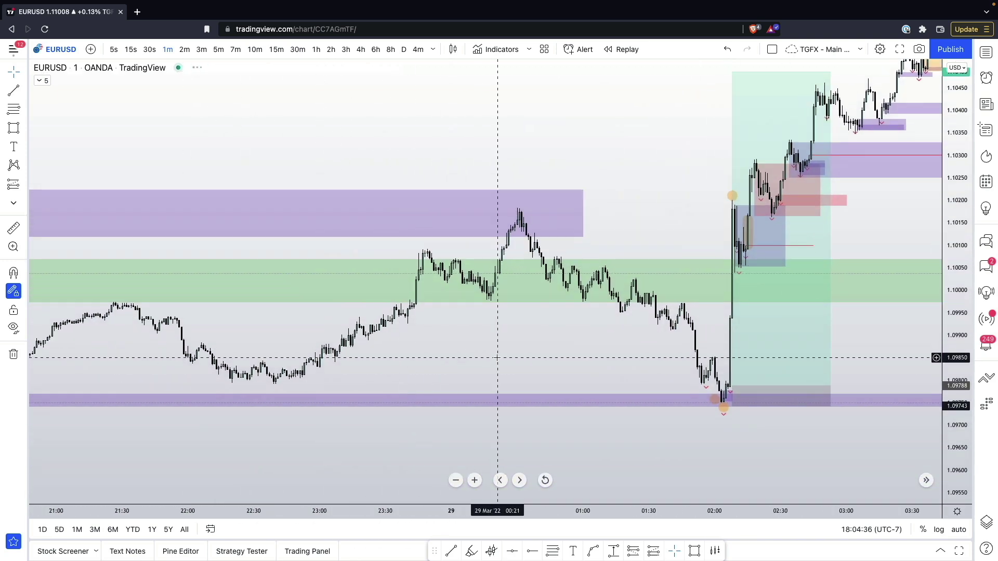
left_click_drag(957, 454, 957, 367)
left_click_drag(475, 393, 923, 312)
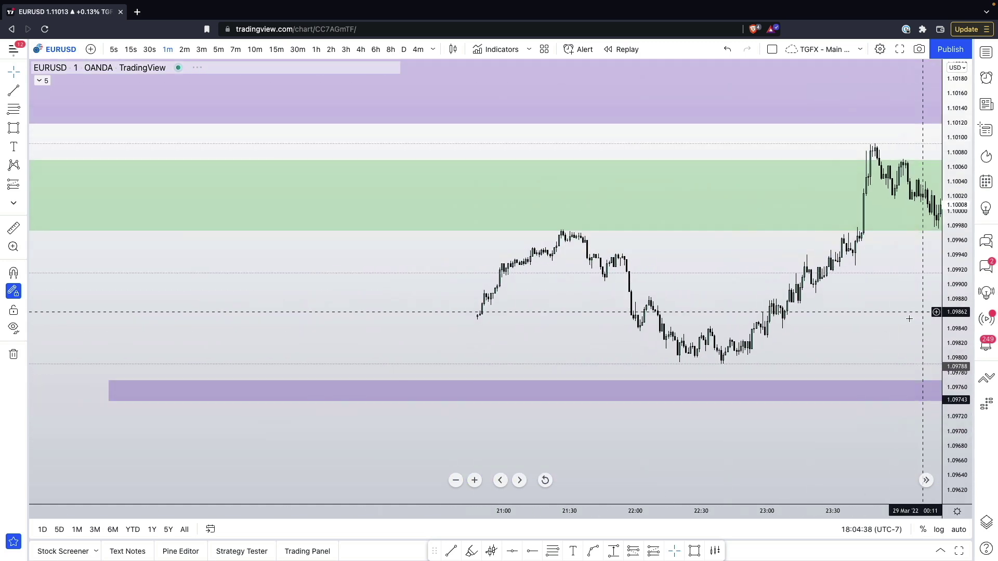
Place a long position at the 28 March 22:54 candle with its entry at 1.09839 and its stop at 1.09803
scroll(670, 271, "up", 5)
left_click_drag(960, 387, 957, 214)
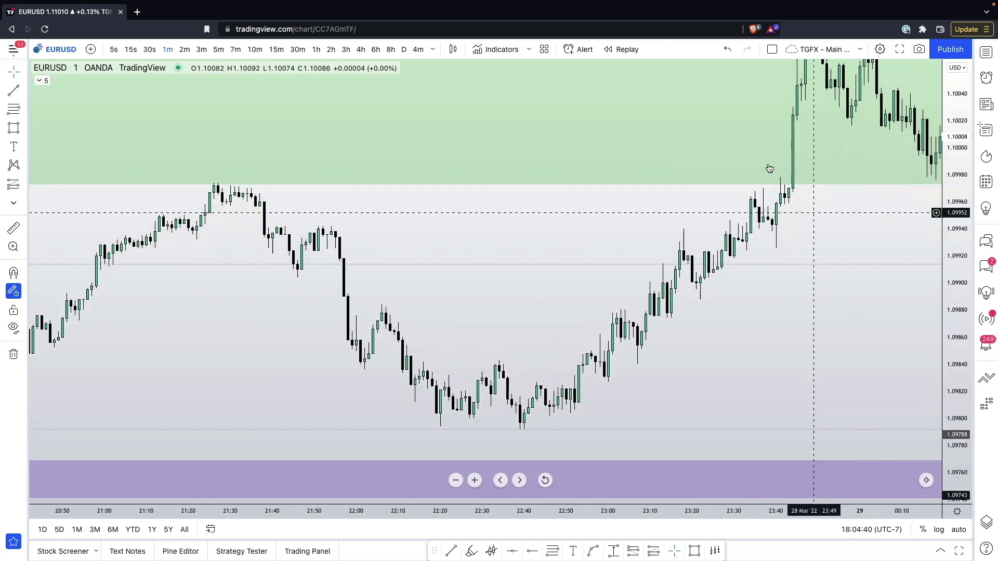
left_click_drag(784, 212, 466, 293)
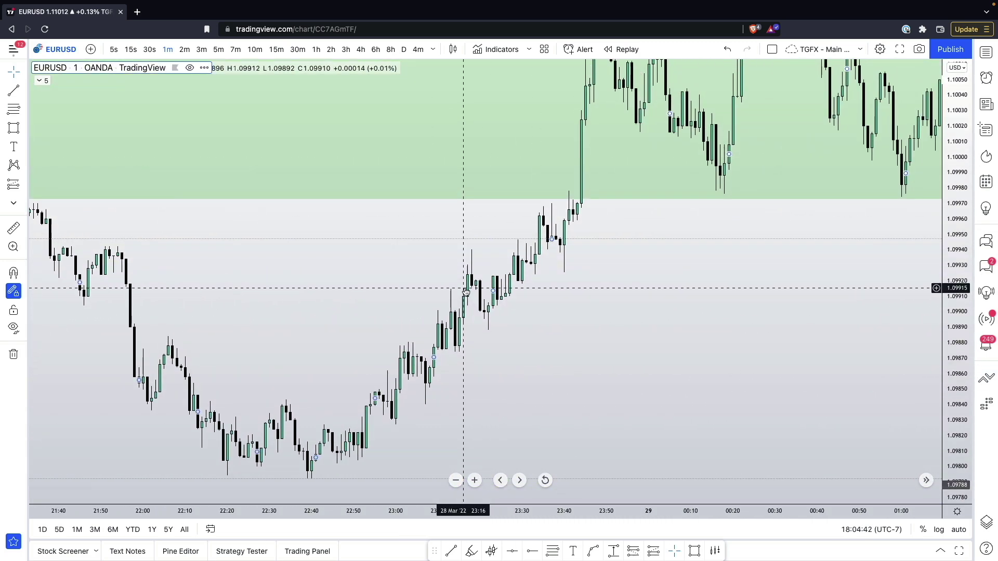
left_click_drag(243, 323, 111, 196)
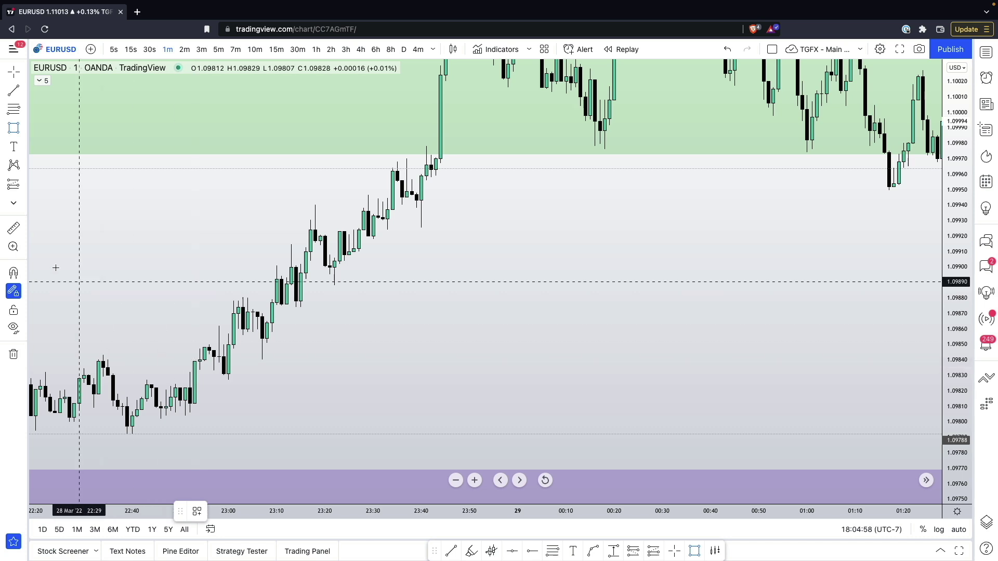
left_click(200, 362)
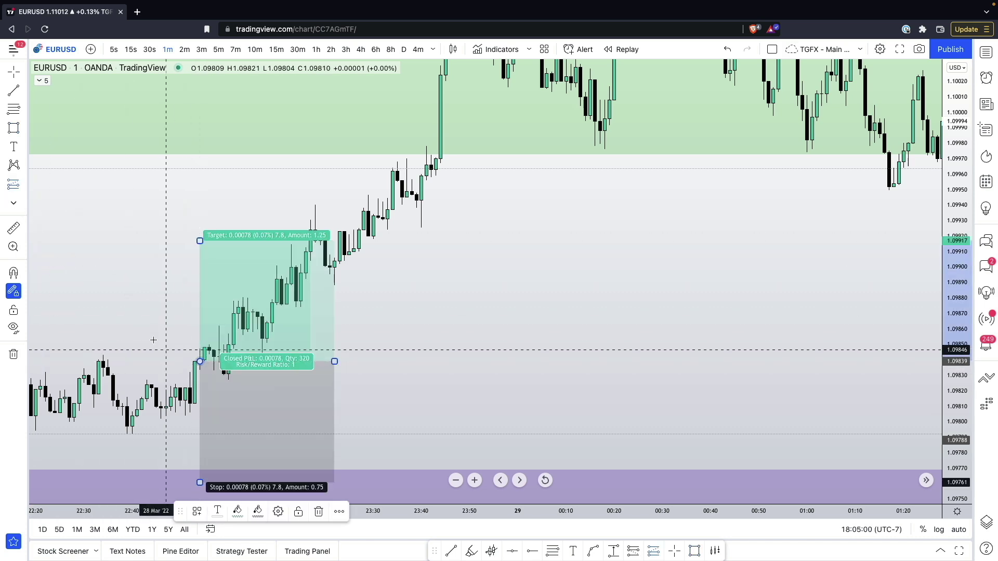
left_click_drag(200, 483, 200, 416)
left_click_drag(161, 349, 177, 411)
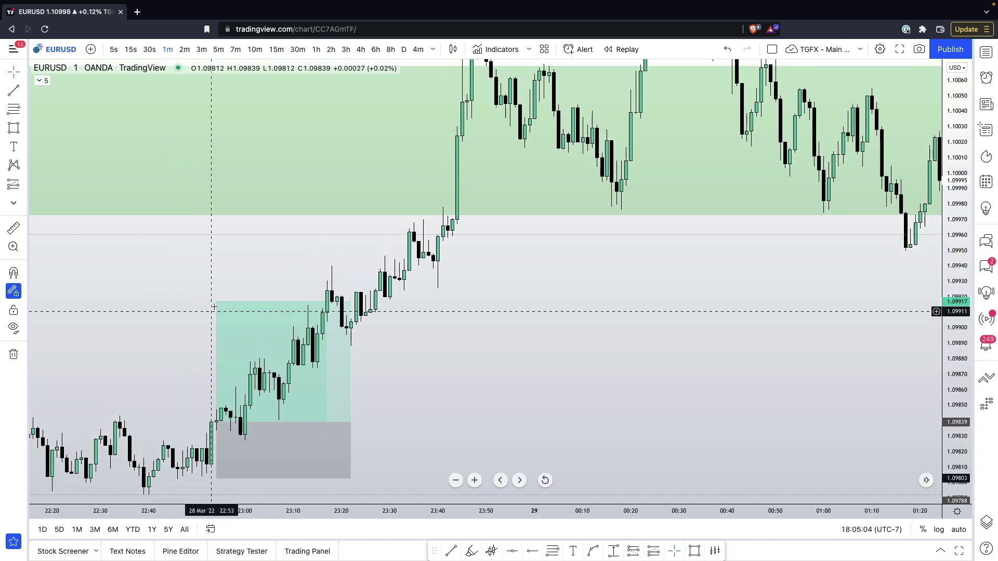
Raise the 28 March long position's target to 1.09946, for a risk/reward ratio of 2.97
left_click(217, 301)
left_click_drag(217, 301, 212, 256)
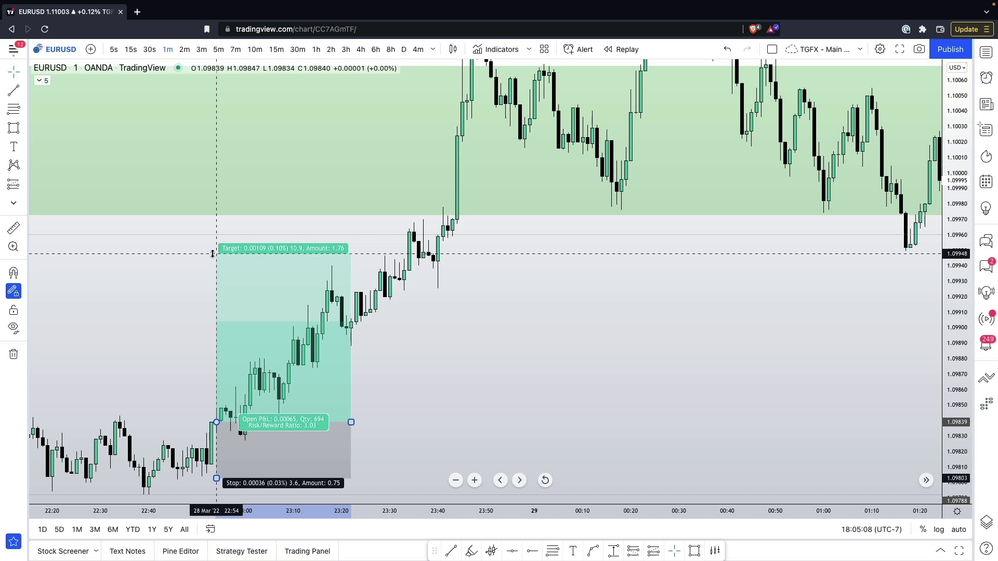
left_click(111, 323)
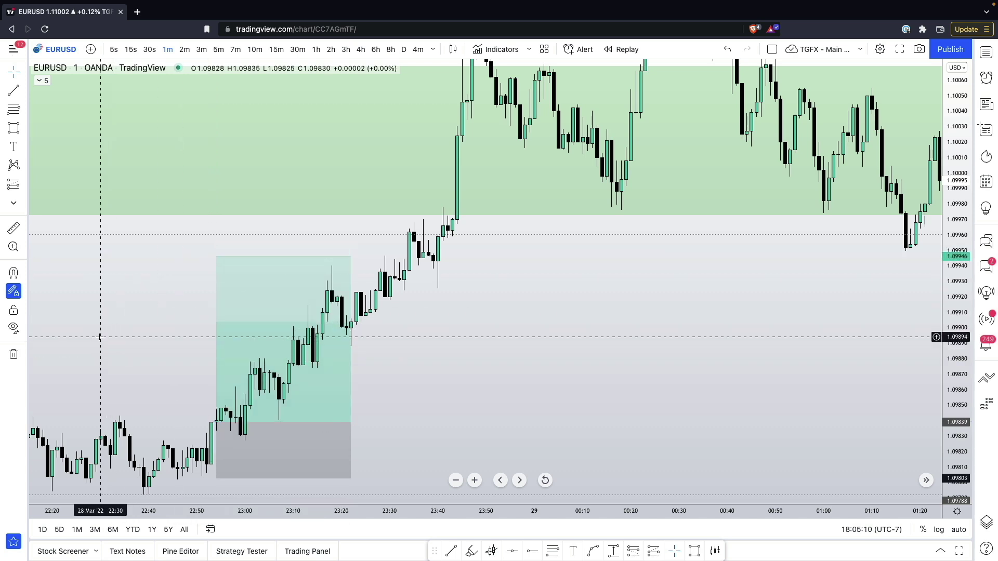
Draw an orange rectangle from about 22:57 to 23:21 between 1.09842 and 1.09827, overlapping the new position's entry
left_click(14, 128)
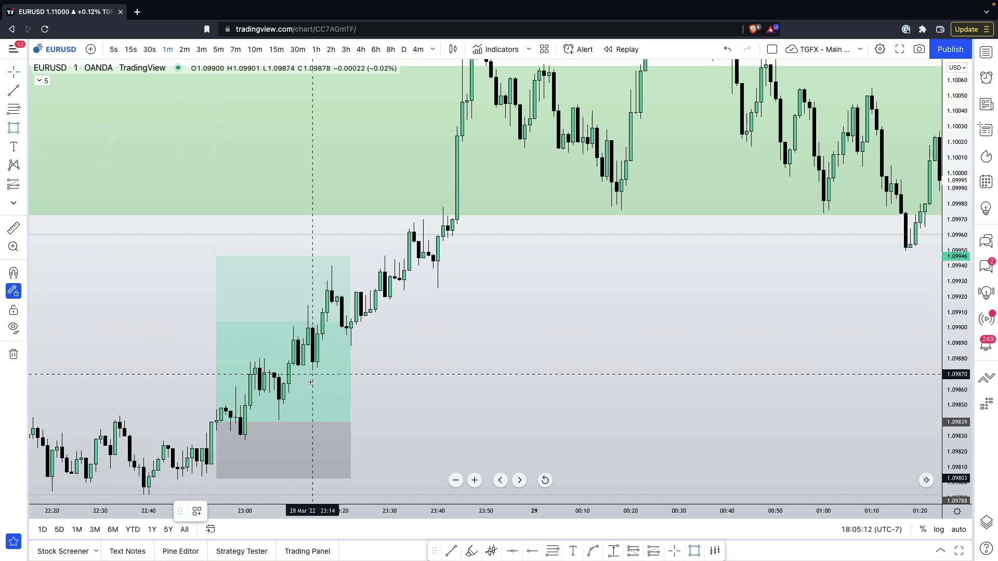
scroll(312, 405, "up", 1)
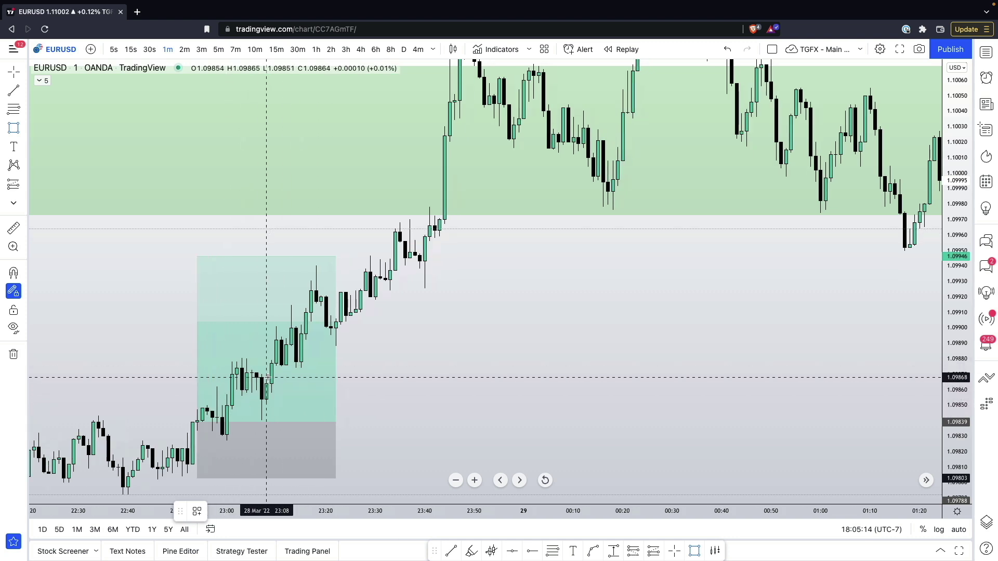
left_click(193, 421)
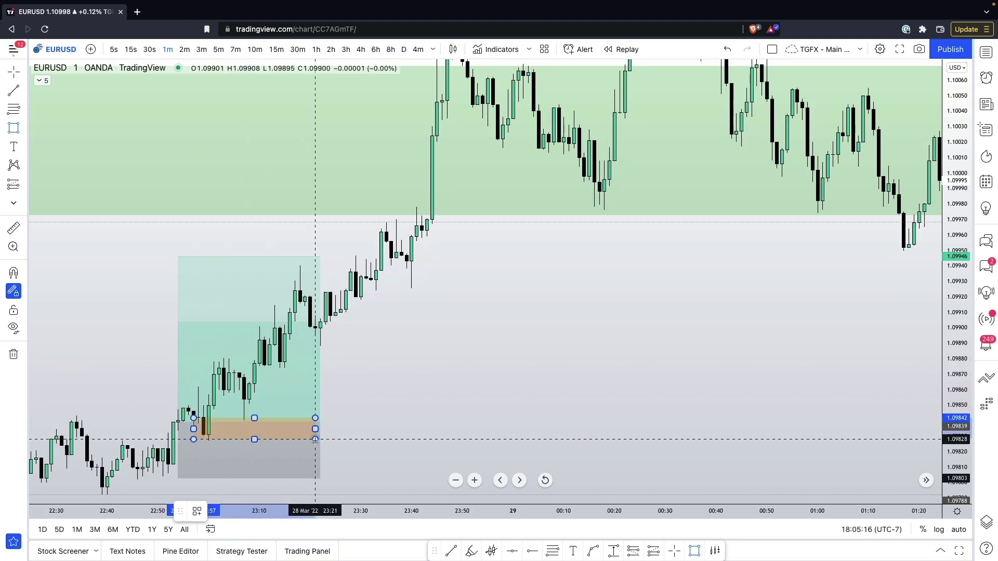
left_click(315, 441)
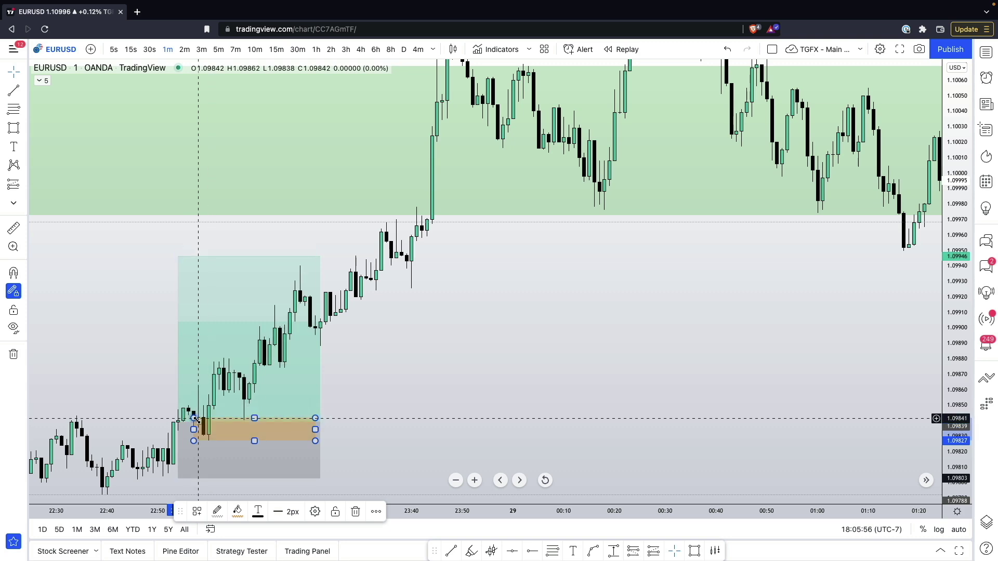
Examine the 23:07 pullback against the orange zone and the long position's entry and stop levels
left_click_drag(146, 404, 82, 342)
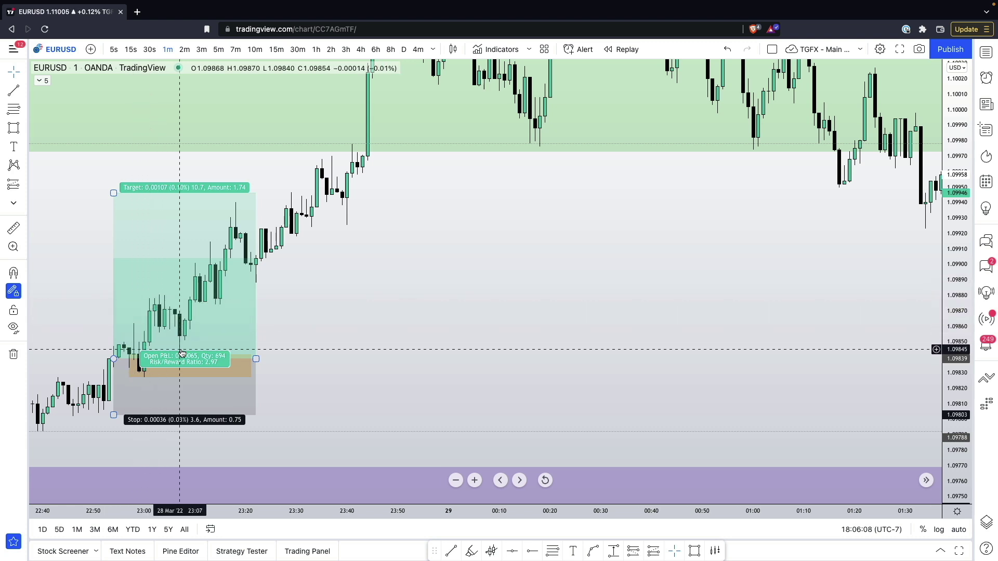
left_click_drag(367, 336, 379, 374)
left_click(161, 398)
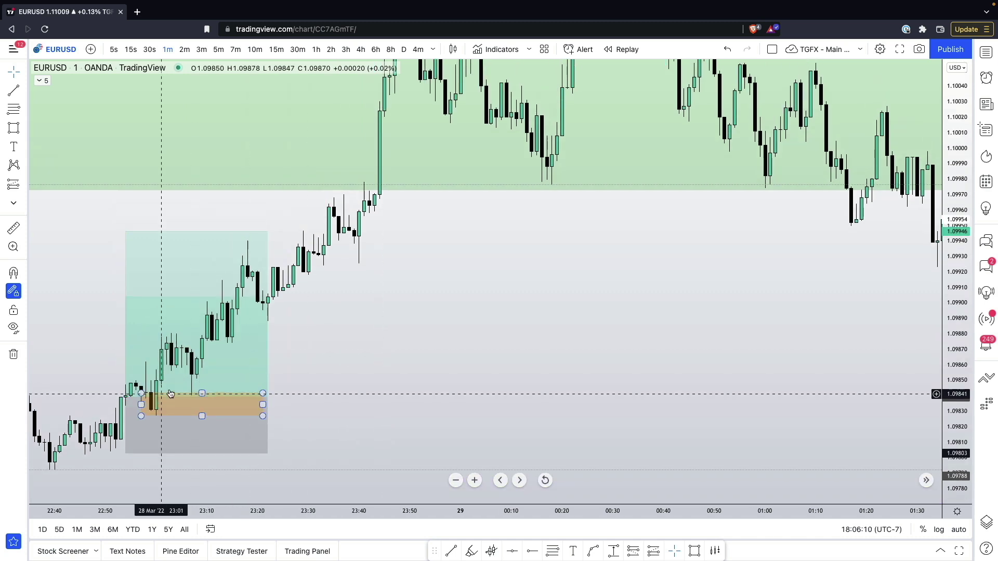
left_click(159, 364)
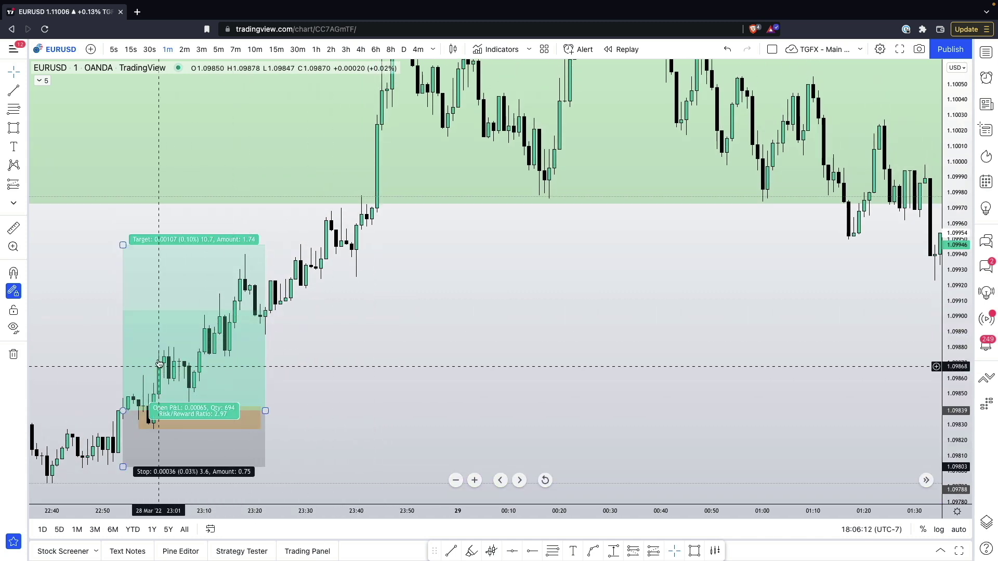
left_click(199, 202)
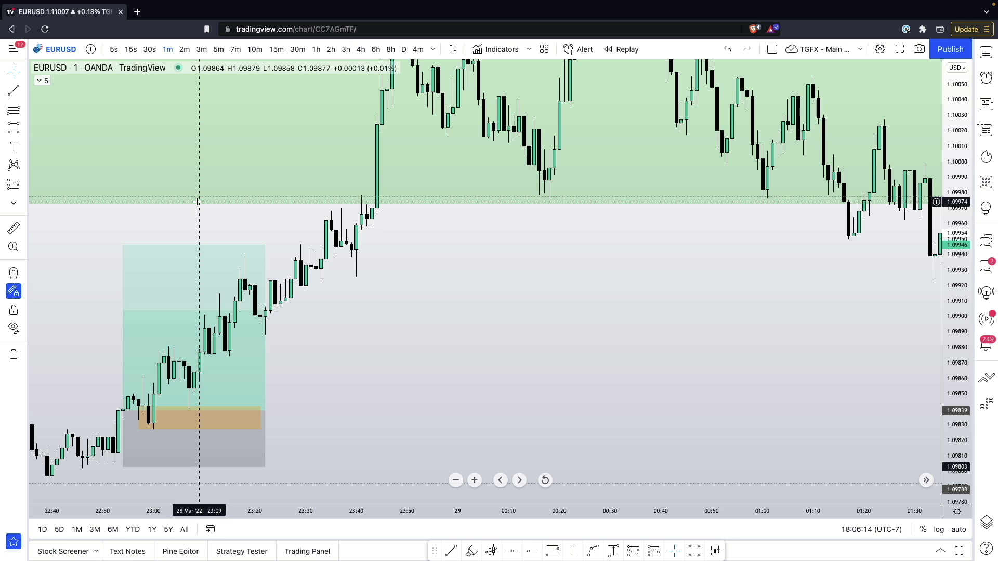
left_click(192, 413)
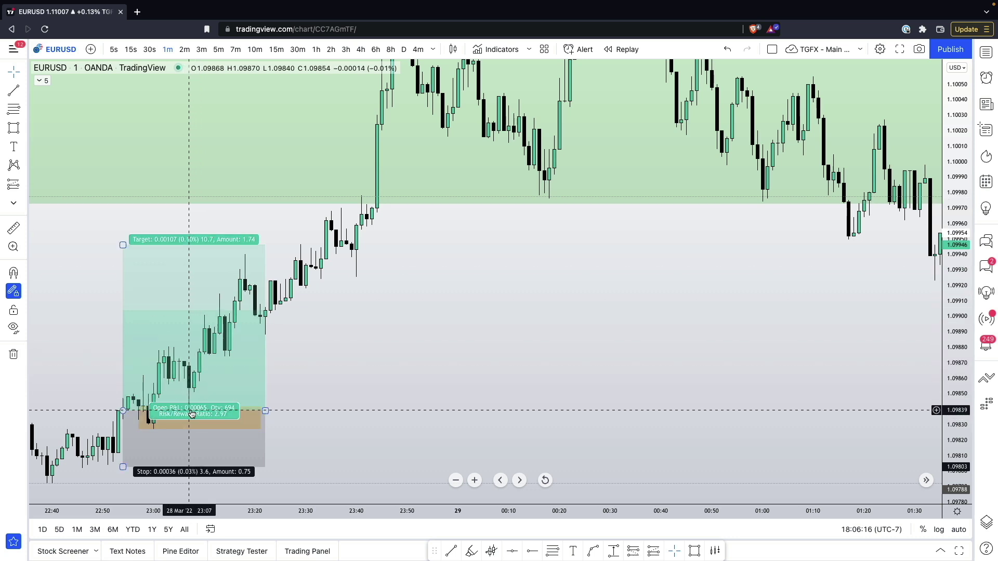
left_click(171, 411)
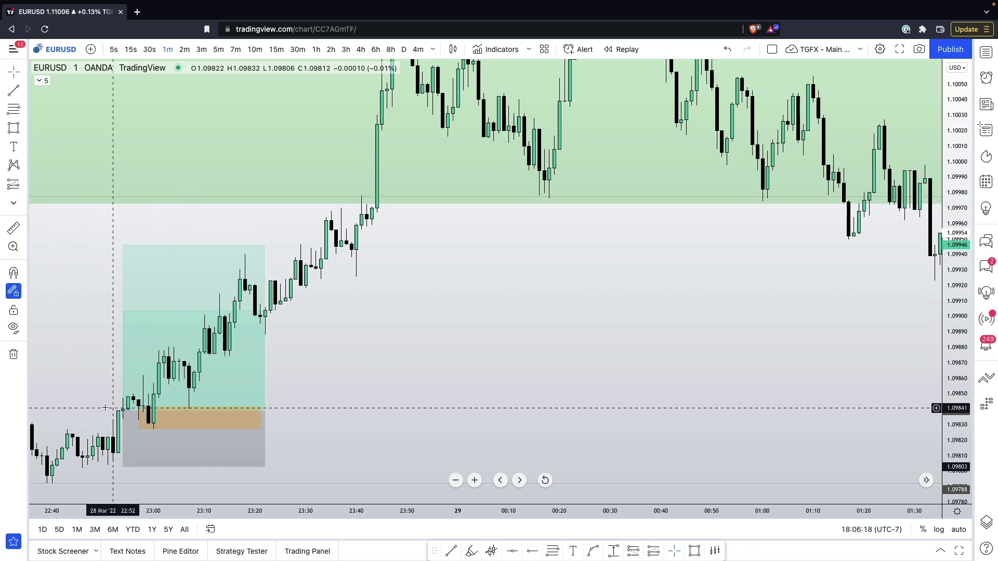
left_click(187, 412)
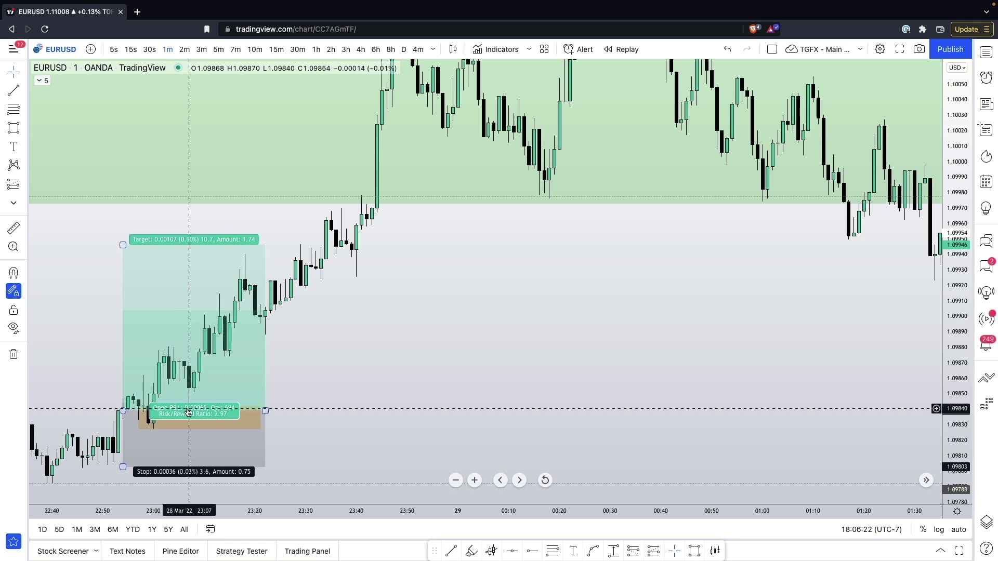
left_click(188, 413)
left_click(189, 413)
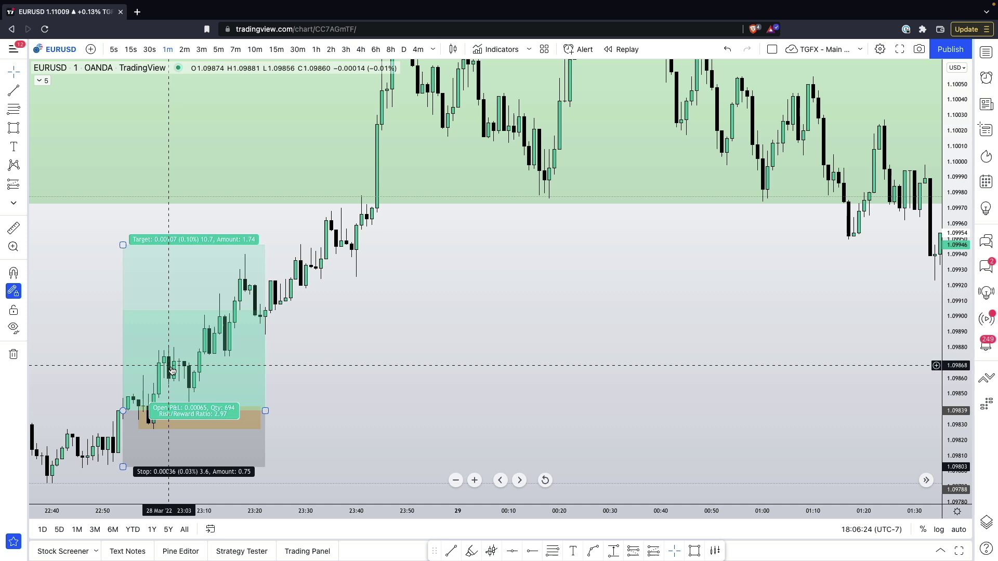
Compare the candles between 23:01 and 23:09 with the long position's entry level and the orange zone's upper edge
left_click(191, 411)
left_click(189, 411)
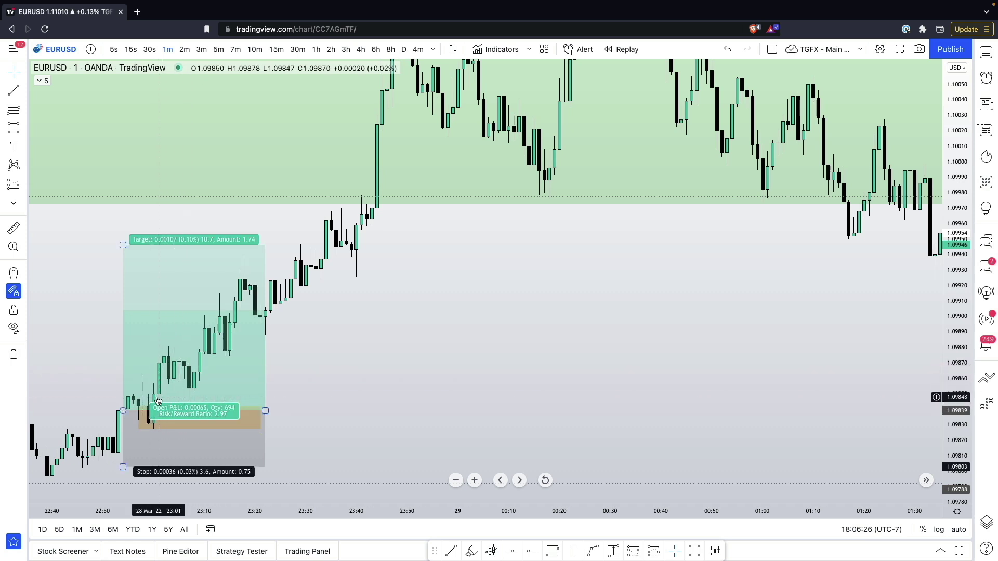
left_click(201, 406)
left_click(183, 388)
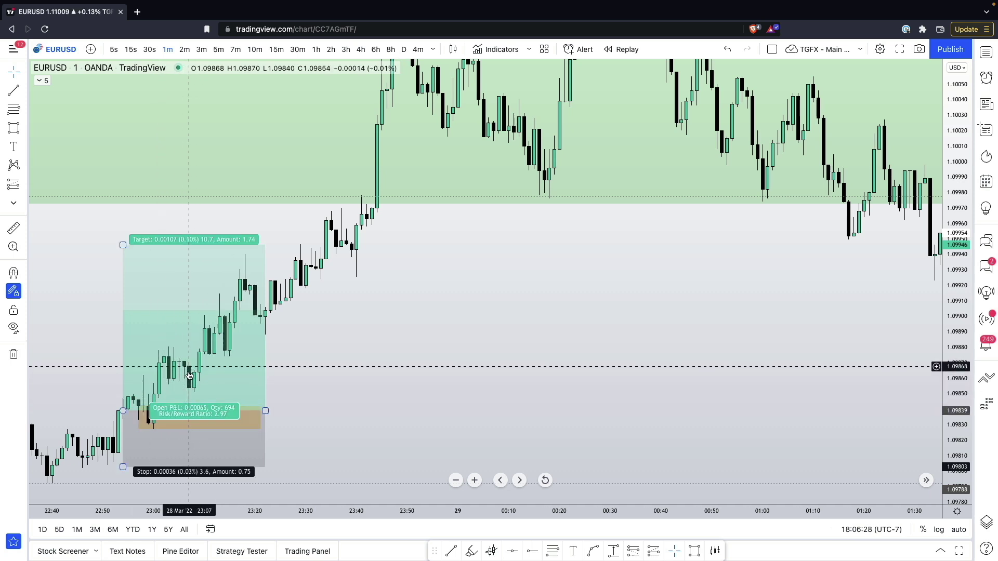
left_click(190, 411)
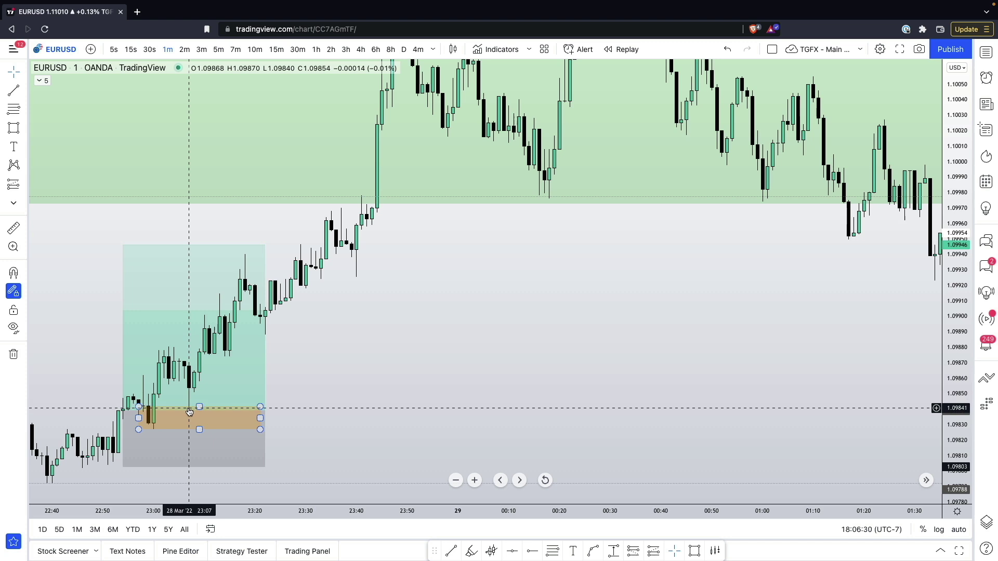
left_click(190, 411)
left_click(190, 413)
left_click(191, 414)
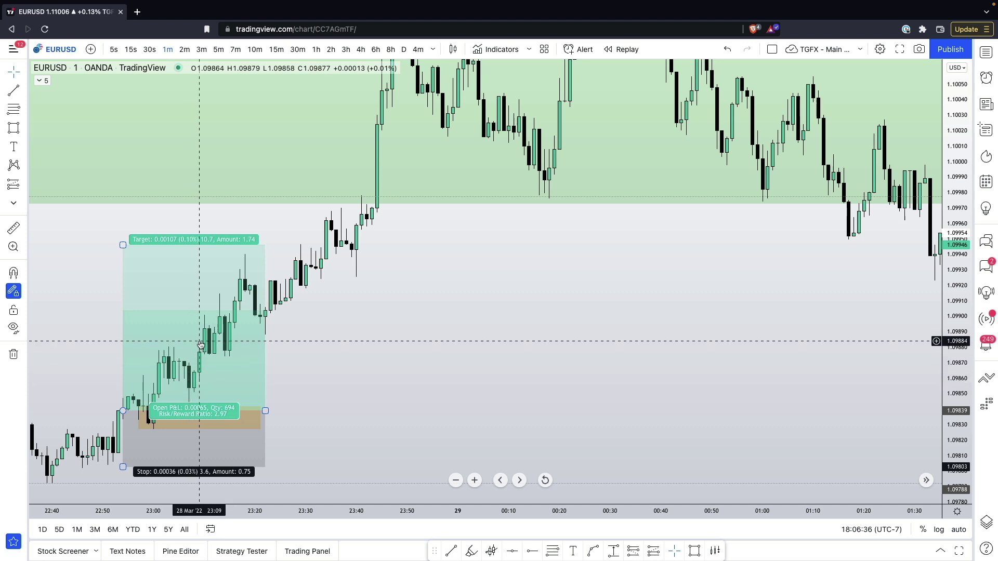
Draw an orange rectangle from the 23:07 candle to about 23:18, between about 1.09869 and 1.09841
left_click_drag(343, 361, 321, 369)
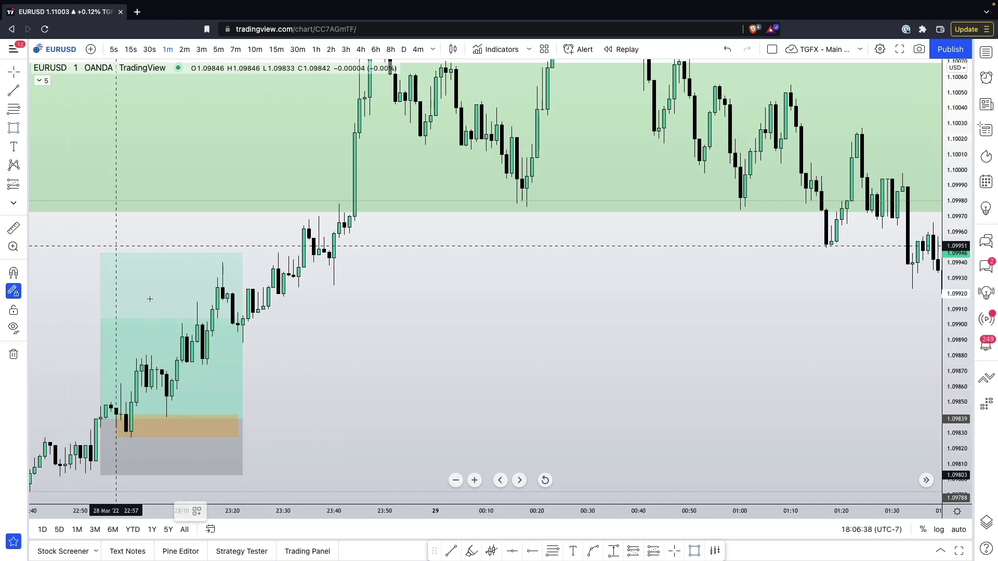
mouse_move(166, 373)
left_mouse_down()
mouse_move(179, 411)
mouse_move(223, 416)
left_mouse_up()
left_click(269, 373)
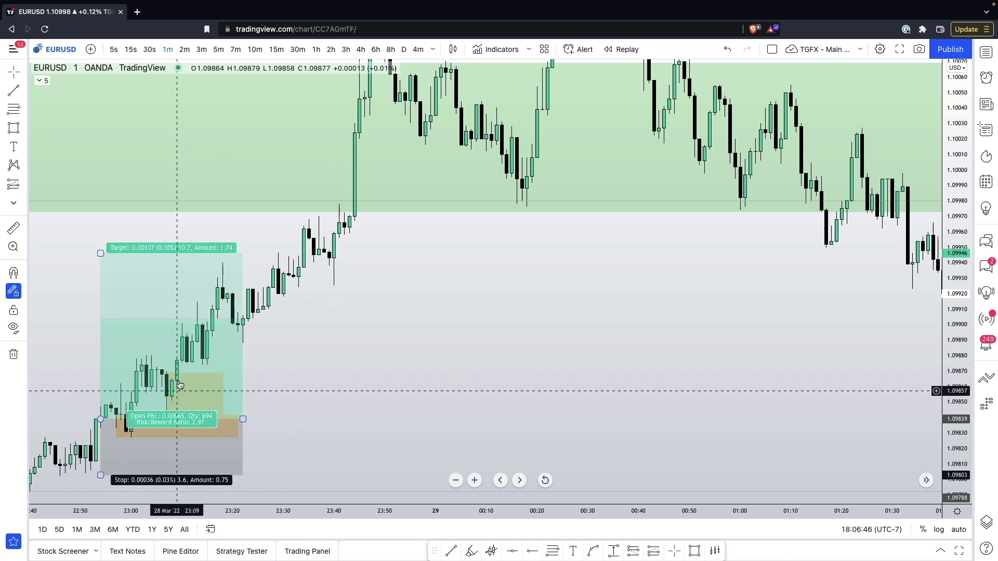
left_click_drag(68, 407, 69, 429)
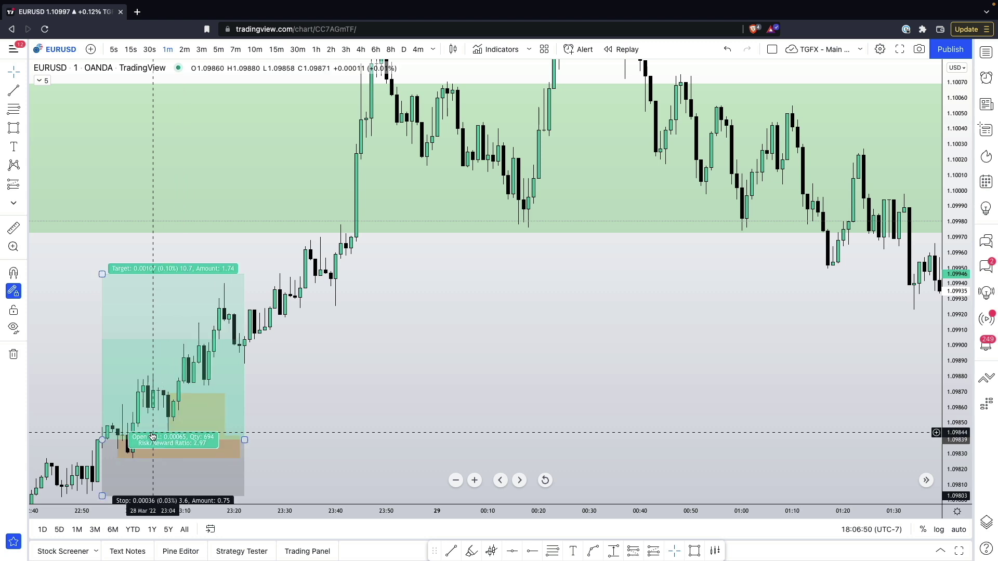
left_click_drag(66, 417, 74, 400)
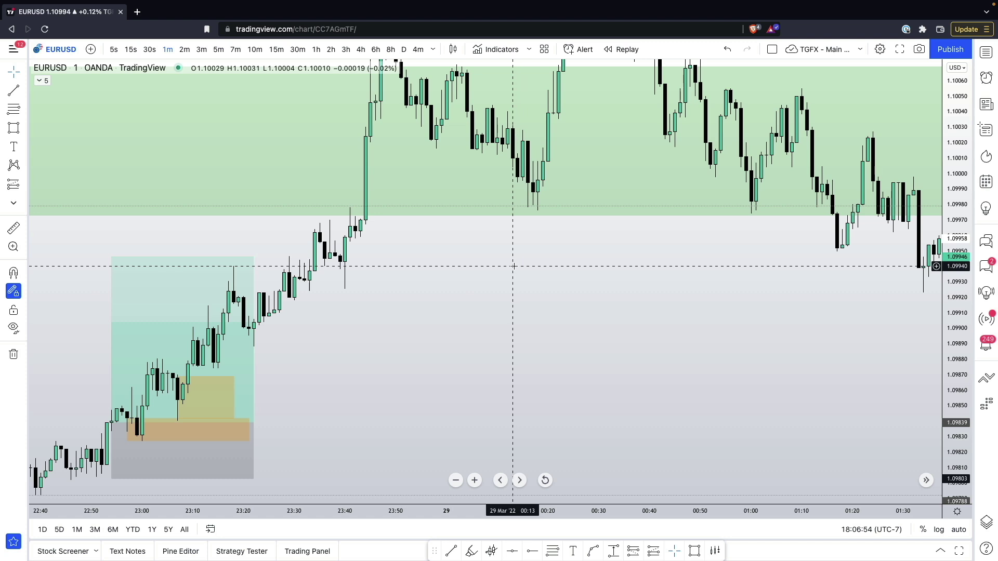
Draw two overlapping orange rectangles, about 23:11–23:18 between 1.09891 and 1.09875, and about 23:14–23:23 between 1.09899 and 1.09877
left_click_drag(513, 267, 486, 303)
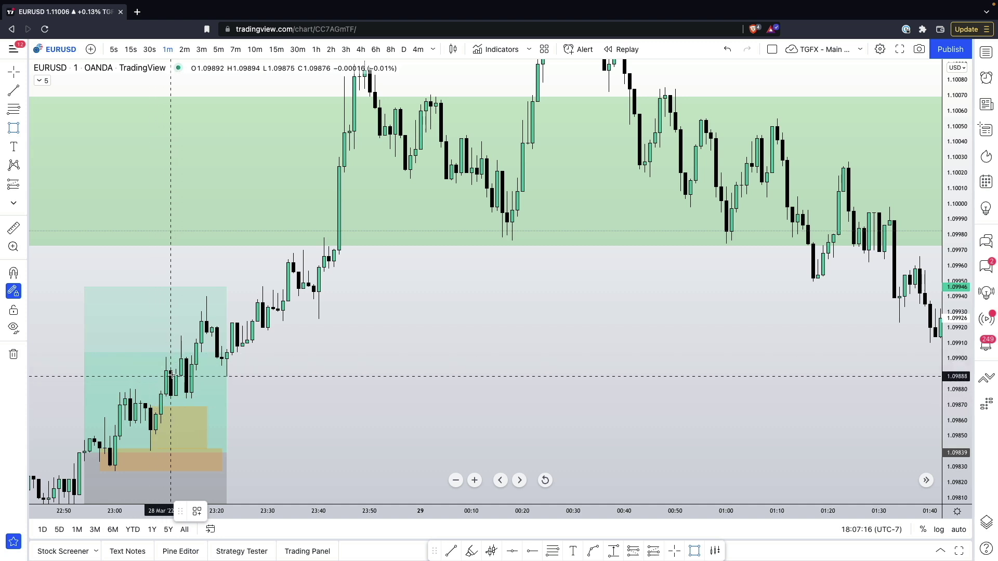
left_click_drag(171, 371, 207, 398)
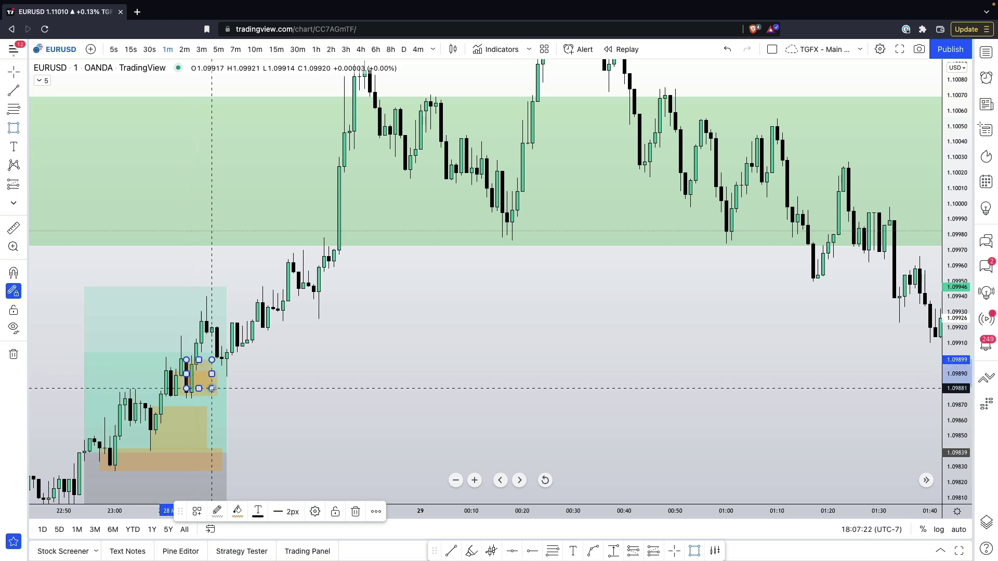
left_click_drag(289, 377, 278, 406)
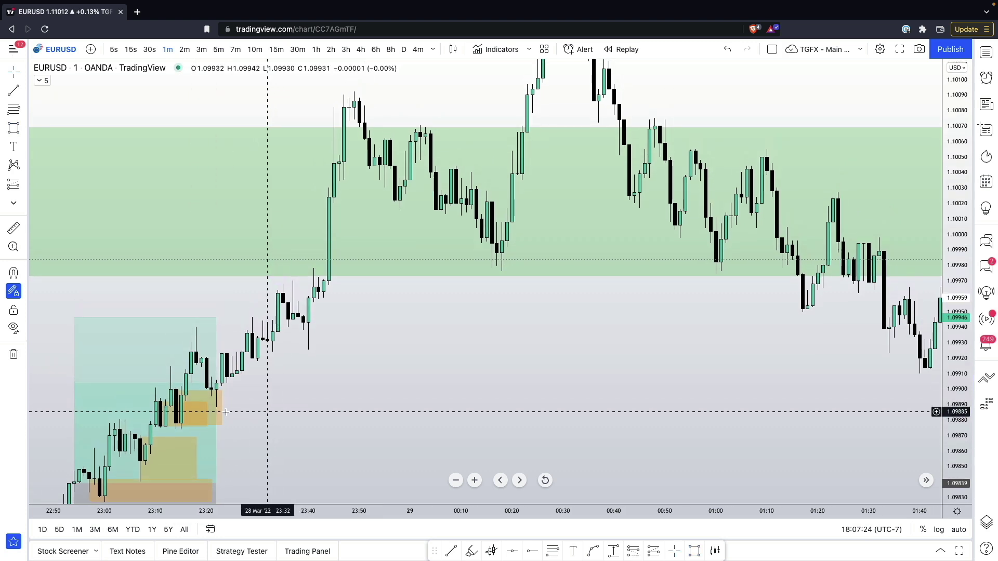
left_click(177, 410)
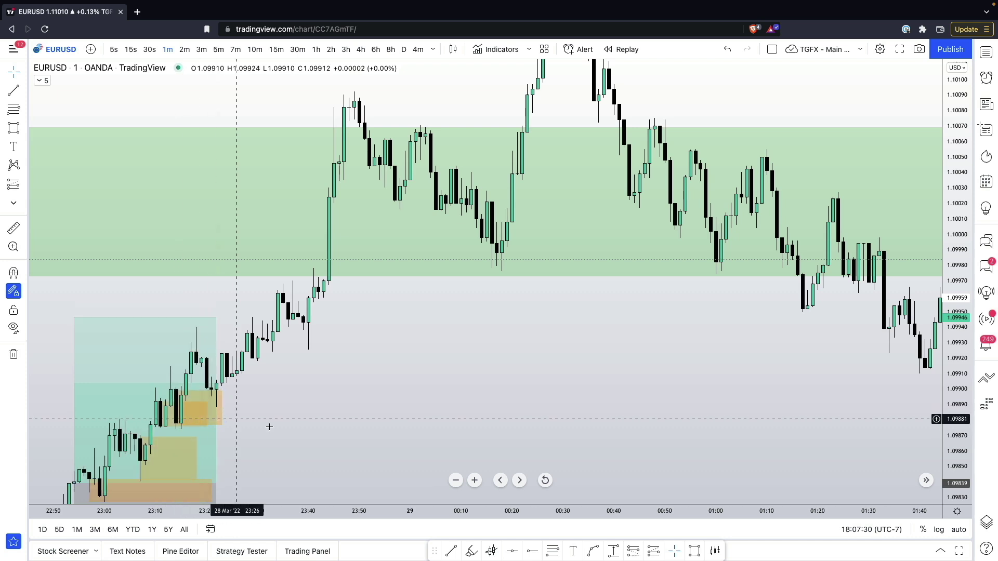
Draw a horizontal trend line at 1.09940 from the 23:18 swing high to about 23:36, where price breaks above it
left_click_drag(315, 420, 342, 374)
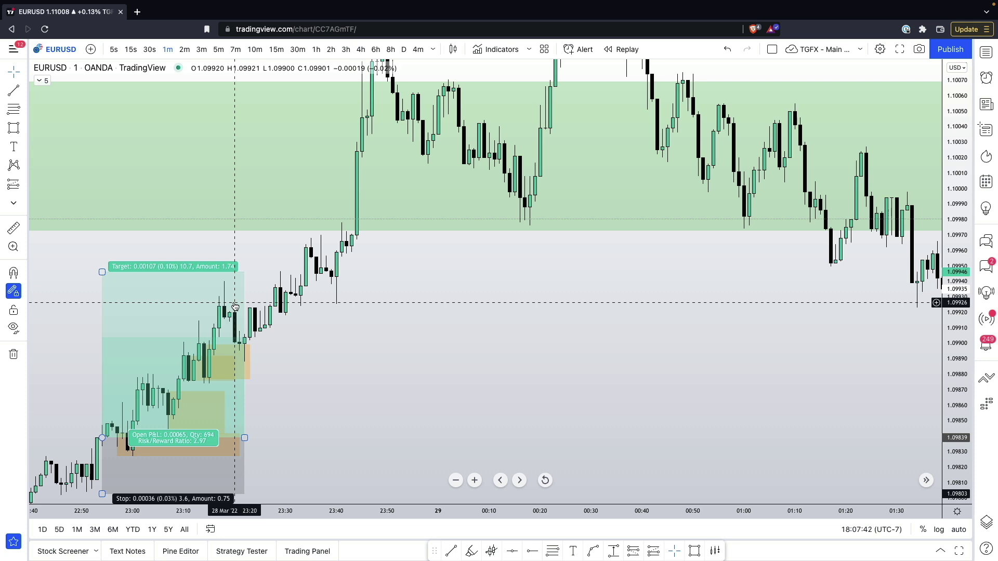
left_click_drag(375, 307, 244, 384)
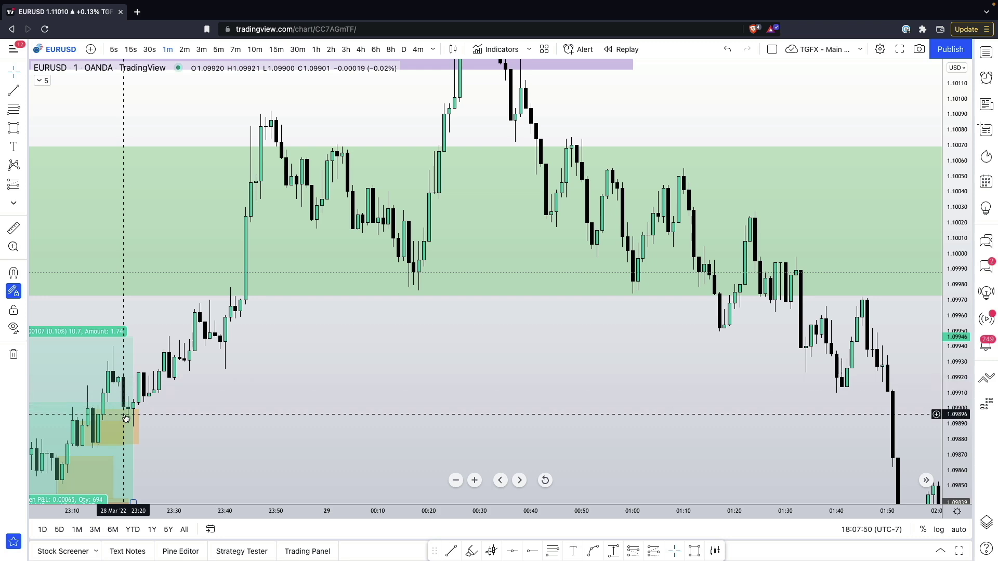
left_click_drag(236, 409, 396, 375)
scroll(374, 364, "up", 1)
left_click_drag(306, 377, 408, 332)
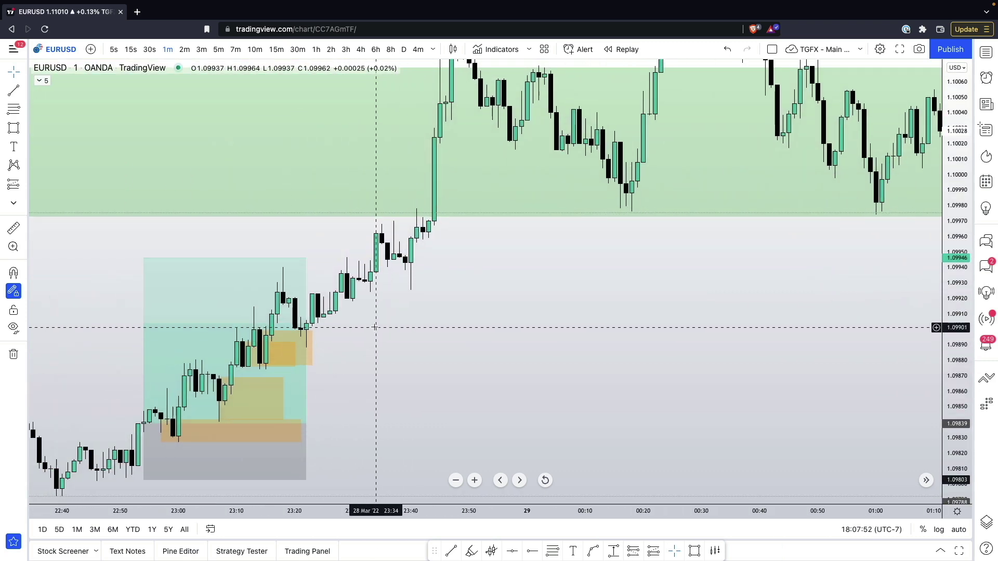
left_click(287, 275)
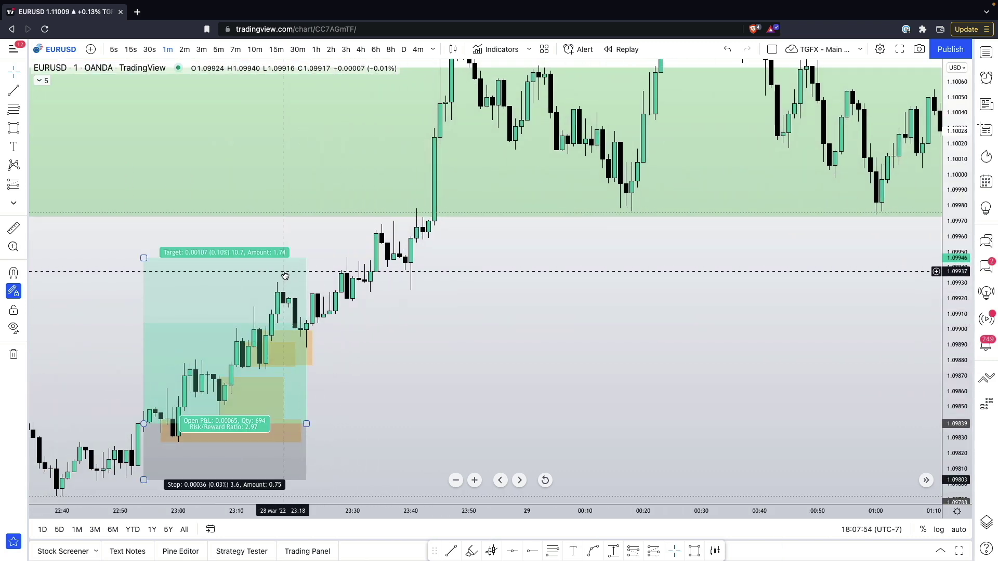
left_click(14, 90)
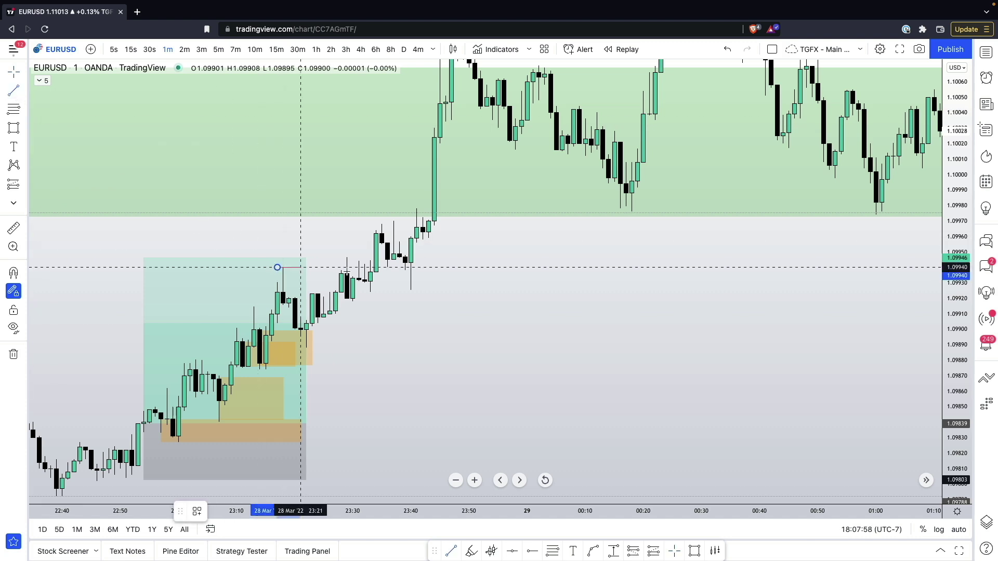
left_click(388, 270, "shift")
left_click_drag(445, 285, 425, 322)
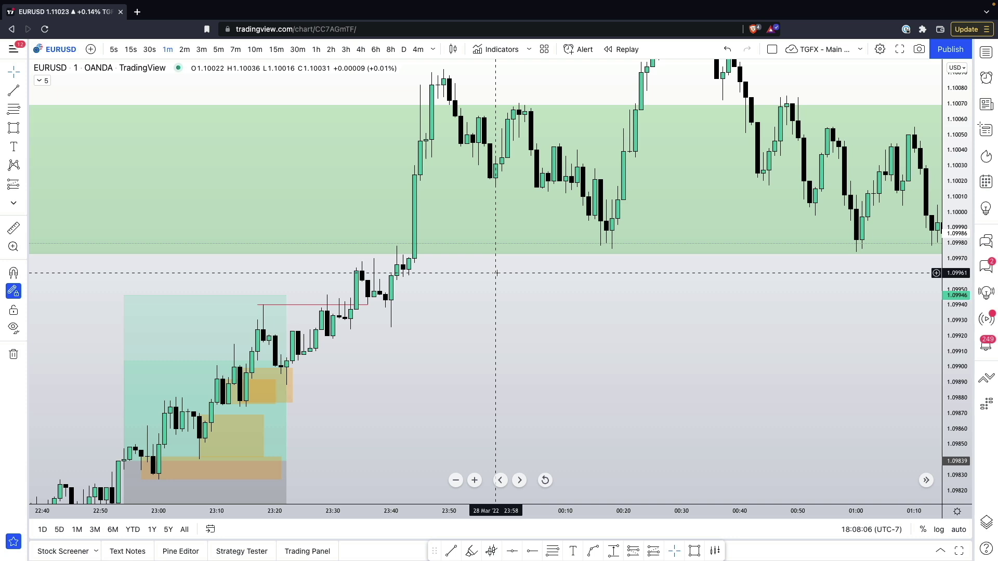
Examine the stacked orange zones against the pullback candles at 23:07, 23:14 and 23:22
left_click(238, 345)
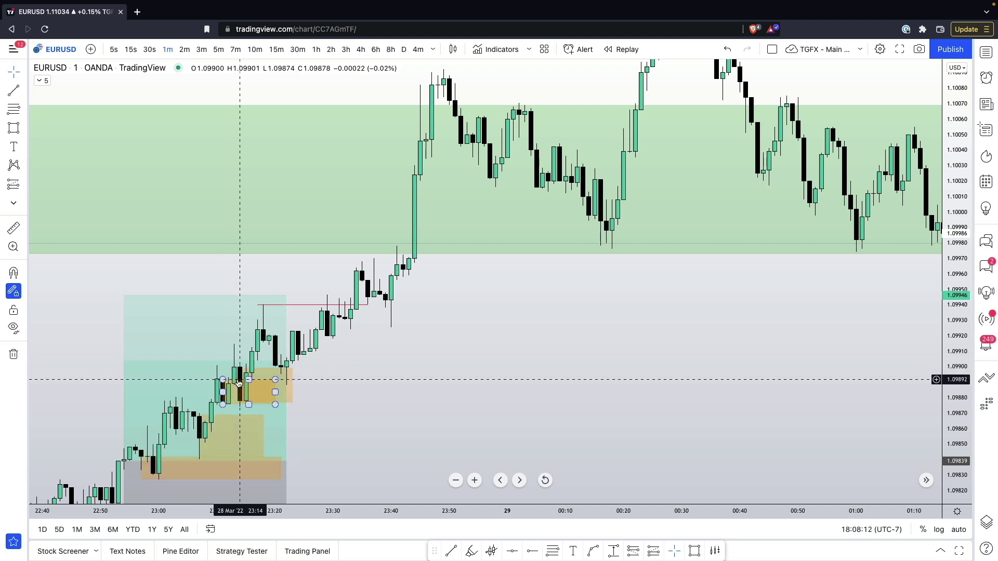
left_click(362, 416)
left_click_drag(375, 422, 395, 409)
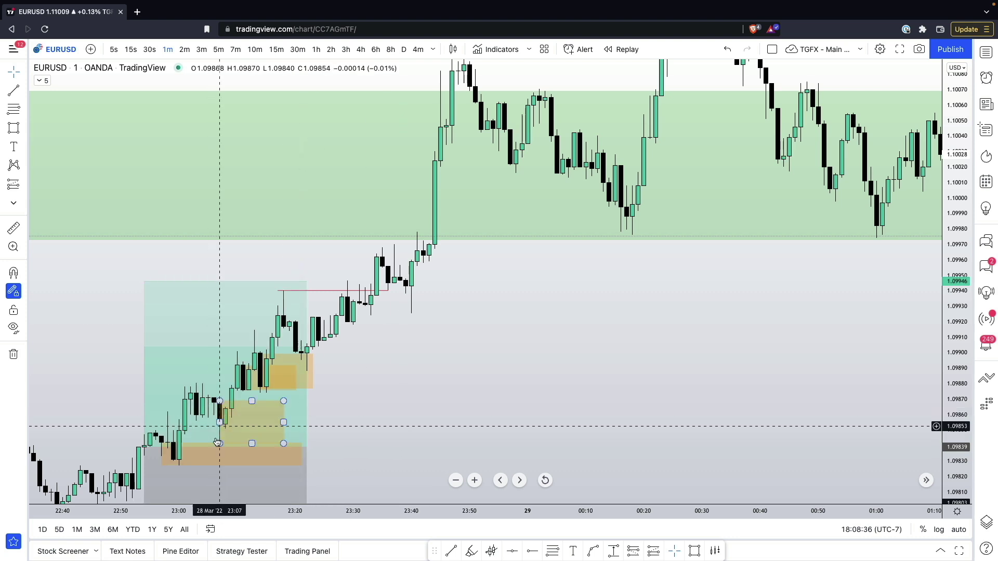
left_click(178, 445)
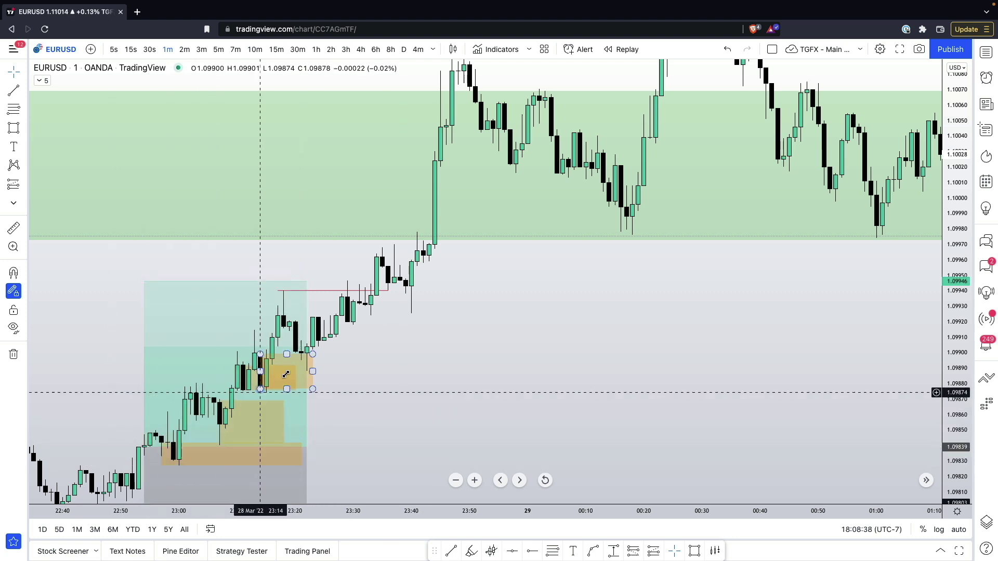
left_click(308, 356)
left_click_drag(308, 356, 243, 381)
left_click(216, 383)
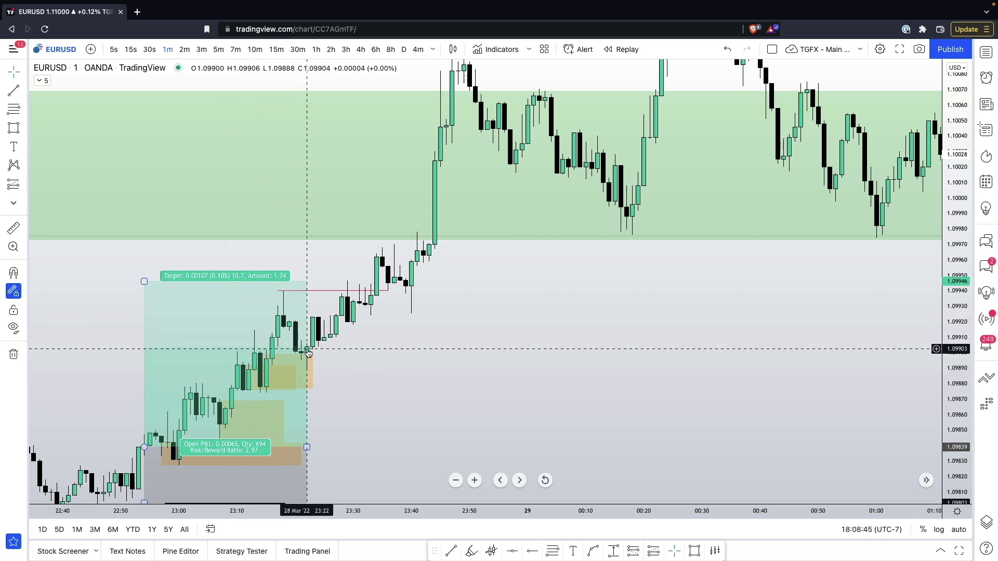
Examine the break above the 1.09940 line and the 23:39 pullback in relation to the orange zones below
left_click(481, 304)
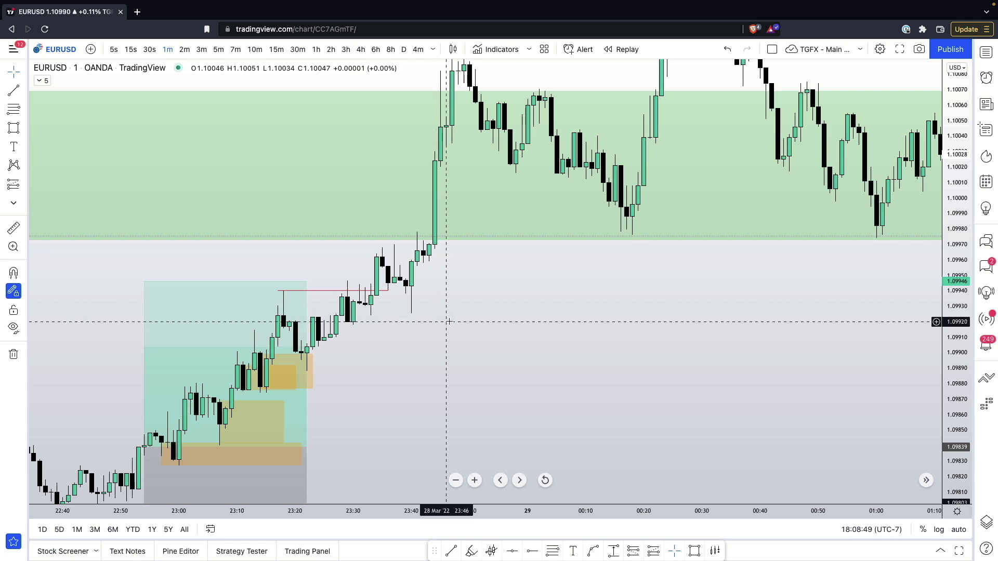
left_click_drag(438, 314, 441, 318)
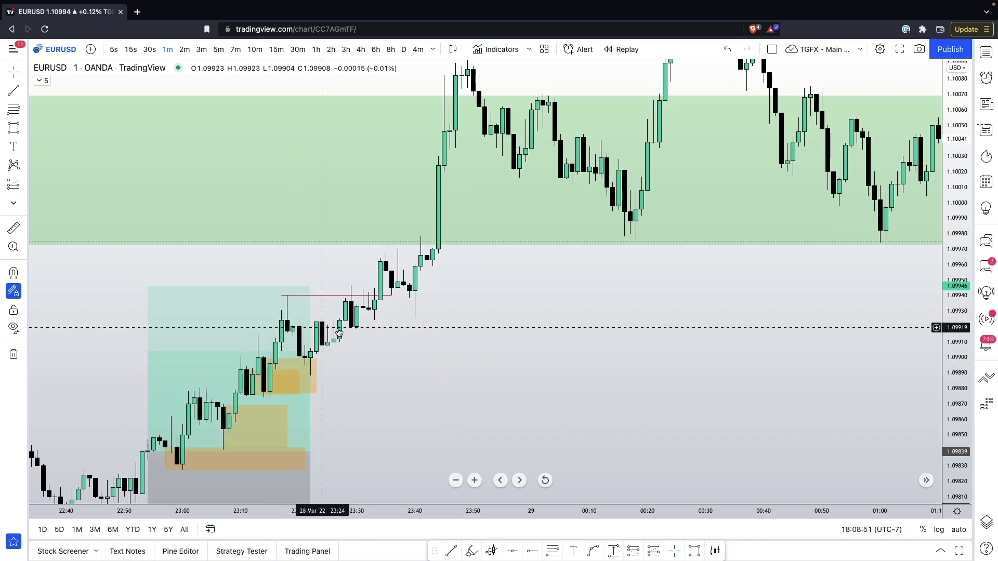
left_click_drag(474, 360, 428, 394)
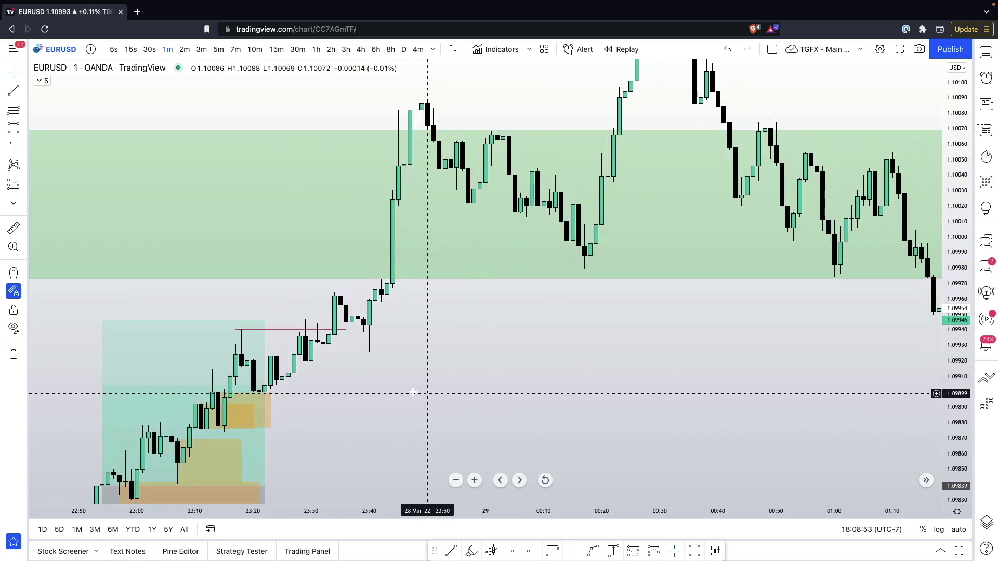
left_click_drag(208, 401, 258, 374)
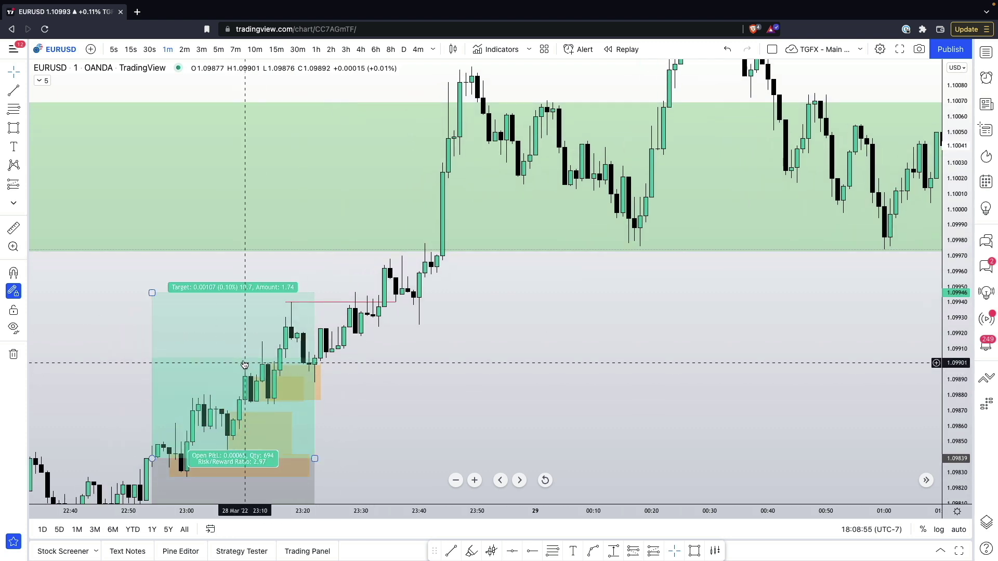
scroll(330, 307, "right", 2)
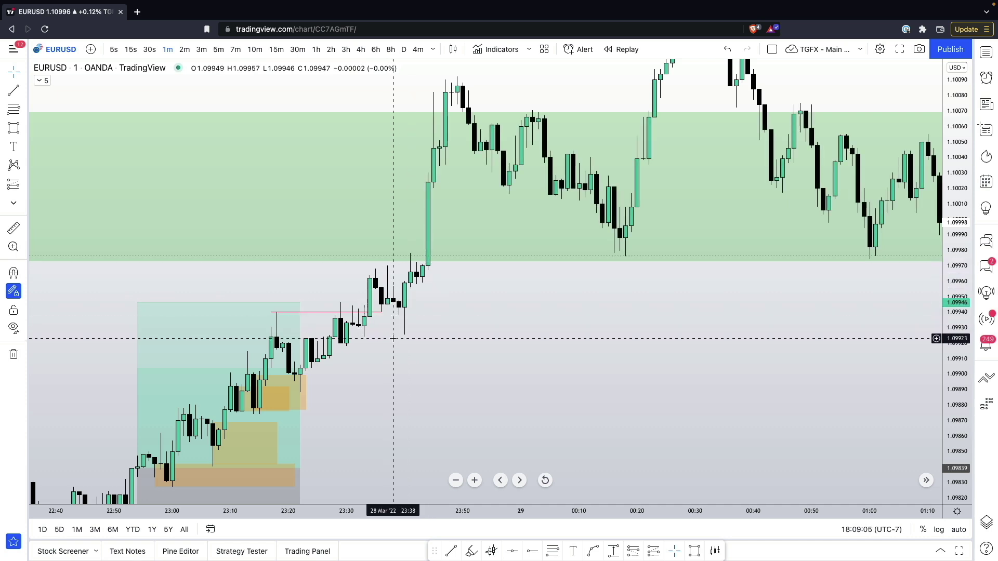
left_click_drag(394, 333, 404, 278)
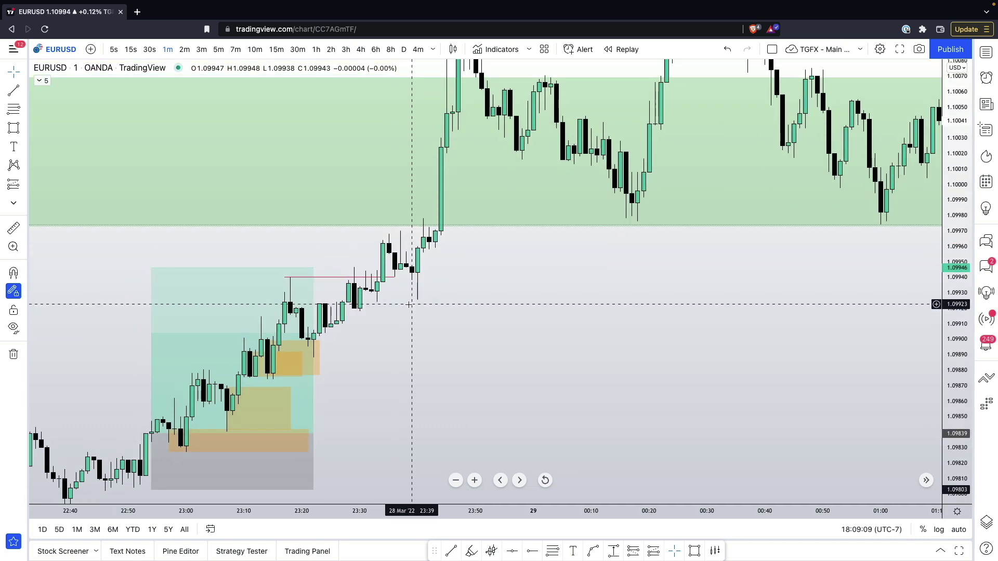